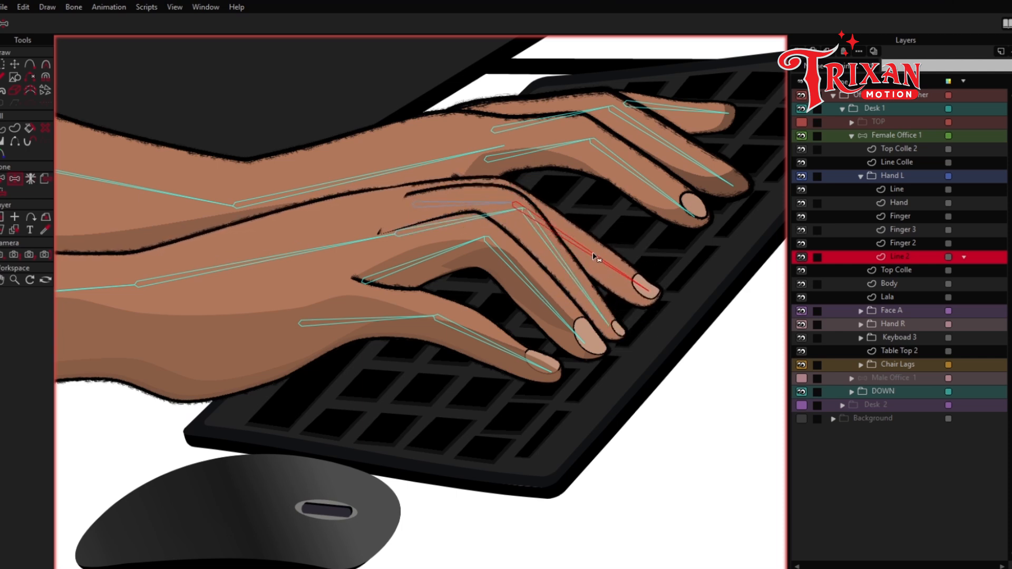
# - Bend the thumb and index finger bones of the front hand to test how the outlines deform
pyautogui.moveTo(470, 332)
pyautogui.mouseDown()
pyautogui.moveTo(467, 305)
pyautogui.moveTo(463, 366)
pyautogui.moveTo(470, 334)
pyautogui.moveTo(466, 341)
pyautogui.mouseUp()
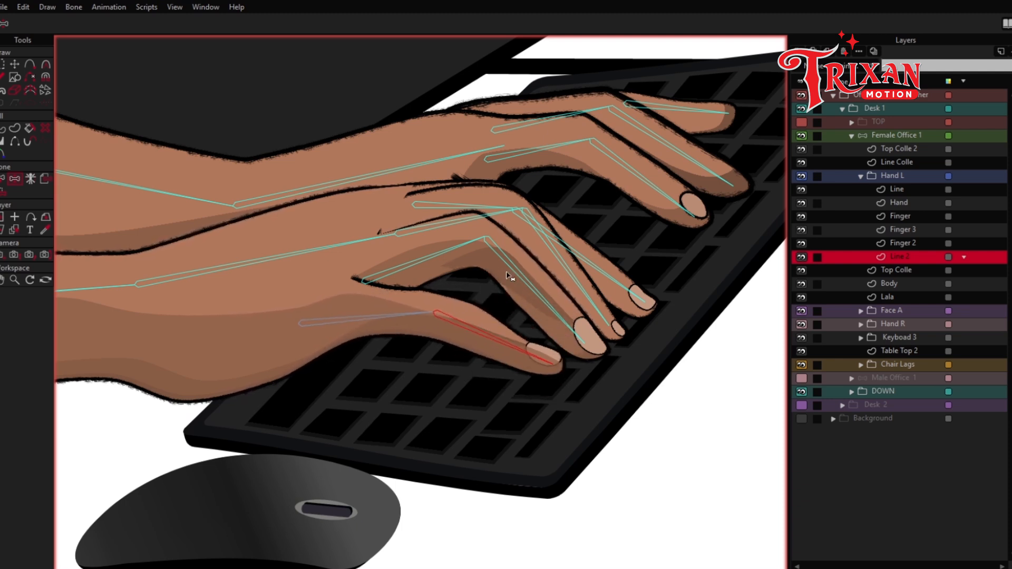
pyautogui.moveTo(509, 271)
pyautogui.mouseDown()
pyautogui.moveTo(501, 300)
pyautogui.moveTo(504, 275)
pyautogui.mouseUp()
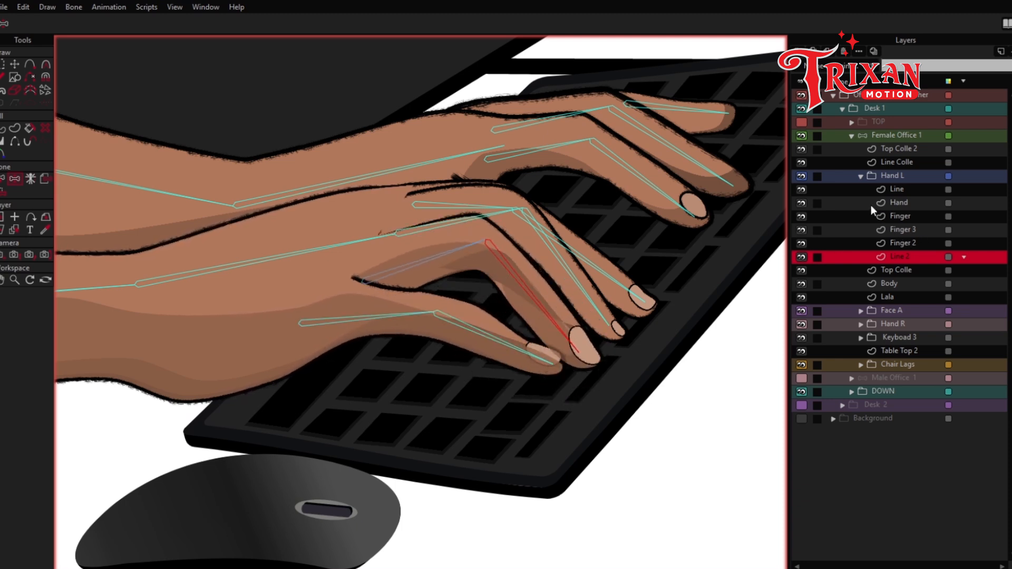
# - Hide the Finger 3, Finger 2 and Hand R layers and examine the Finger shape's open base corner
pyautogui.click(889, 215)
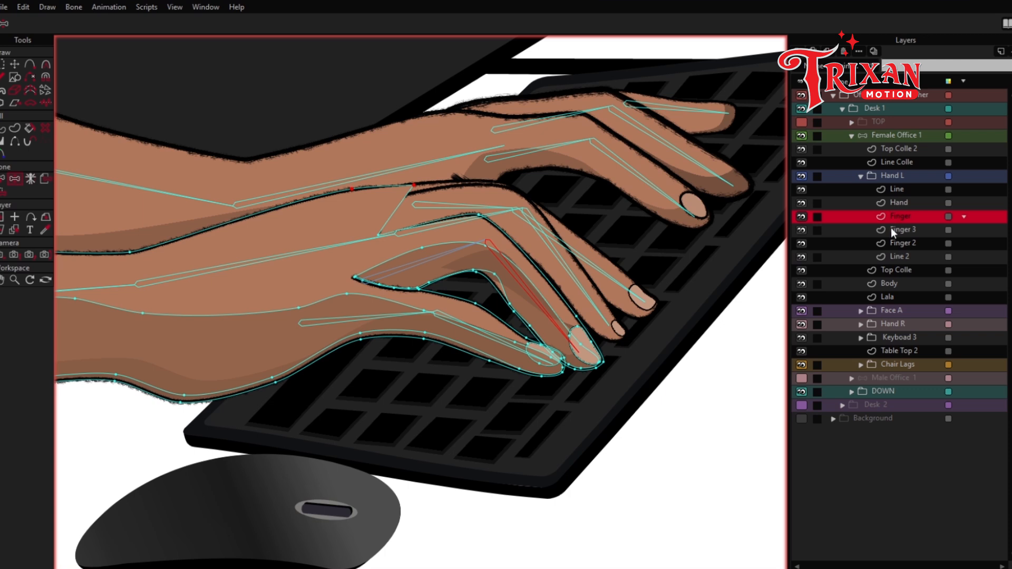
pyautogui.click(890, 229)
pyautogui.click(801, 229)
pyautogui.click(800, 244)
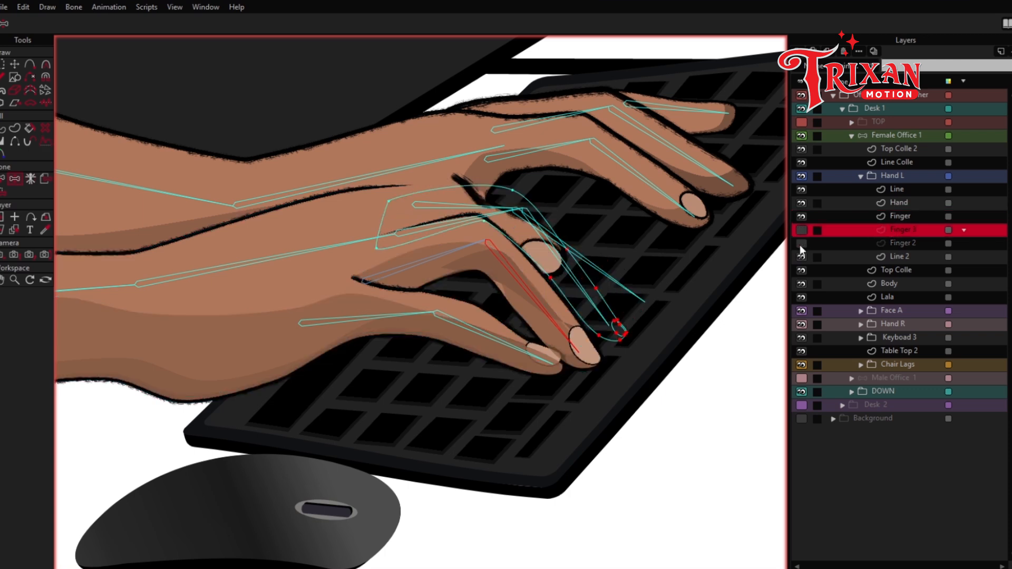
pyautogui.click(899, 216)
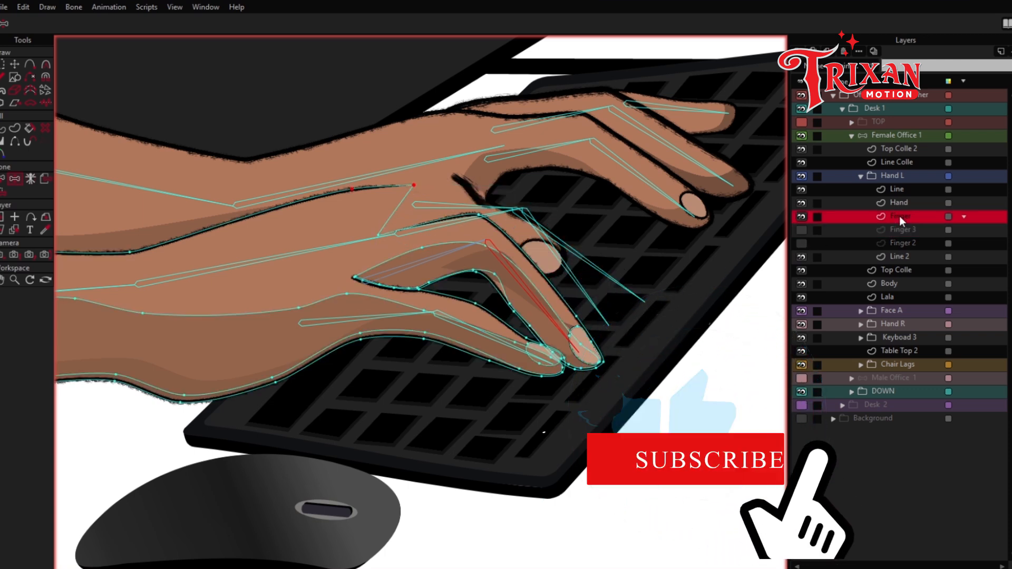
pyautogui.scroll(1, 374, 202)
pyautogui.scroll(1, 372, 201)
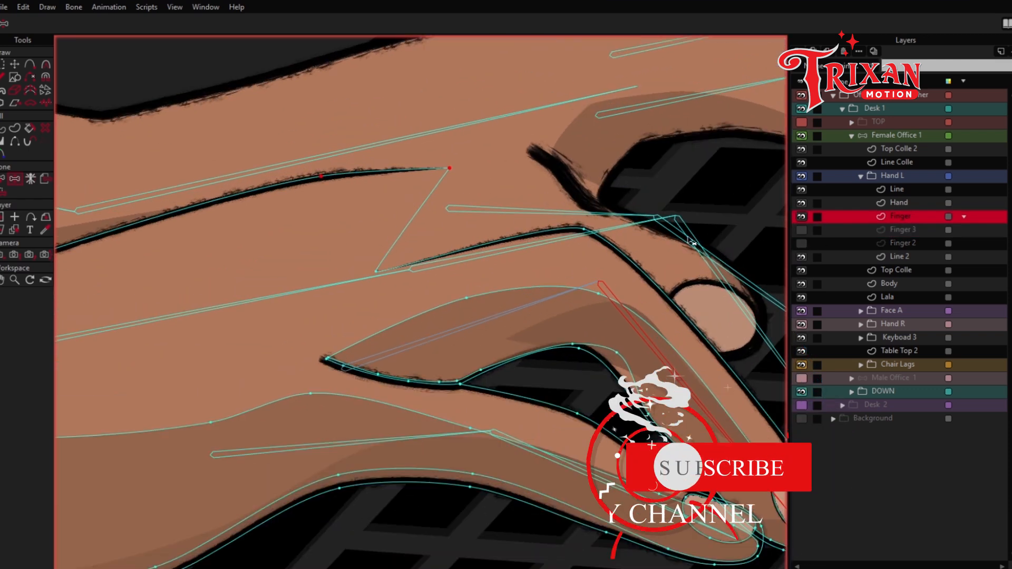
pyautogui.click(801, 324)
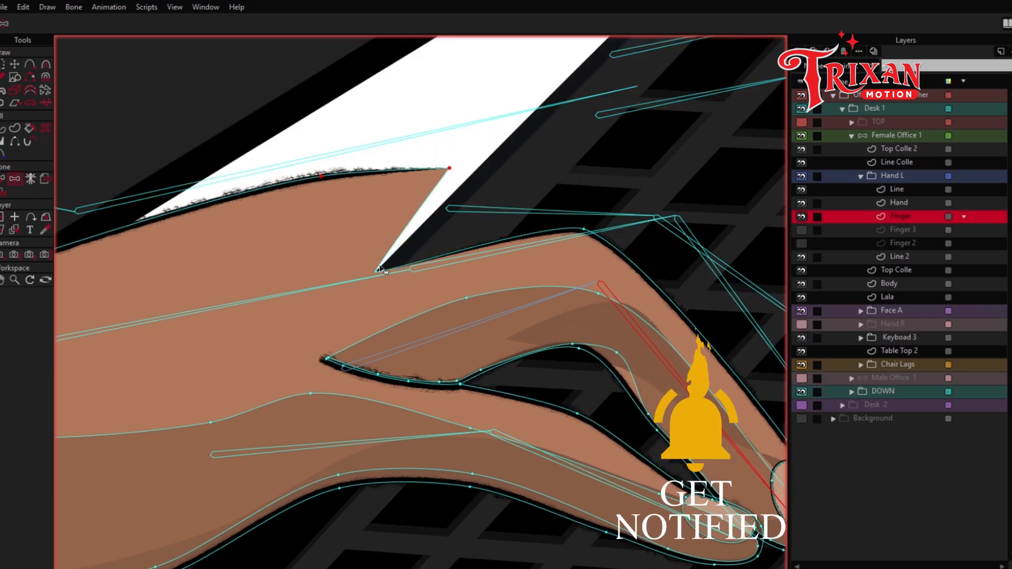
pyautogui.scroll(2, 406, 220)
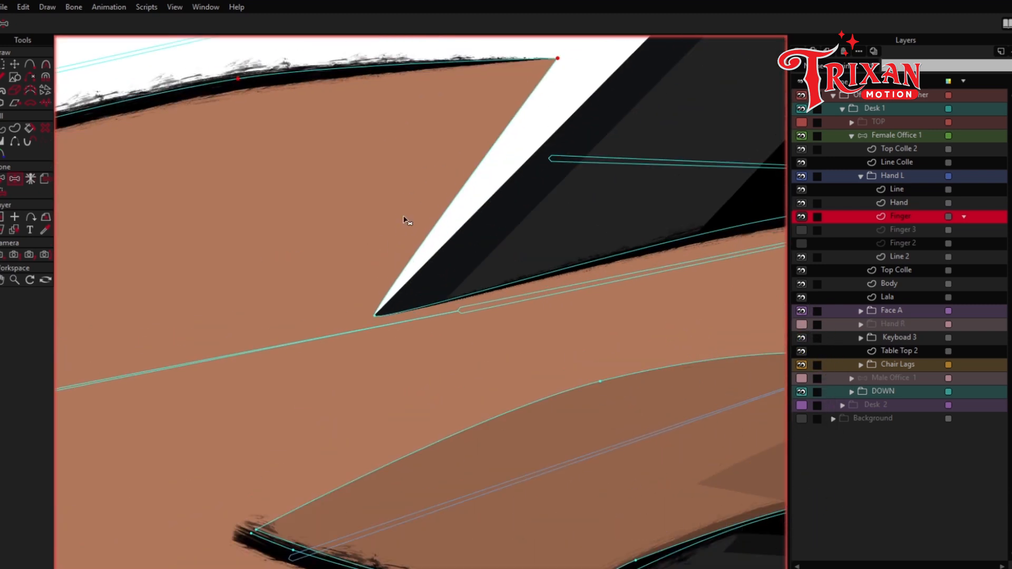
pyautogui.scroll(-2, 405, 220)
# - Show Finger 3, hide the Finger layer, and hide the outline edge across Finger 3's wrist-side end
pyautogui.click(801, 230)
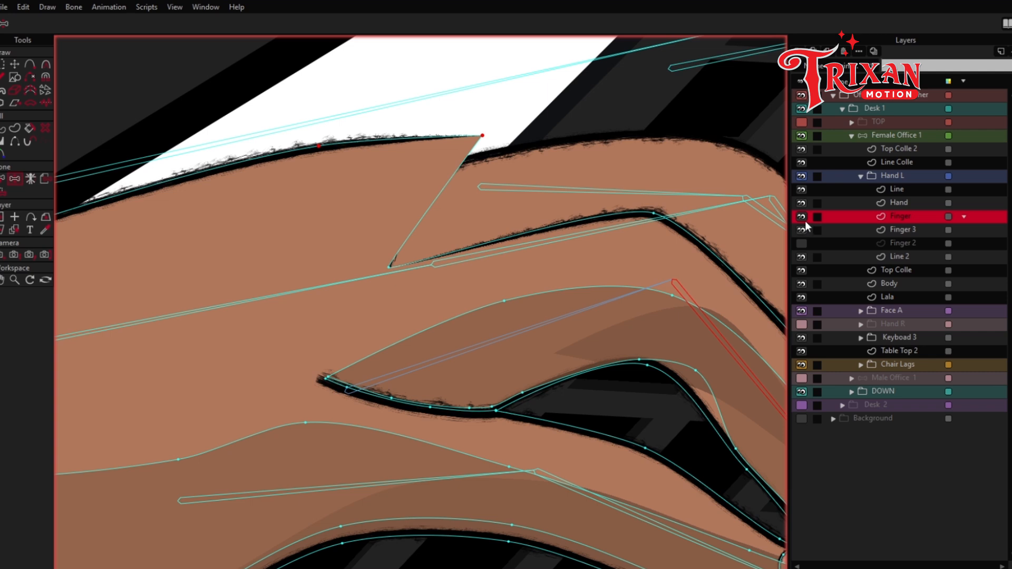
pyautogui.click(801, 217)
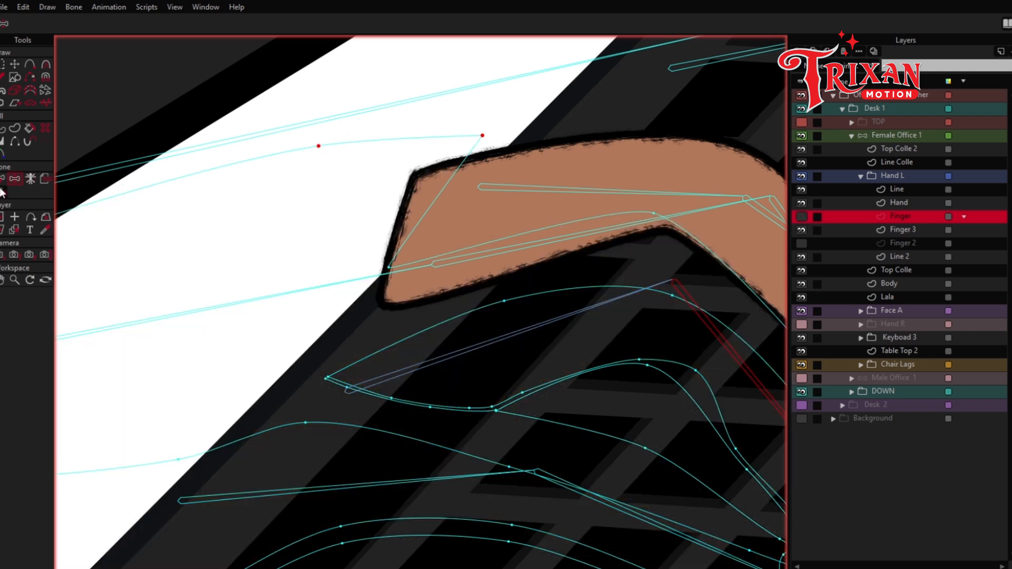
pyautogui.click(15, 142)
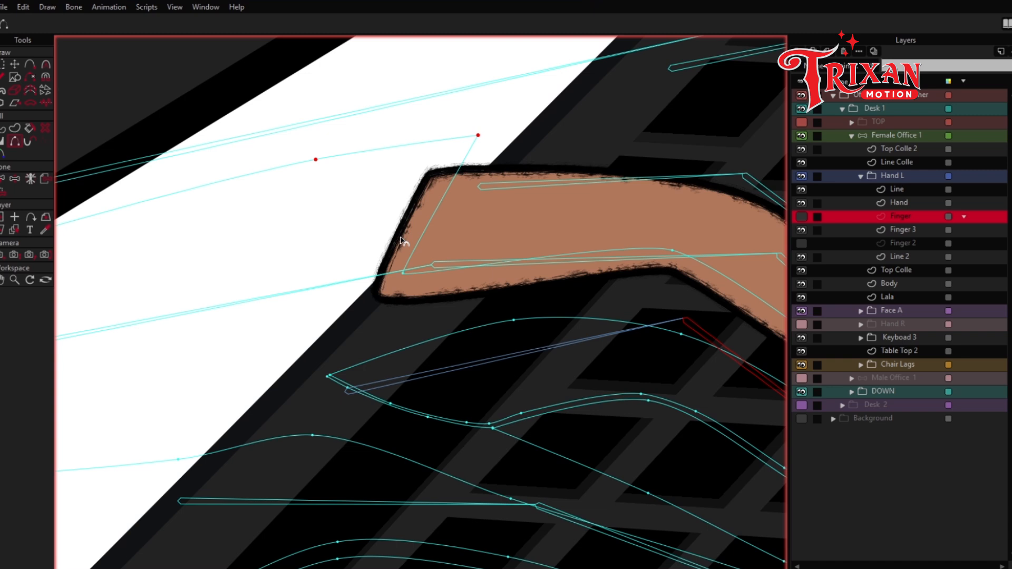
pyautogui.click(891, 230)
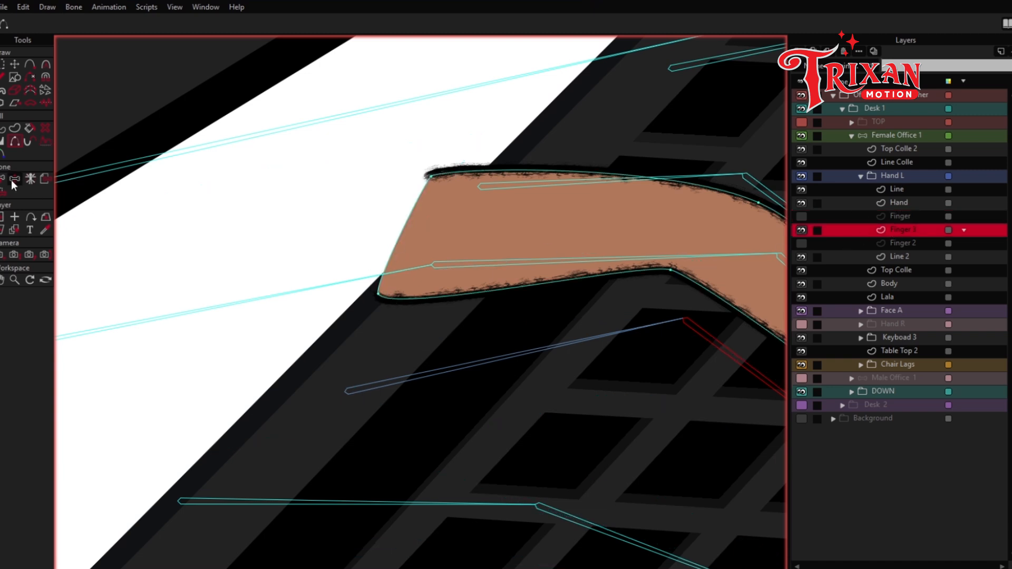
# - Adjust the line width at the points along Finger 3's outline
pyautogui.press('w')
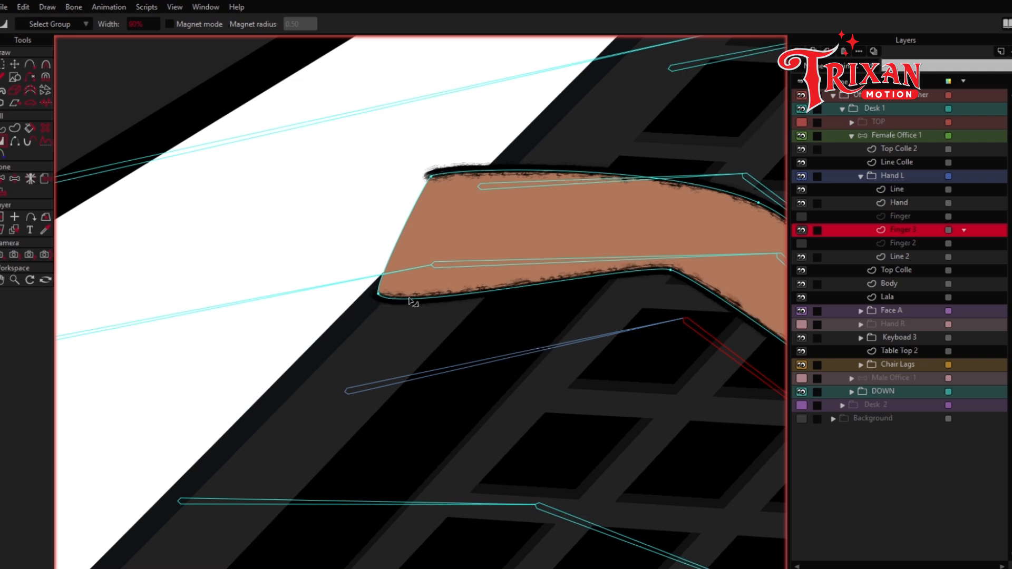
pyautogui.click(15, 142)
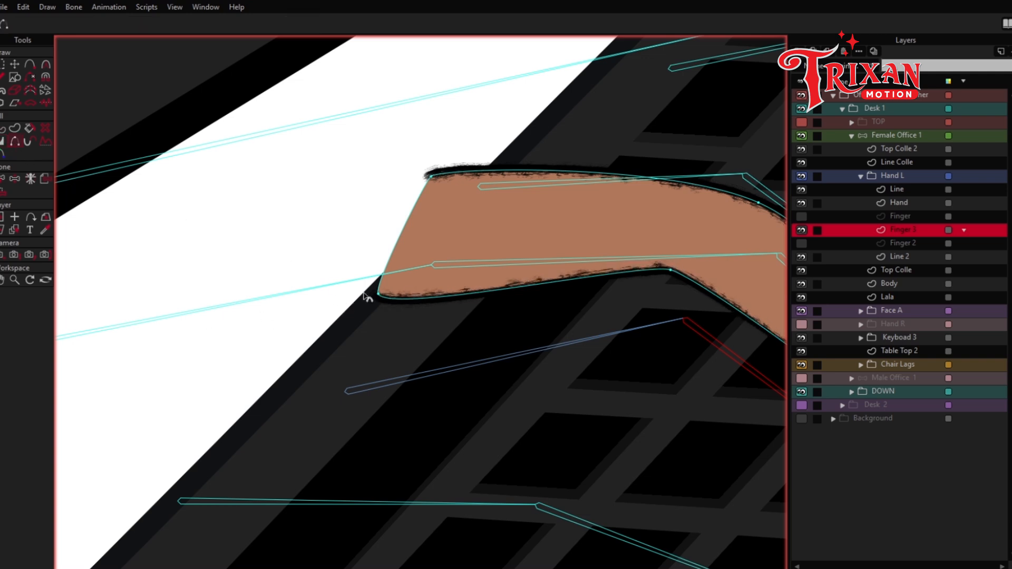
pyautogui.click(442, 176)
pyautogui.press('w')
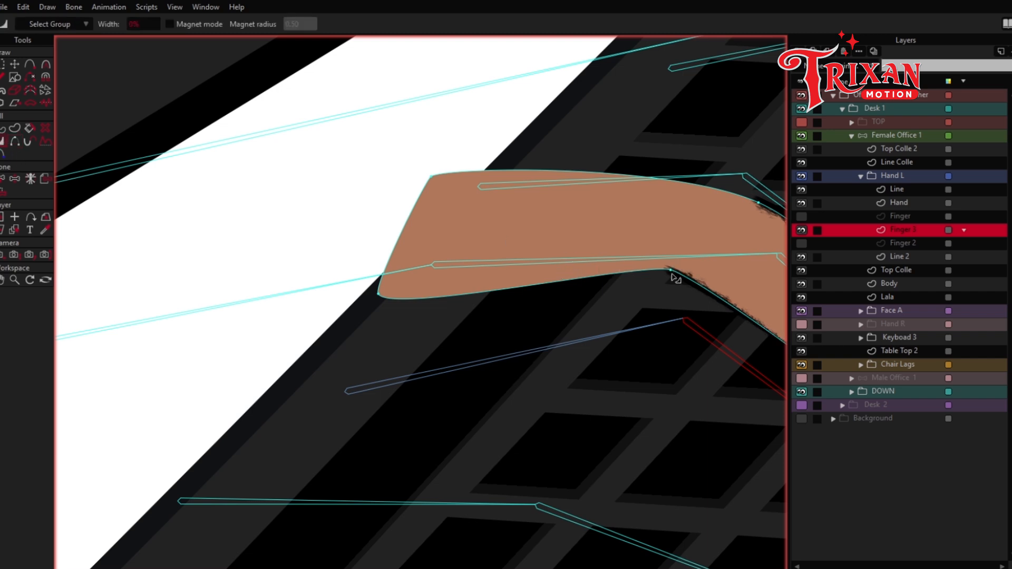
pyautogui.scroll(-3, 580, 294)
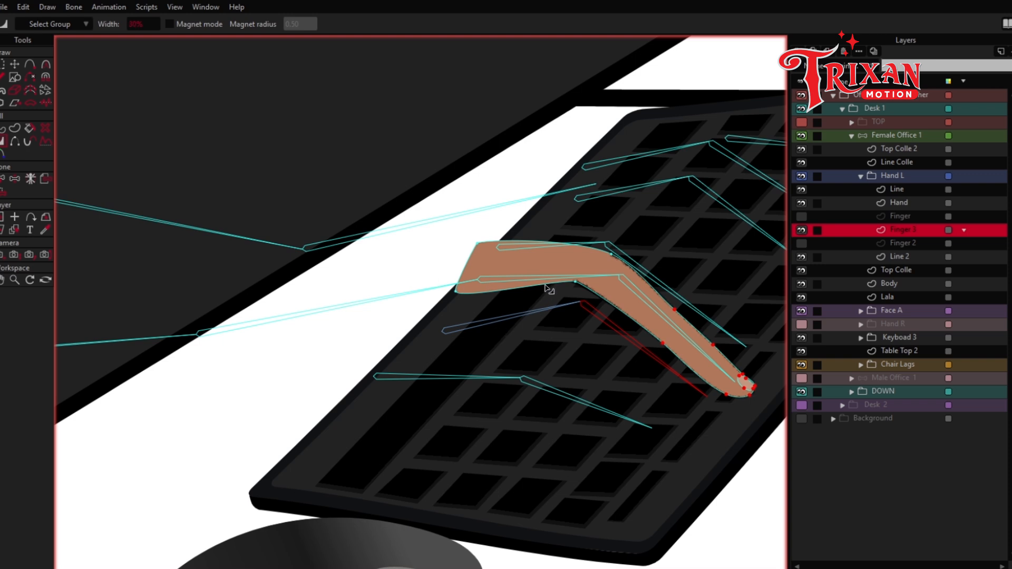
pyautogui.press('Return')
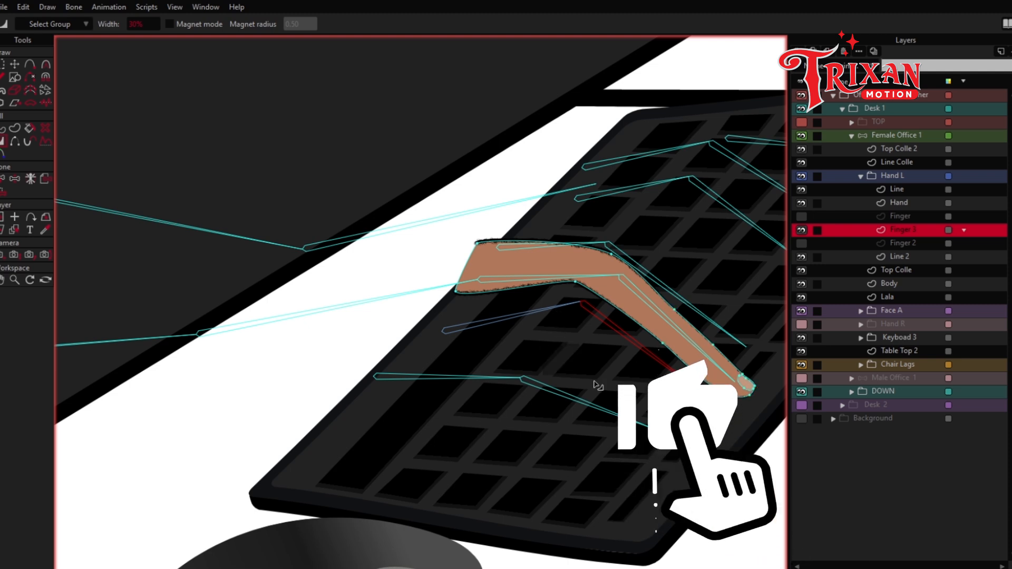
# - Taper Finger 3's outline to 0% line width at its two wrist-side points and show the Finger layer again
pyautogui.scroll(6, 477, 299)
pyautogui.moveTo(405, 275); pyautogui.dragTo(358, 275)
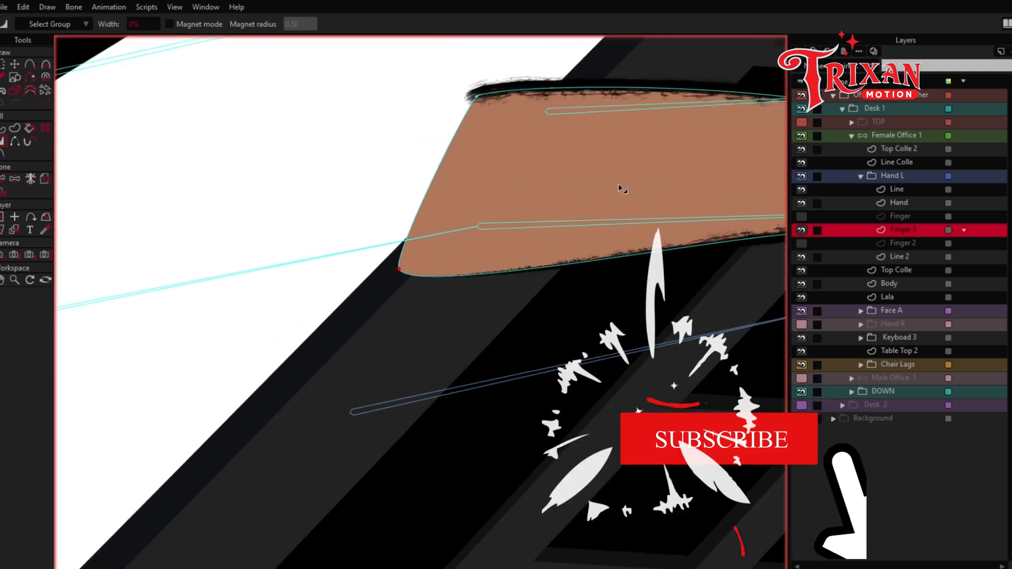
pyautogui.moveTo(622, 188); pyautogui.dragTo(588, 282)
pyautogui.moveTo(444, 191); pyautogui.dragTo(344, 239)
pyautogui.click(801, 217)
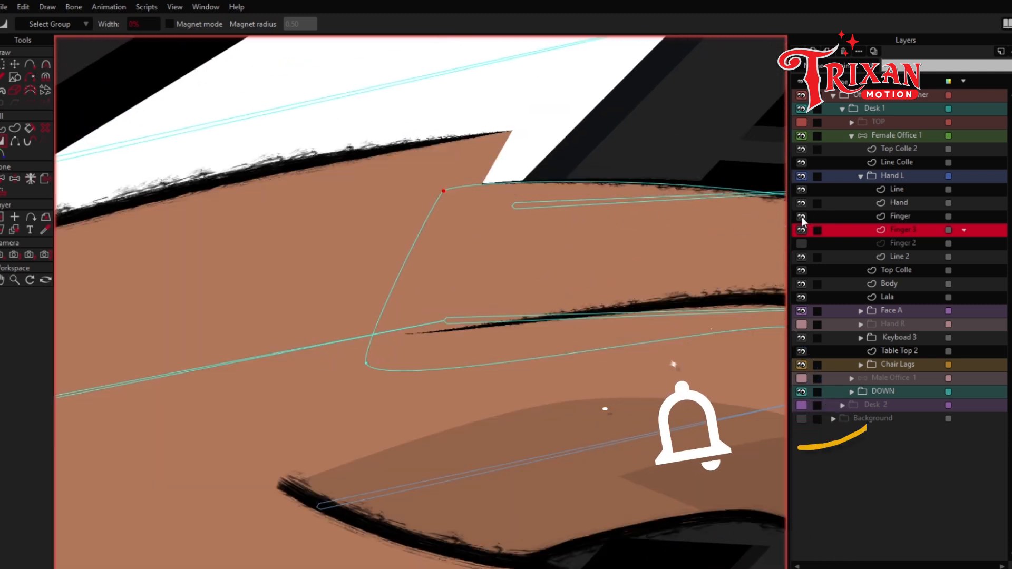
# - Bend the index finger bone to test how Finger 3's tapered outline meets the hand
pyautogui.scroll(-3, 444, 246)
pyautogui.scroll(-3, 445, 246)
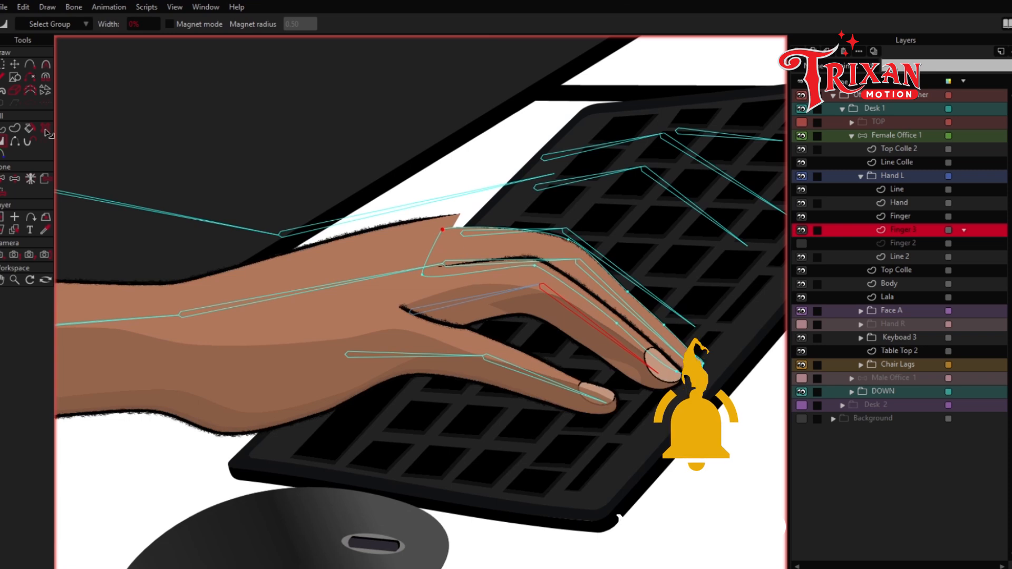
pyautogui.click(15, 179)
pyautogui.scroll(2, 583, 259)
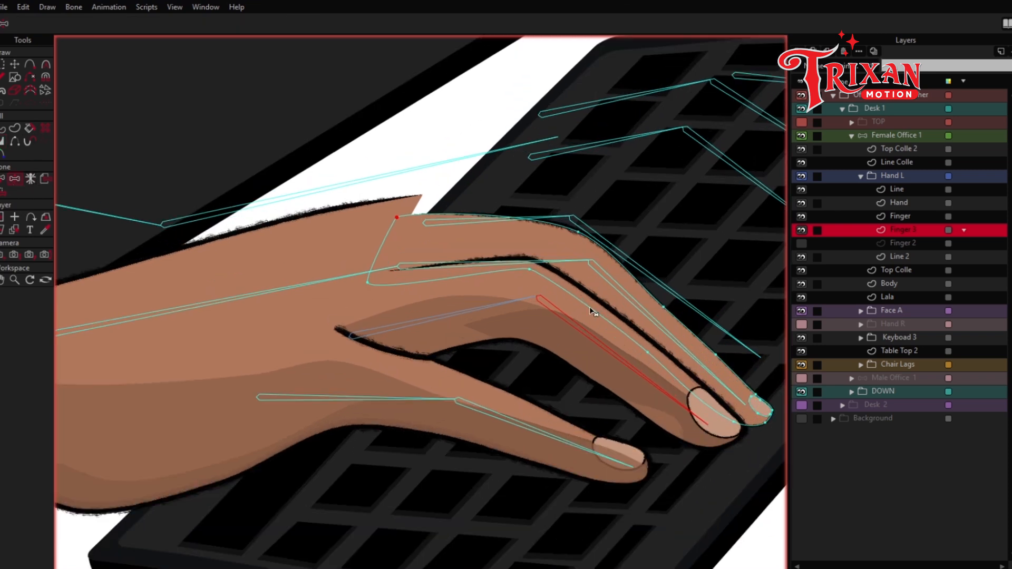
pyautogui.moveTo(573, 334); pyautogui.dragTo(584, 355)
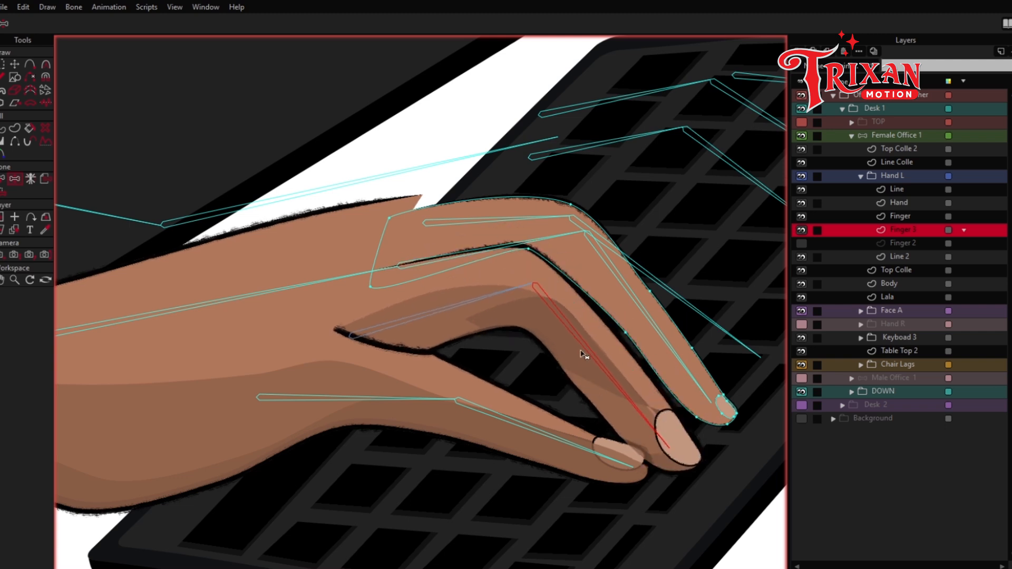
# - Move the Finger shape's inner corner point toward the fingers, onto the start of the knuckle bone
pyautogui.click(890, 216)
pyautogui.scroll(3, 409, 241)
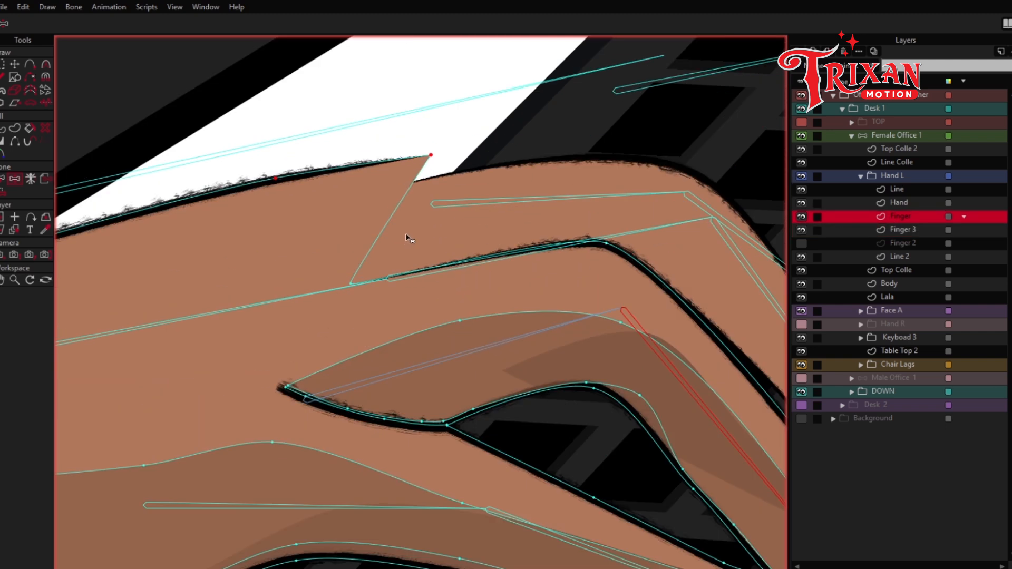
pyautogui.click(14, 64)
pyautogui.scroll(3, 371, 250)
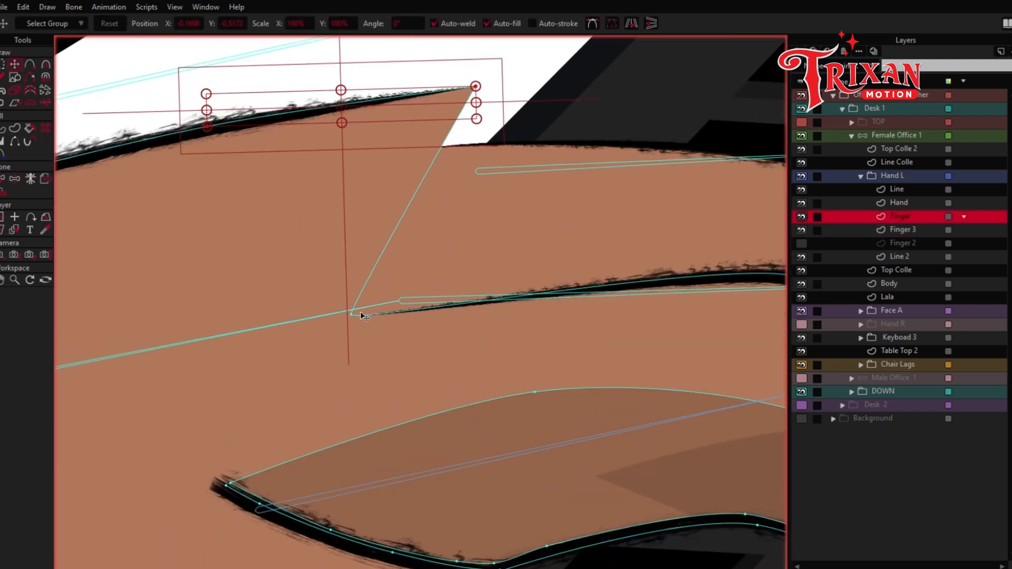
pyautogui.moveTo(354, 314); pyautogui.dragTo(394, 307)
pyautogui.hotkey('ctrl', 'z')
pyautogui.click(416, 356)
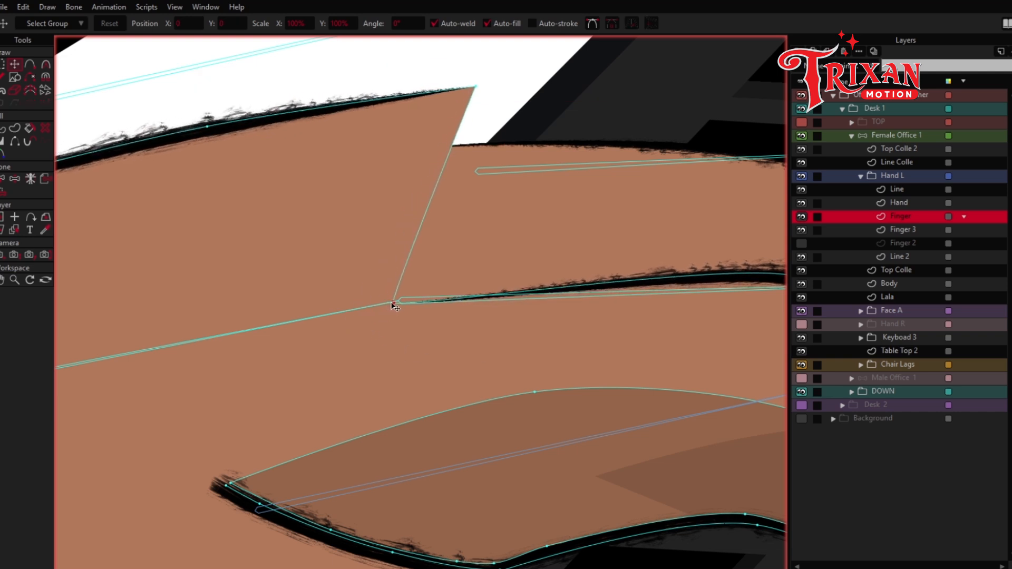
# - Bend the index finger bone again to check the Finger shape's moved corner point
pyautogui.scroll(-3, 424, 226)
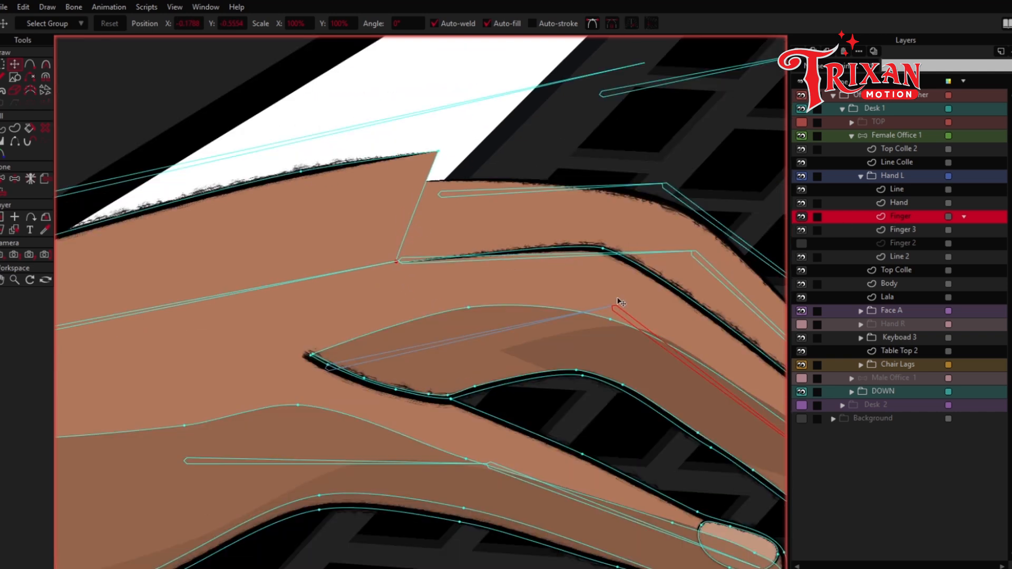
pyautogui.moveTo(619, 301); pyautogui.dragTo(452, 237)
pyautogui.click(14, 178)
pyautogui.moveTo(507, 284); pyautogui.dragTo(484, 310)
pyautogui.scroll(-5, 486, 313)
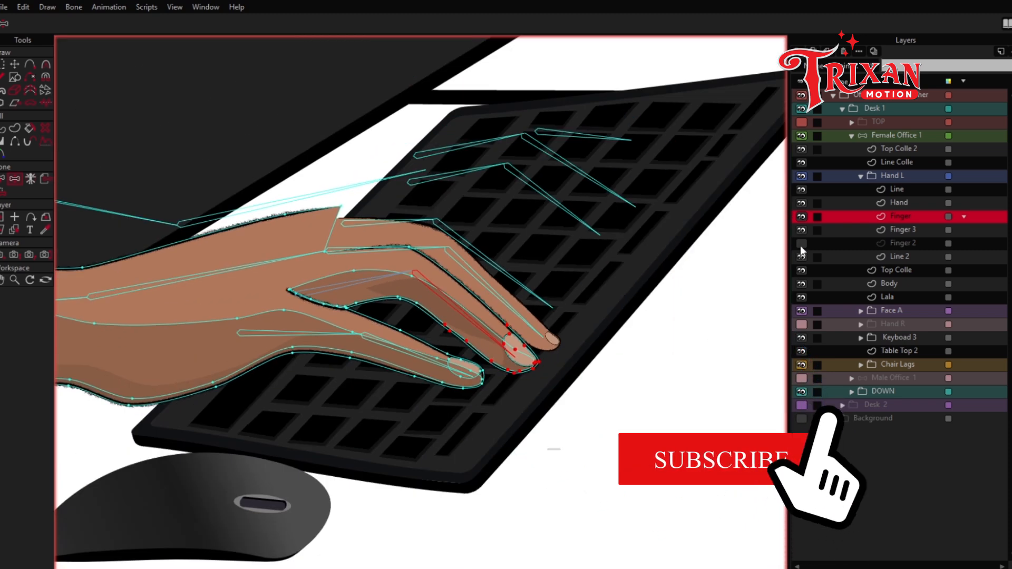
# - Show the Finger 2 layer and add two points to the Finger shape's upper edge near its end corner
pyautogui.click(801, 244)
pyautogui.scroll(6, 360, 200)
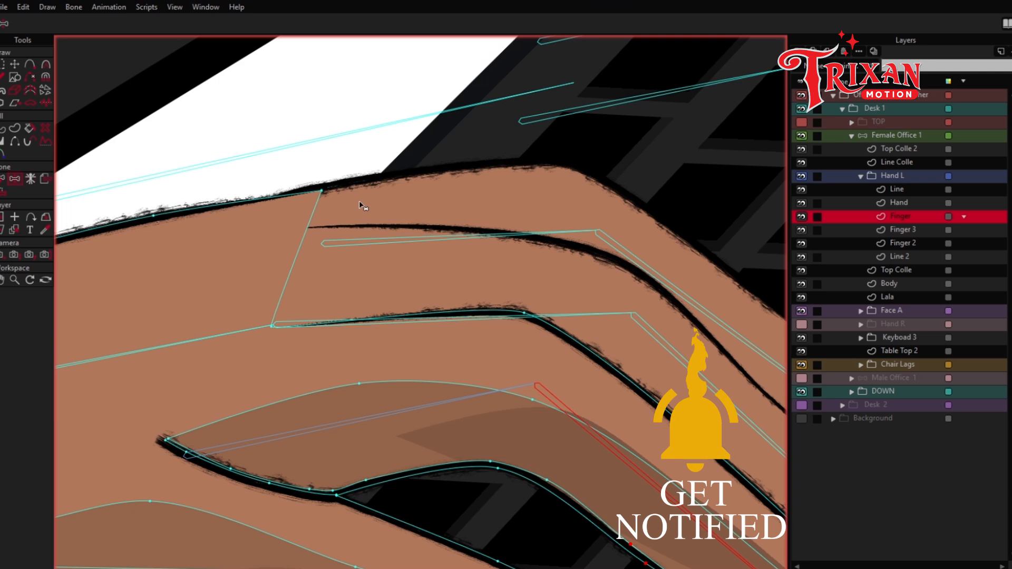
pyautogui.click(30, 64)
pyautogui.scroll(2, 232, 166)
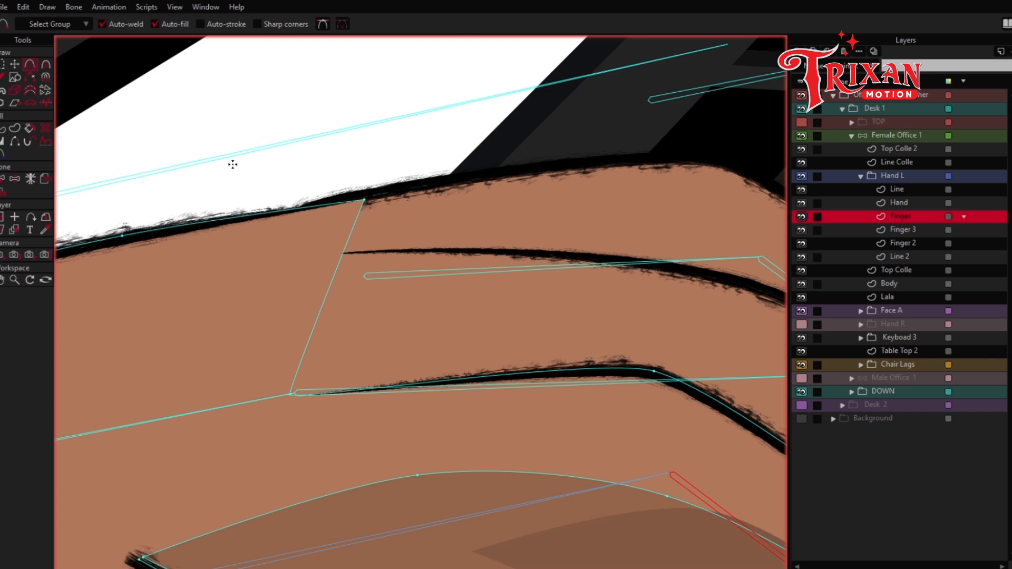
pyautogui.click(265, 213)
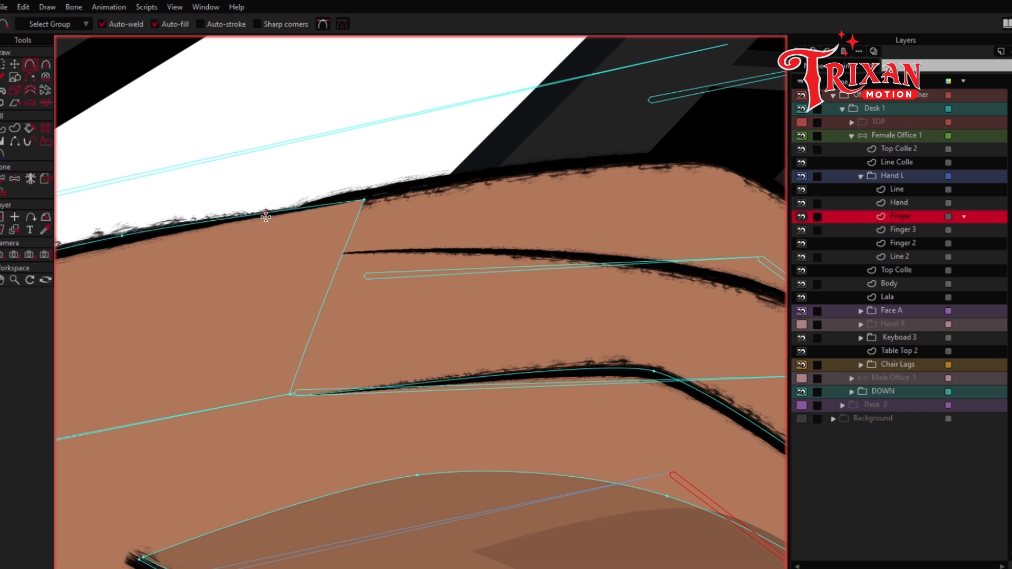
pyautogui.click(326, 205)
# - Nudge the Finger shape's upper end corner slightly downward to blend it with Finger 2's outline
pyautogui.click(15, 64)
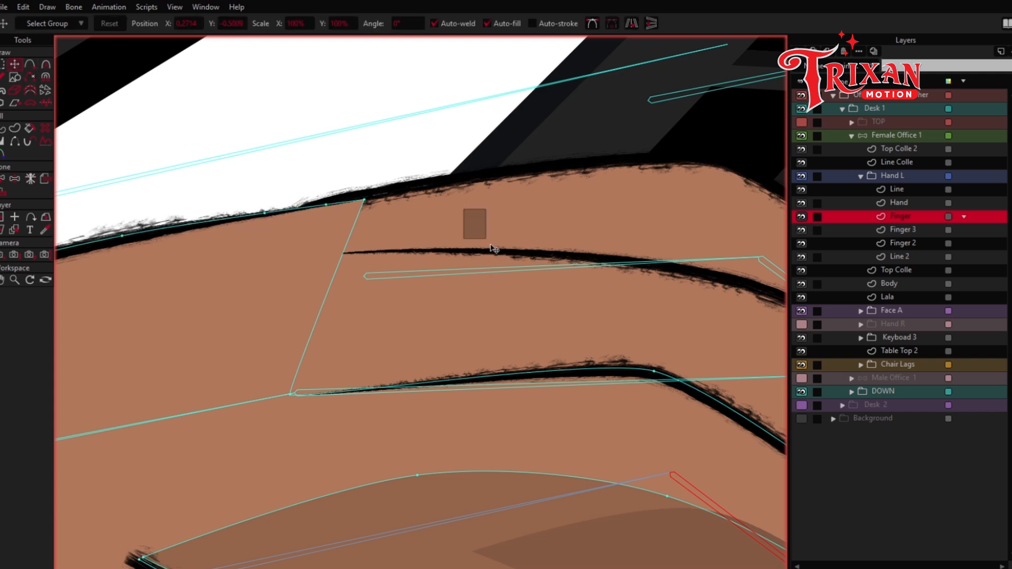
pyautogui.scroll(2, 366, 207)
pyautogui.moveTo(365, 210)
pyautogui.mouseDown()
pyautogui.moveTo(357, 221)
pyautogui.moveTo(303, 219)
pyautogui.moveTo(362, 216)
pyautogui.mouseUp()
pyautogui.scroll(-3, 367, 249)
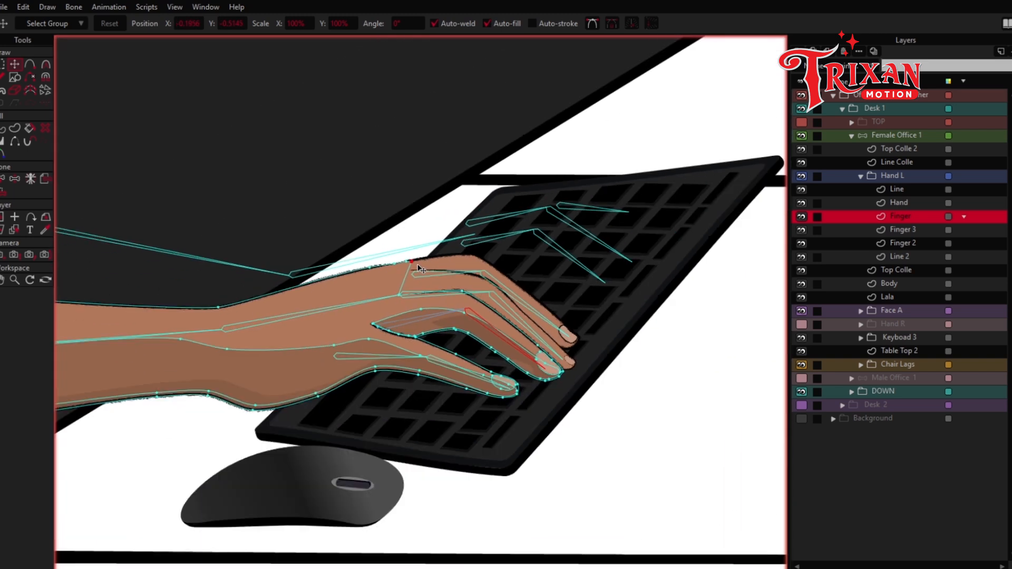
# - Inspect the Finger layer's point bindings and bend the Finger 2 bone to test the joint with the hand
pyautogui.click(2, 180)
pyautogui.scroll(3, 386, 291)
pyautogui.click(3, 190)
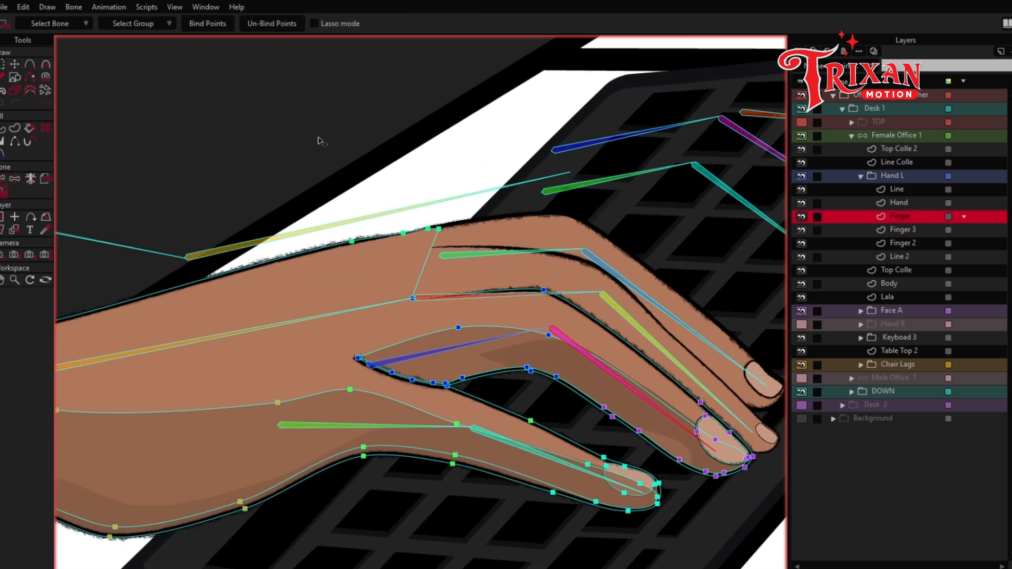
pyautogui.click(14, 179)
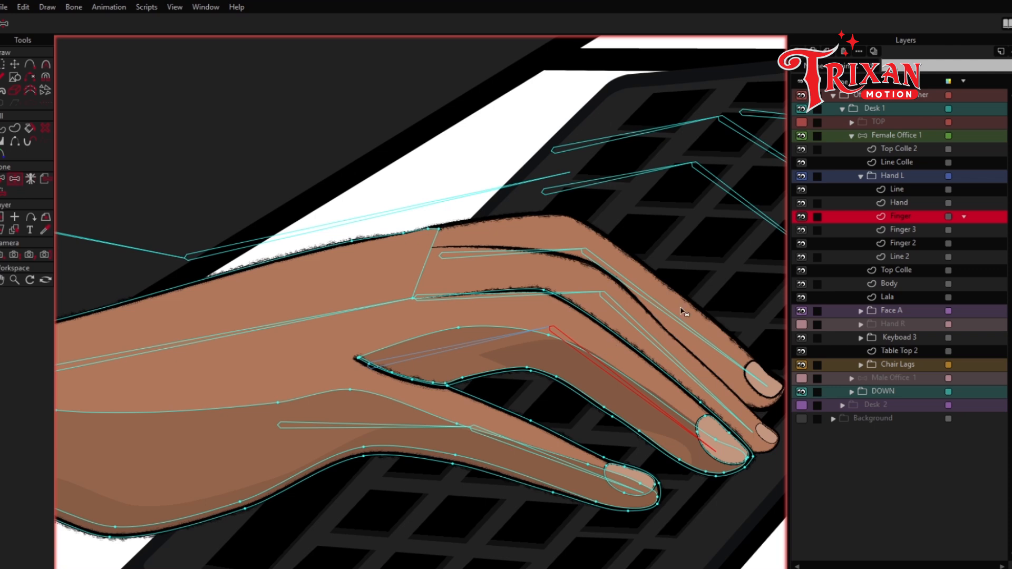
pyautogui.moveTo(680, 307); pyautogui.dragTo(650, 308)
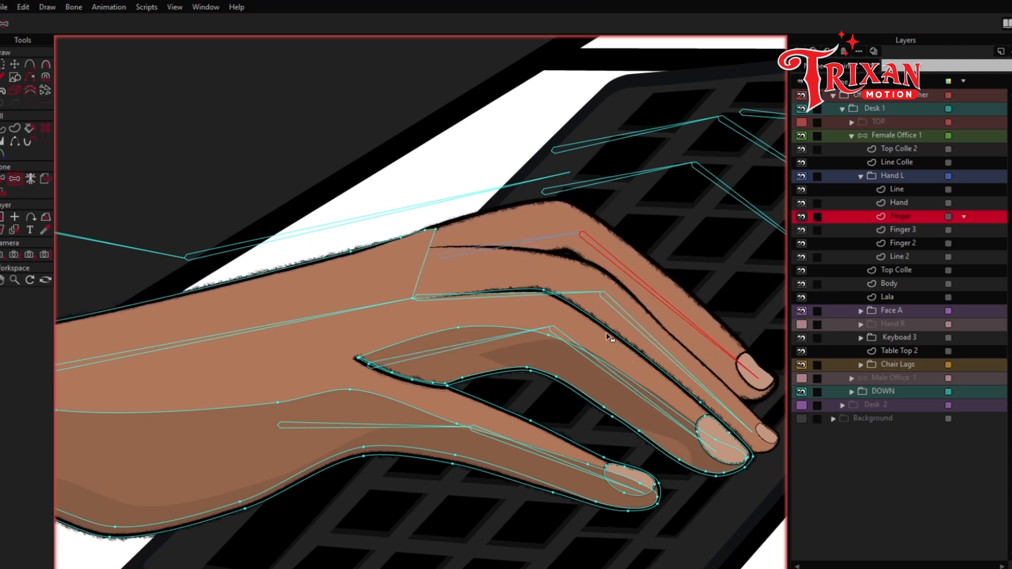
# - Rotate the left hand bone at the wrist to test how the hand and fingers follow
pyautogui.scroll(-5, 583, 370)
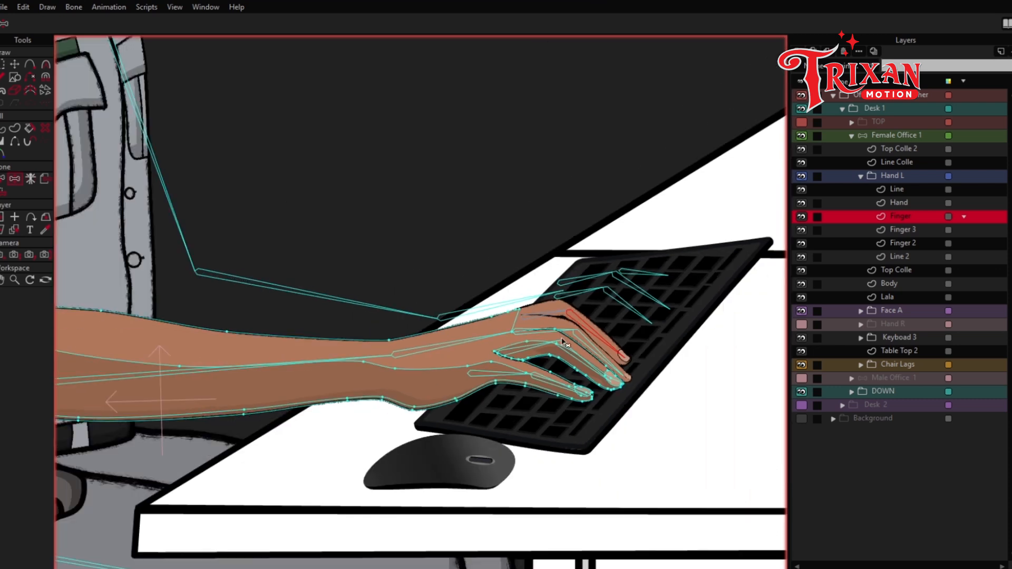
pyautogui.click(453, 351)
pyautogui.scroll(3, 453, 351)
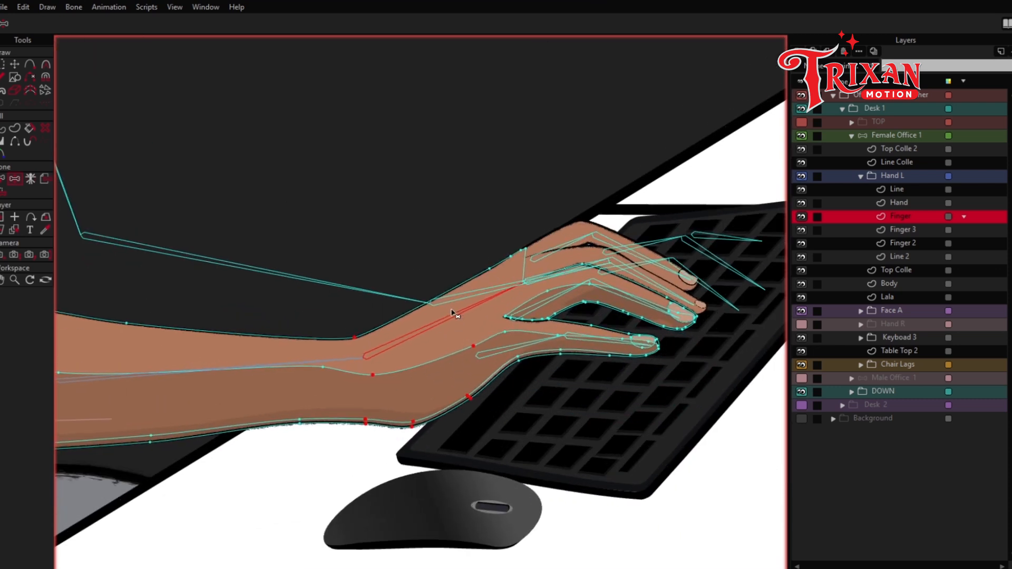
pyautogui.moveTo(456, 349)
pyautogui.mouseDown()
pyautogui.moveTo(460, 372)
pyautogui.moveTo(441, 374)
pyautogui.moveTo(443, 332)
pyautogui.moveTo(447, 361)
pyautogui.mouseUp()
pyautogui.scroll(-4, 453, 366)
pyautogui.scroll(1, 447, 360)
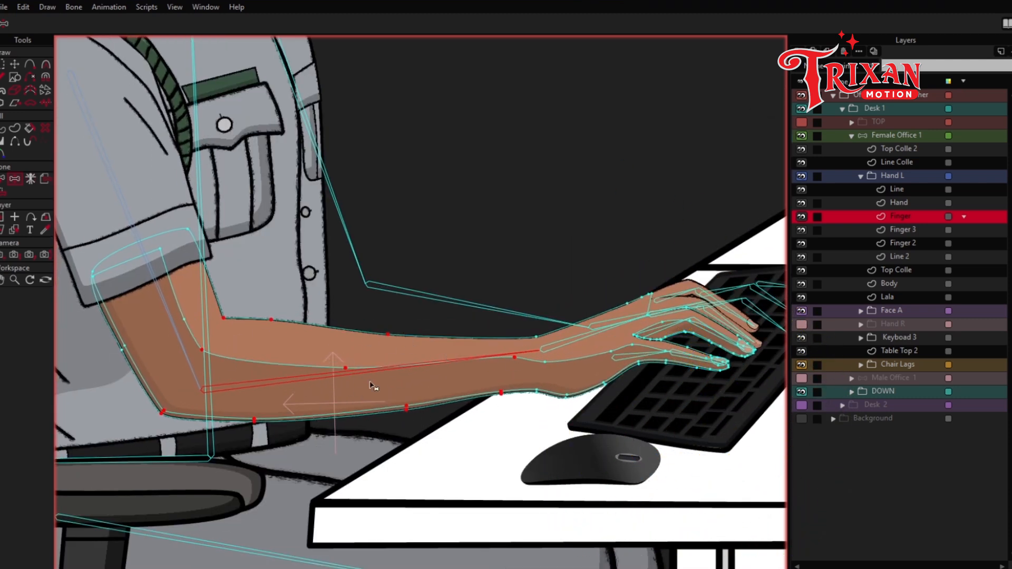
# - Rotate the left forearm bone to test how the arm deforms at the elbow
pyautogui.moveTo(371, 387); pyautogui.dragTo(386, 402)
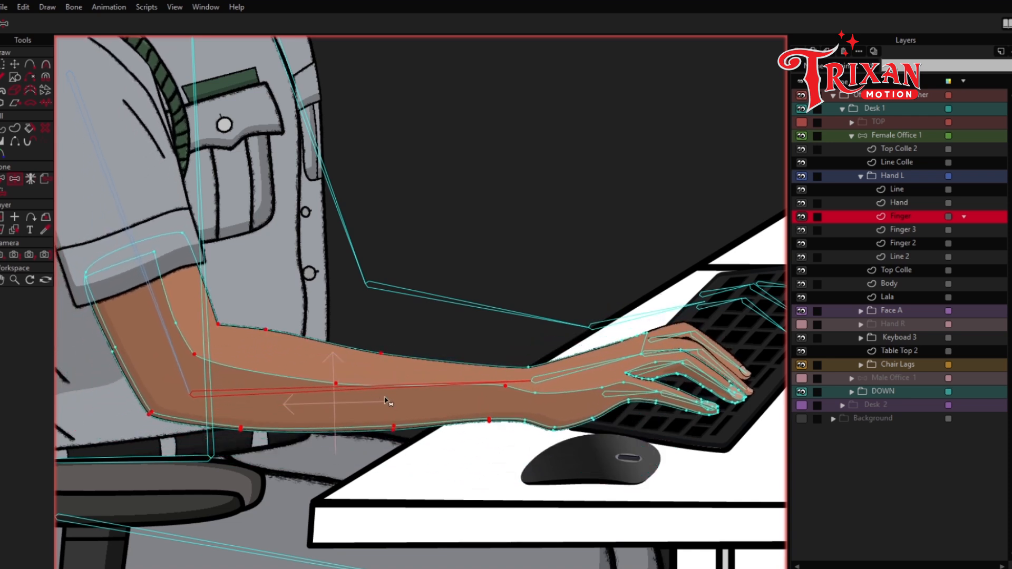
pyautogui.scroll(-2, 448, 369)
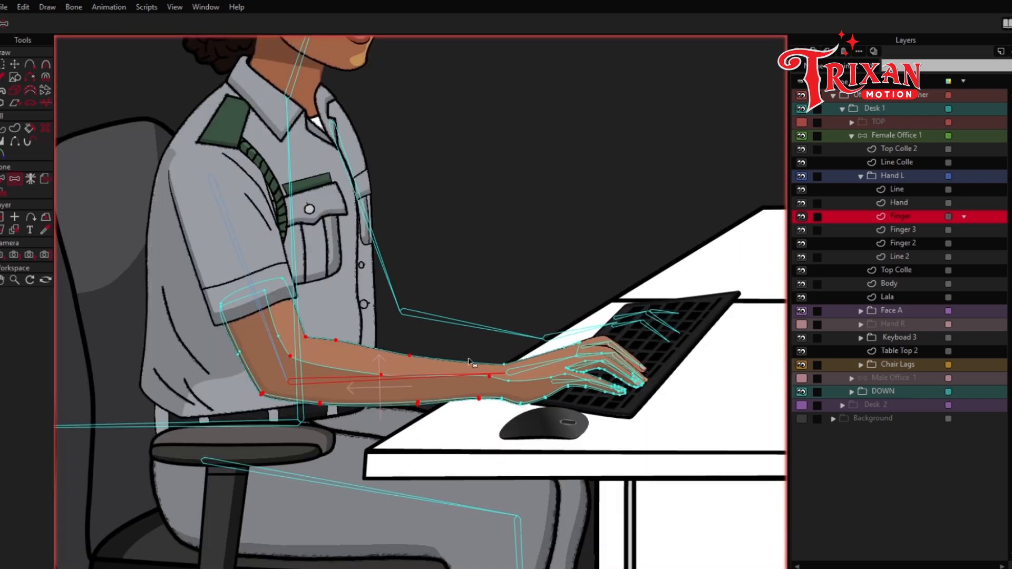
pyautogui.click(2, 179)
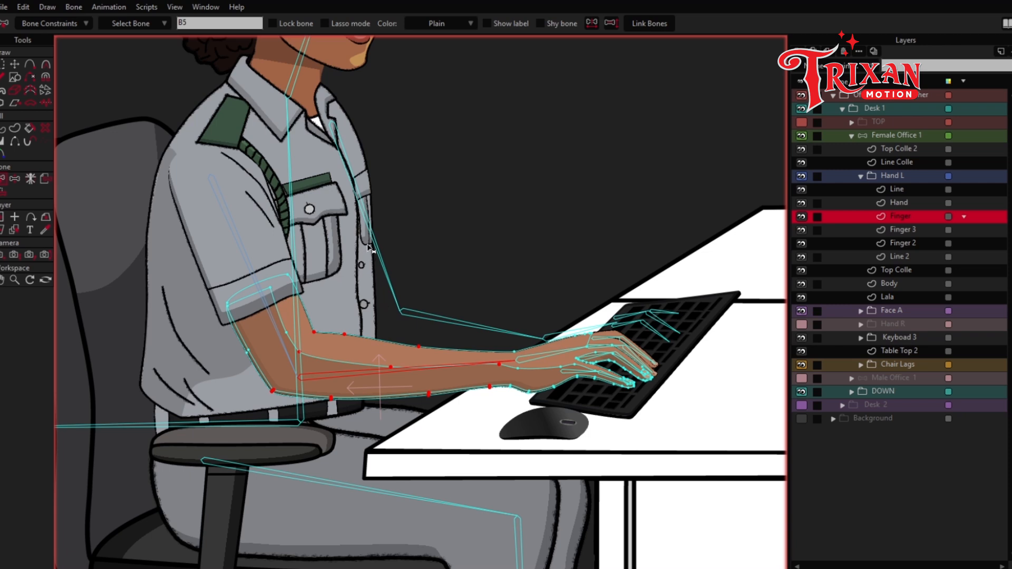
pyautogui.click(15, 179)
pyautogui.moveTo(421, 371); pyautogui.dragTo(369, 373)
# - Bind all points of the Top Colle layer's shirt details to the torso bone
pyautogui.click(2, 179)
pyautogui.click(890, 269)
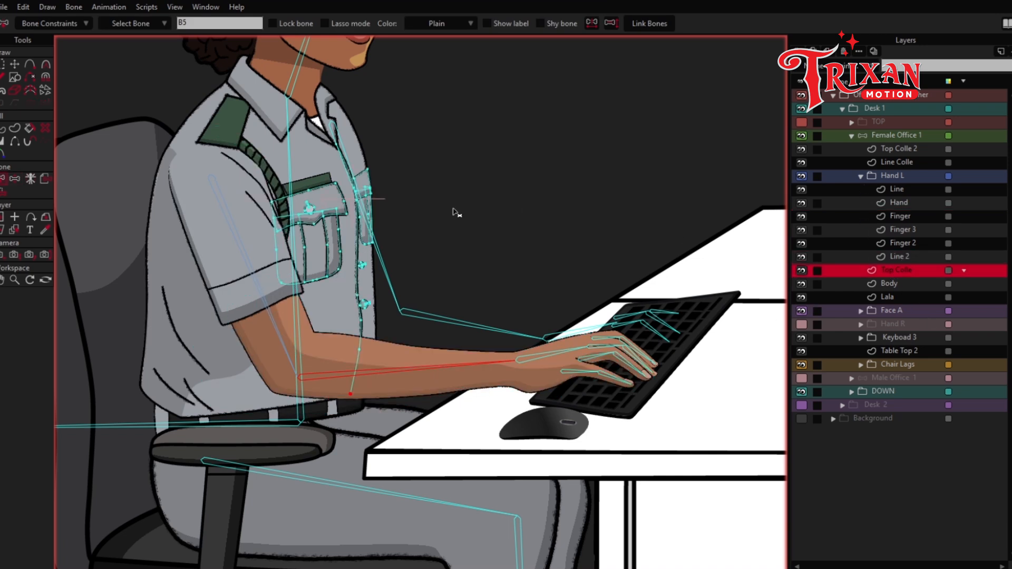
pyautogui.scroll(2, 286, 228)
pyautogui.scroll(-2, 286, 227)
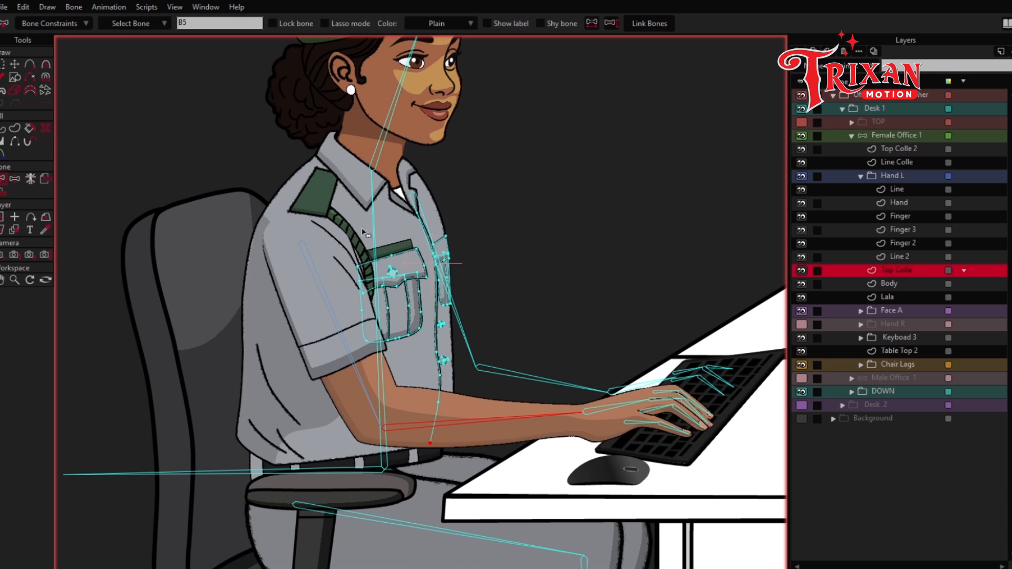
pyautogui.click(374, 230)
pyautogui.click(2, 192)
pyautogui.moveTo(262, 147); pyautogui.dragTo(516, 482)
pyautogui.click(208, 24)
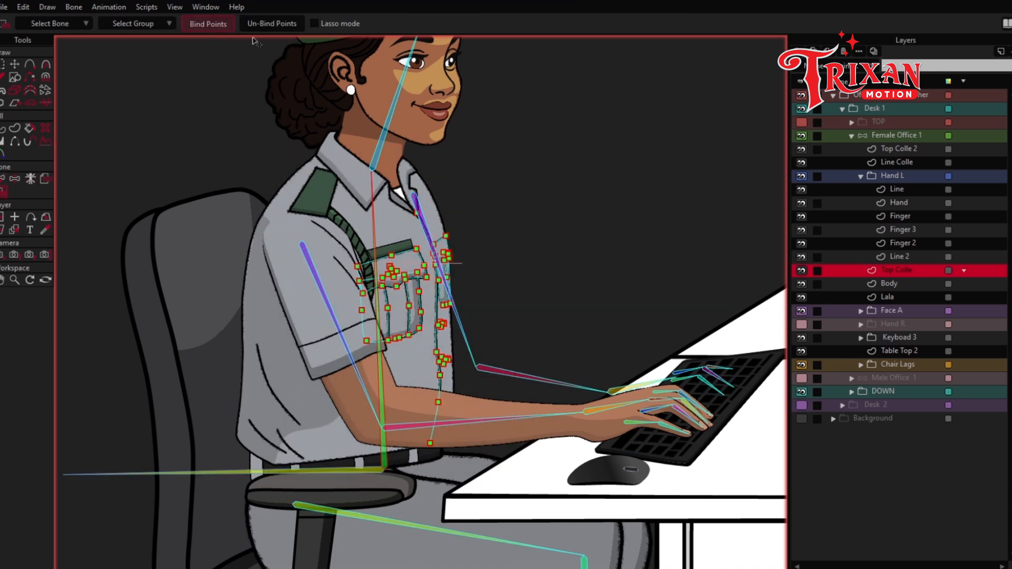
# - Bind the Body layer's points above the shirt hem, including the upper crease line, to the torso bone
pyautogui.click(891, 283)
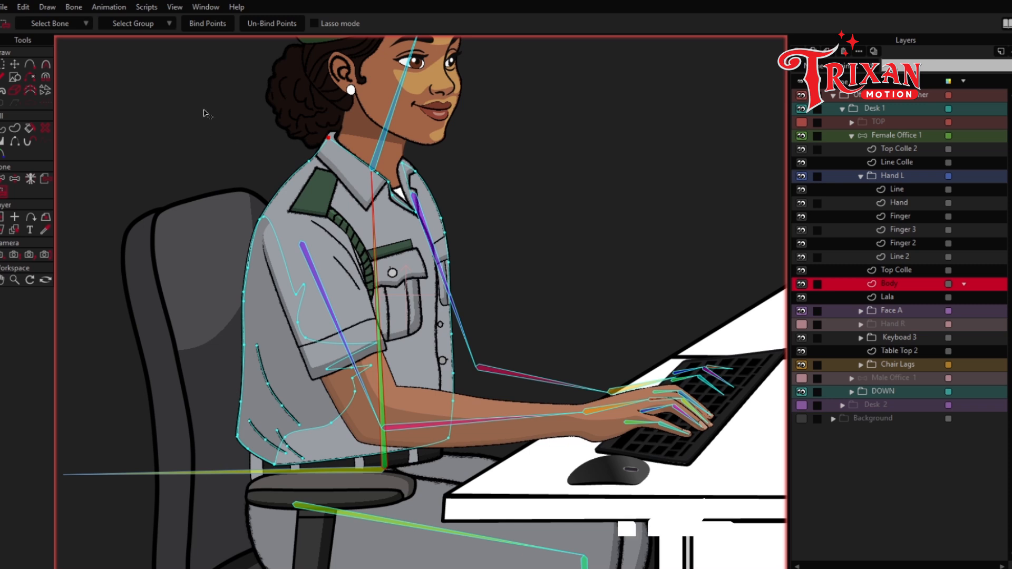
pyautogui.moveTo(201, 86); pyautogui.dragTo(510, 398)
pyautogui.scroll(3, 400, 416)
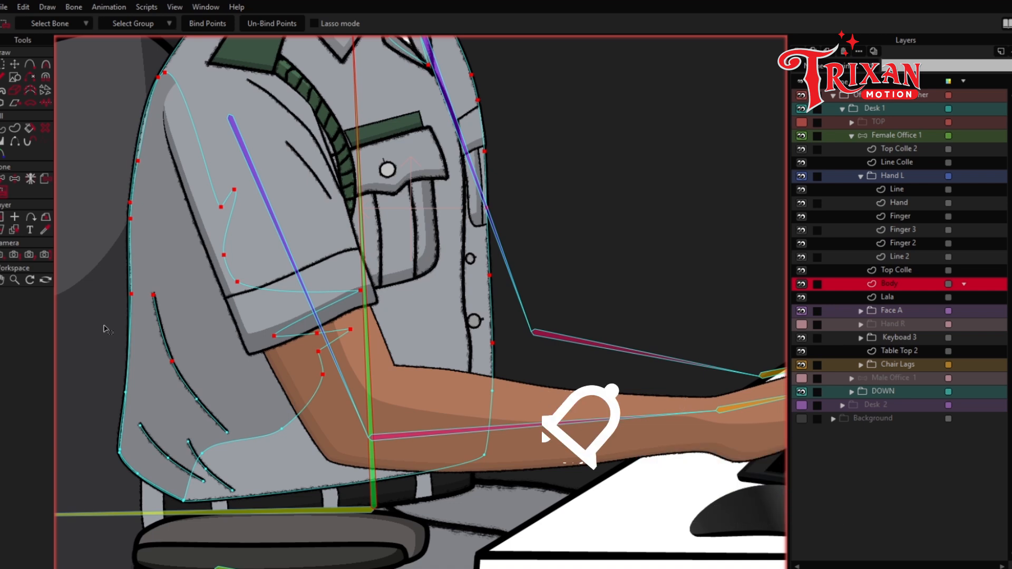
pyautogui.moveTo(94, 316); pyautogui.dragTo(190, 418)
pyautogui.moveTo(182, 366); pyautogui.dragTo(233, 414)
pyautogui.moveTo(254, 329); pyautogui.dragTo(359, 447)
pyautogui.moveTo(403, 348); pyautogui.dragTo(528, 420)
pyautogui.moveTo(226, 425); pyautogui.dragTo(256, 445)
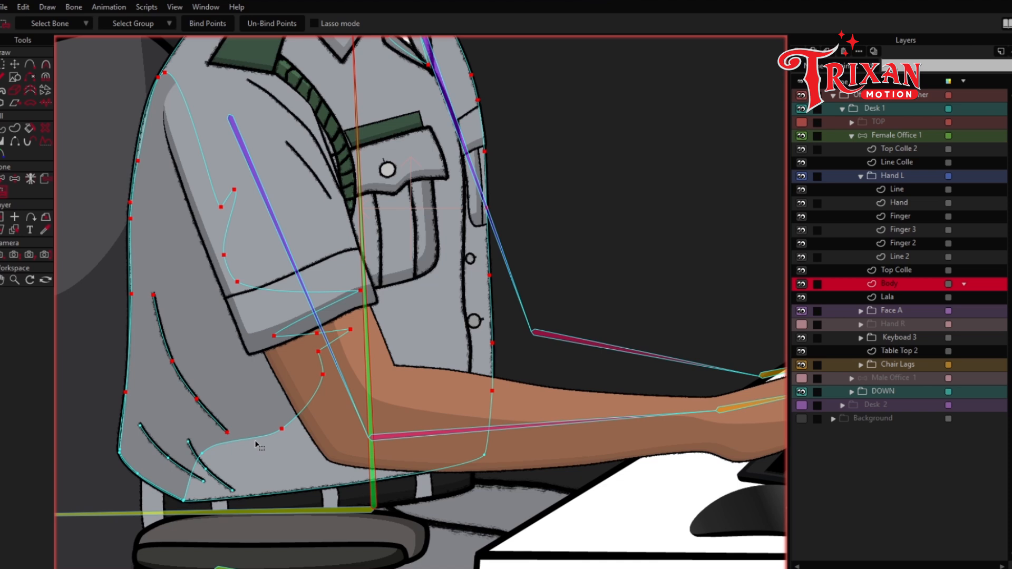
pyautogui.click(210, 29)
# - Bind the Body layer's shirt hem points and lower crease lines to the horizontal hip bone
pyautogui.moveTo(185, 312); pyautogui.dragTo(272, 170)
pyautogui.click(2, 180)
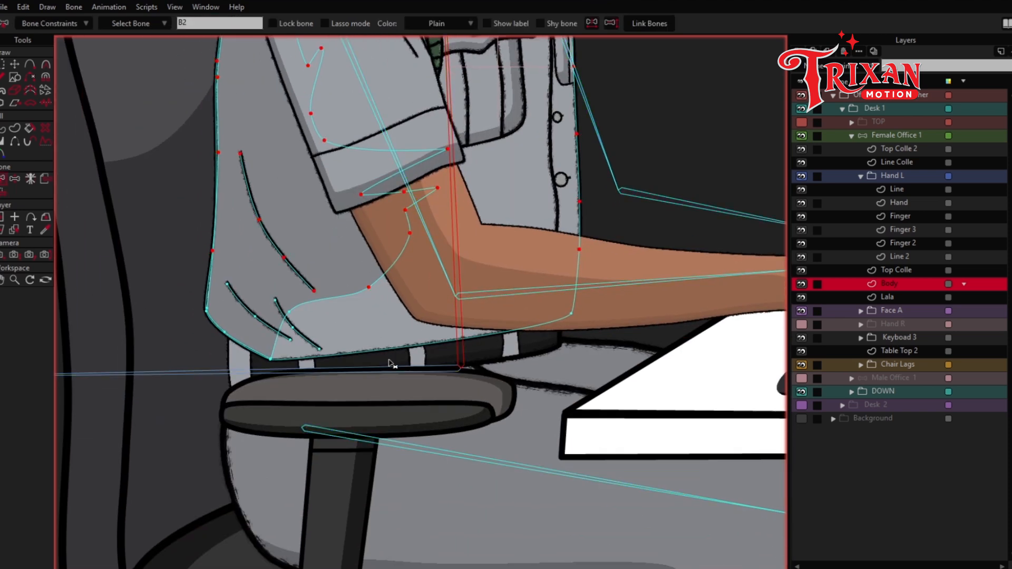
pyautogui.click(2, 193)
pyautogui.moveTo(174, 281); pyautogui.dragTo(303, 366)
pyautogui.moveTo(268, 319); pyautogui.dragTo(353, 388)
pyautogui.moveTo(242, 337); pyautogui.dragTo(342, 387)
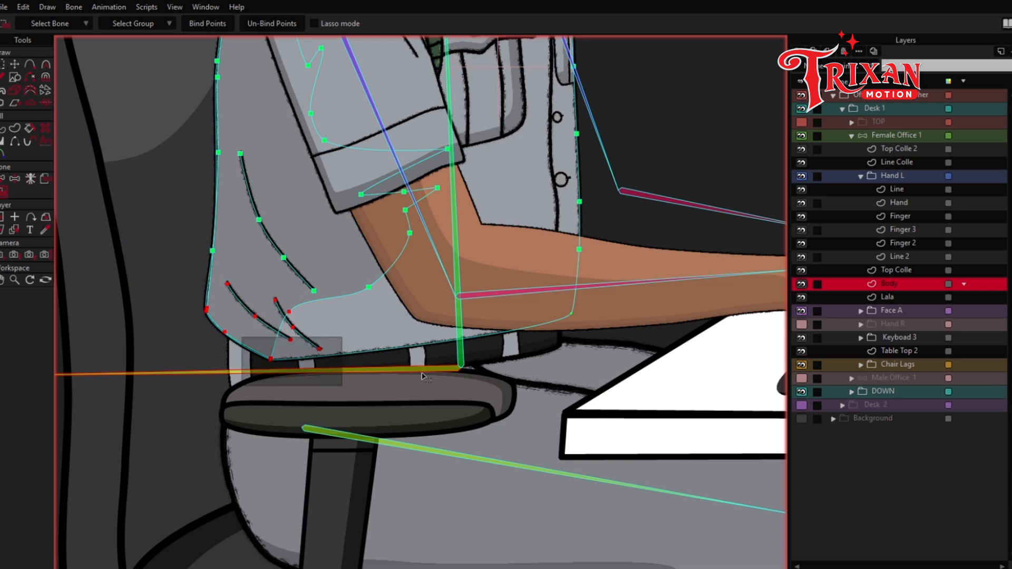
pyautogui.moveTo(505, 298); pyautogui.dragTo(581, 351)
pyautogui.moveTo(598, 293); pyautogui.dragTo(349, 416)
pyautogui.click(208, 25)
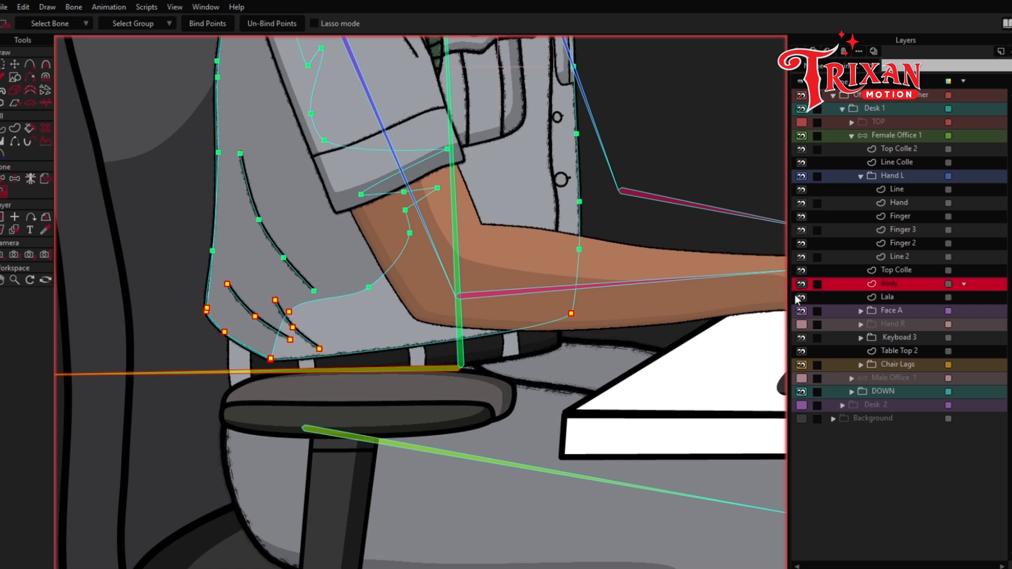
# - Bind all of the Lala layer's inner collar points to the torso bone
pyautogui.click(888, 298)
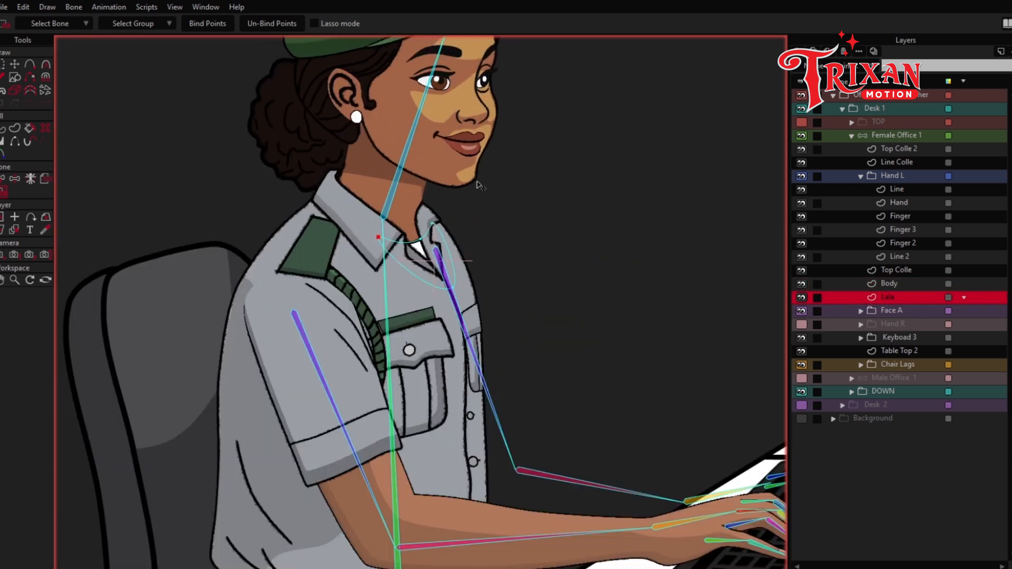
pyautogui.click(3, 182)
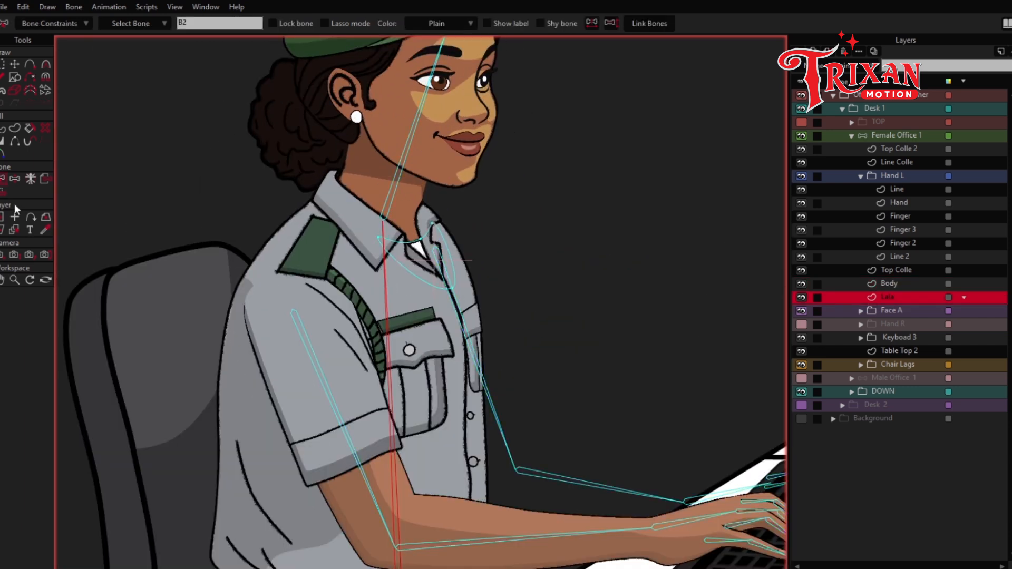
pyautogui.click(4, 191)
pyautogui.moveTo(377, 204); pyautogui.dragTo(494, 330)
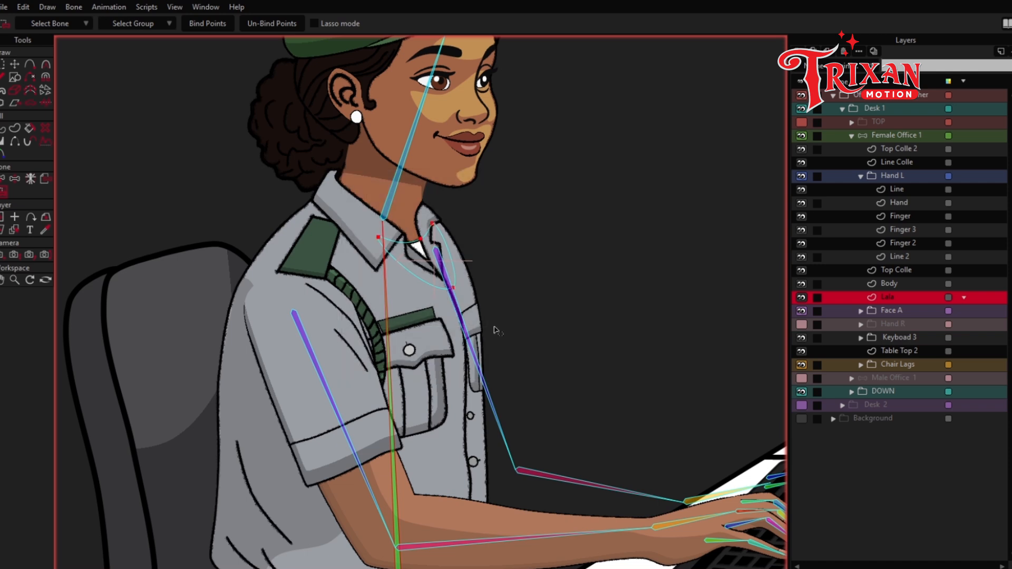
pyautogui.click(860, 311)
pyautogui.click(860, 311)
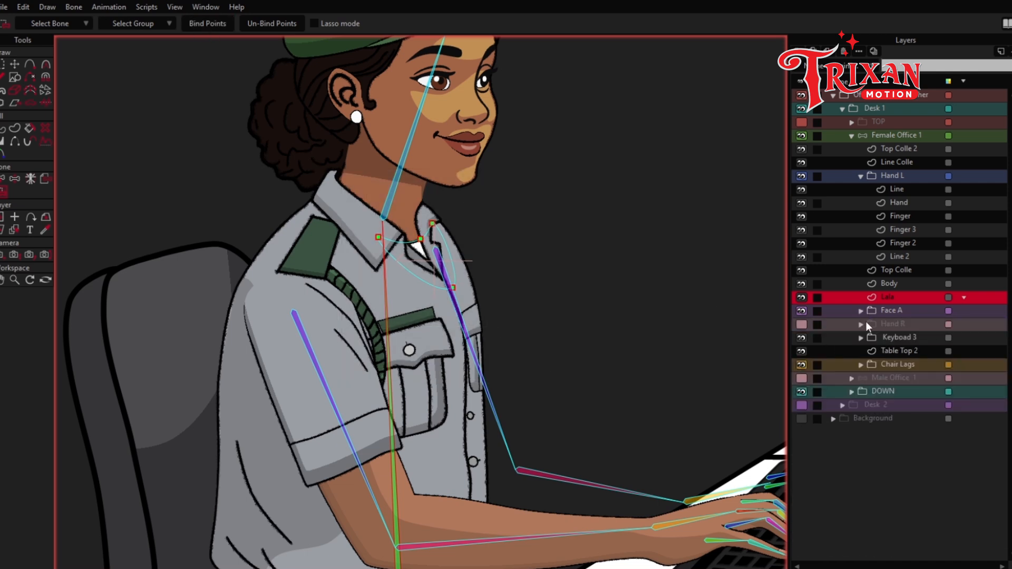
# - Show the Hand R group and bind the Lo layer's sleeve points to the right upper arm bone
pyautogui.click(808, 323)
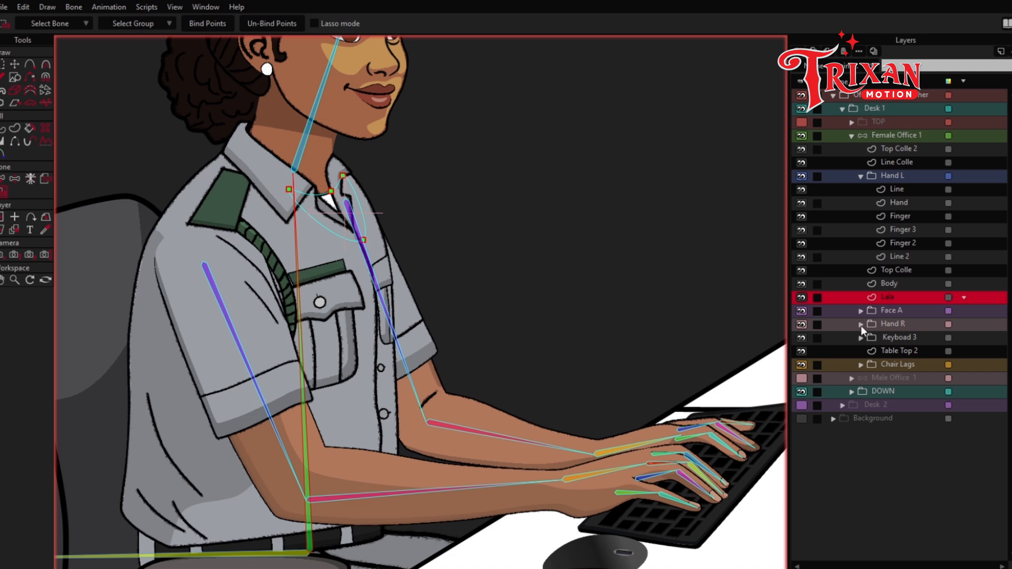
pyautogui.click(861, 323)
pyautogui.click(893, 338)
pyautogui.scroll(2, 378, 319)
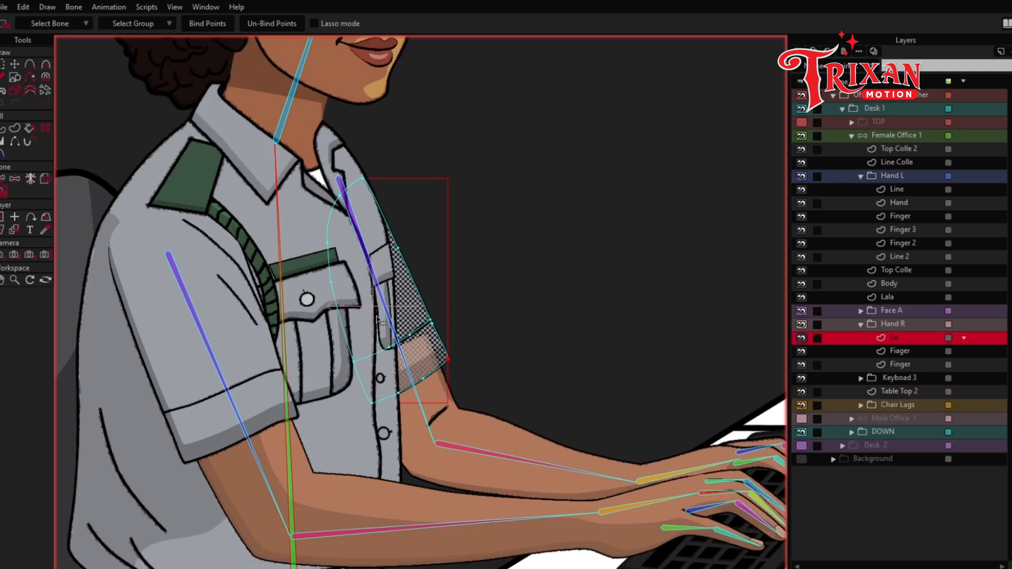
pyautogui.click(1, 179)
pyautogui.click(360, 235)
pyautogui.click(2, 191)
pyautogui.moveTo(289, 141); pyautogui.dragTo(489, 448)
# - Bind the Fiager layer's three points hidden behind the sleeve to the right upper arm bone
pyautogui.click(902, 350)
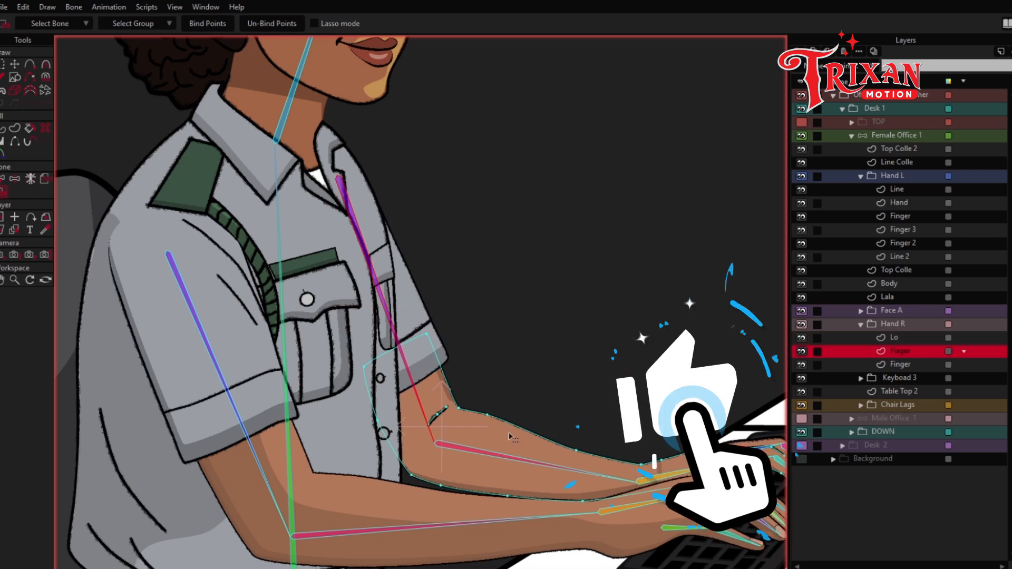
pyautogui.scroll(4, 510, 437)
pyautogui.moveTo(228, 164); pyautogui.dragTo(399, 360)
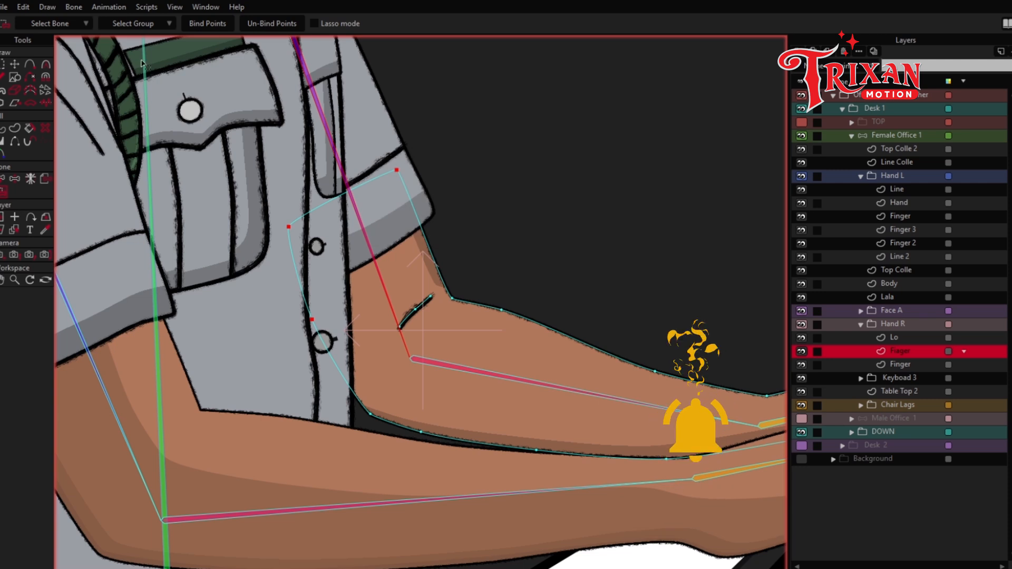
pyautogui.click(211, 25)
# - Hide the Hand L group and bind the Fiager layer's points from elbow to wrist to the right forearm bone
pyautogui.scroll(-3, 375, 293)
pyautogui.moveTo(388, 304); pyautogui.dragTo(322, 271)
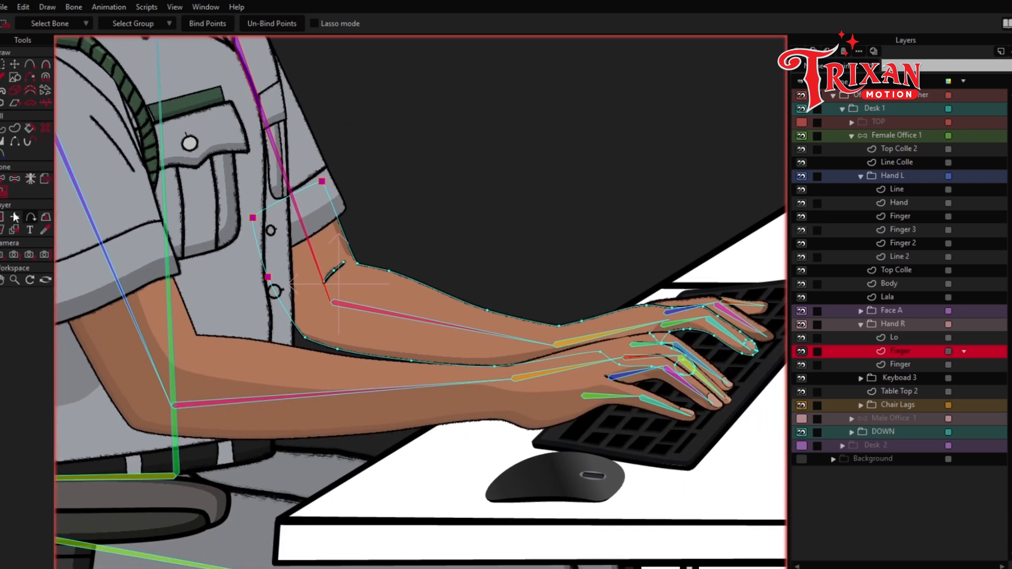
pyautogui.click(810, 179)
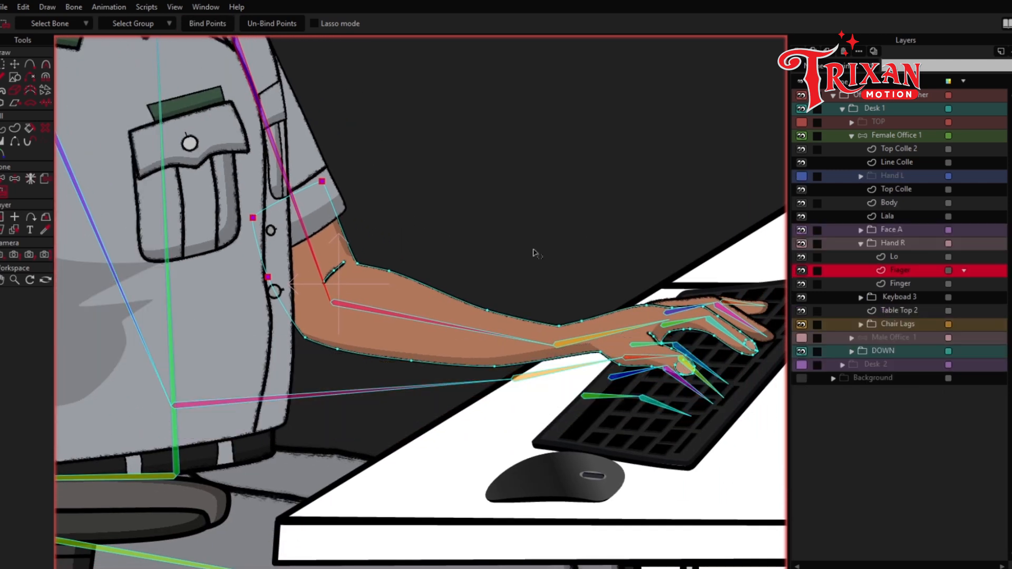
pyautogui.scroll(2, 356, 329)
pyautogui.click(2, 180)
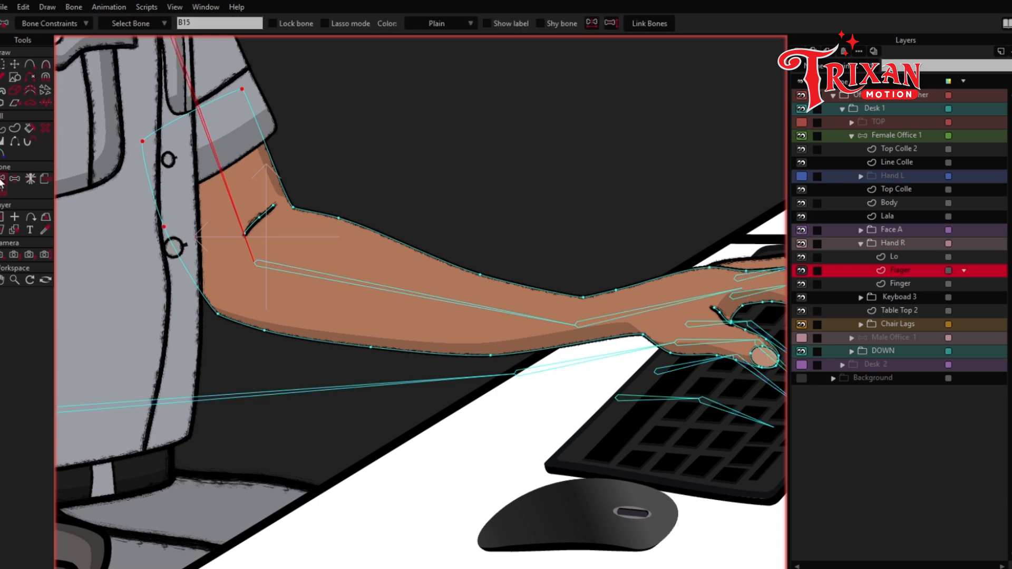
pyautogui.click(382, 294)
pyautogui.click(2, 192)
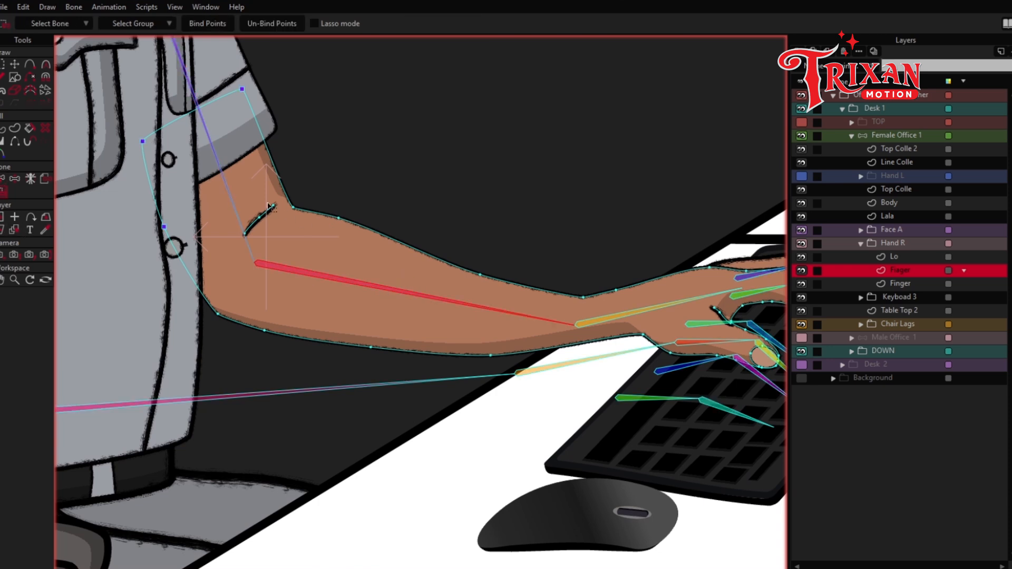
pyautogui.moveTo(201, 179); pyautogui.dragTo(422, 388)
pyautogui.moveTo(433, 215); pyautogui.dragTo(624, 409)
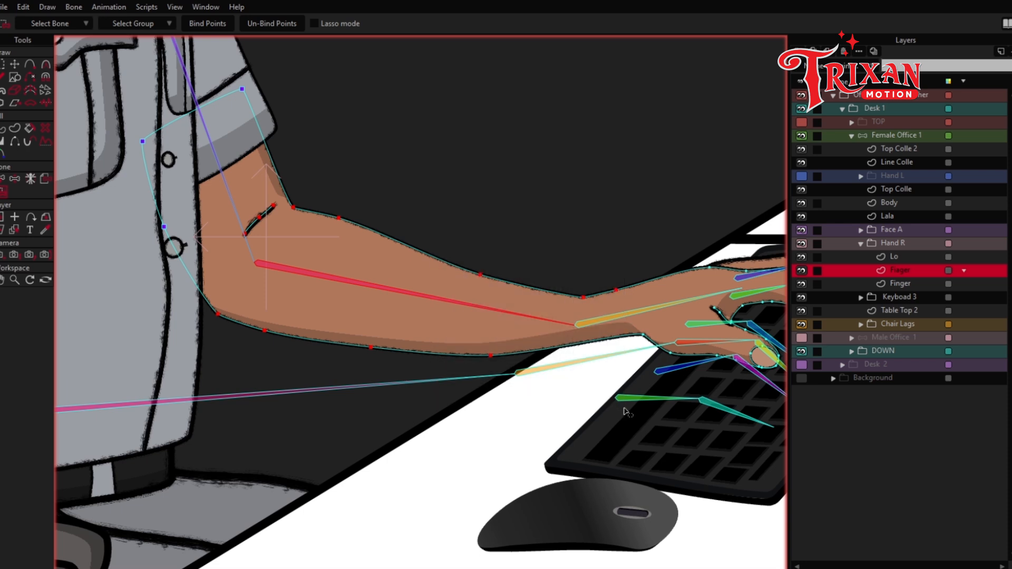
pyautogui.click(205, 28)
# - Bind the Fiager layer's wrist and back-of-hand points to the right hand bone and select the Female Office 1 bone layer
pyautogui.moveTo(440, 323); pyautogui.dragTo(234, 314)
pyautogui.scroll(3, 476, 317)
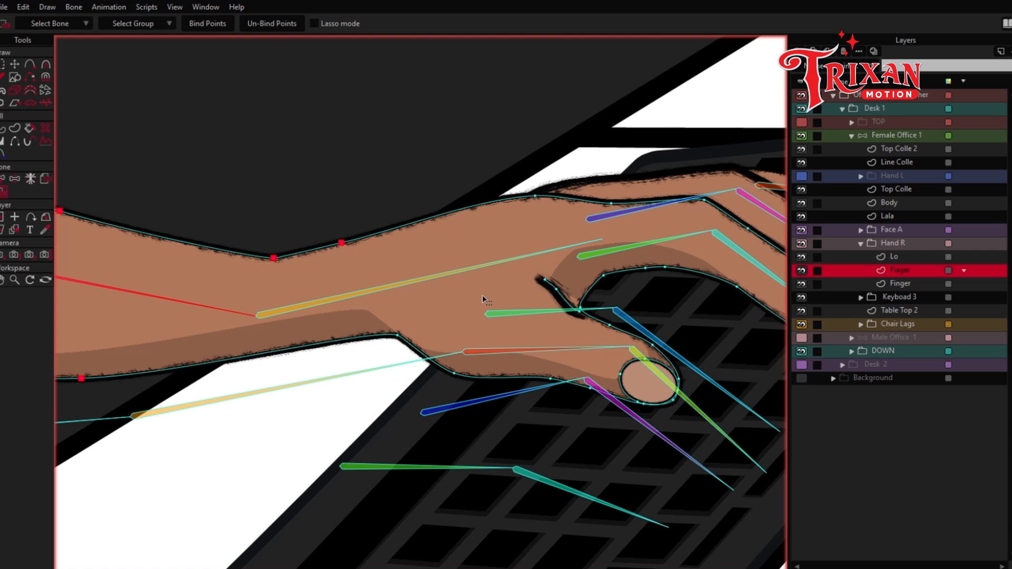
pyautogui.click(3, 183)
pyautogui.click(350, 295)
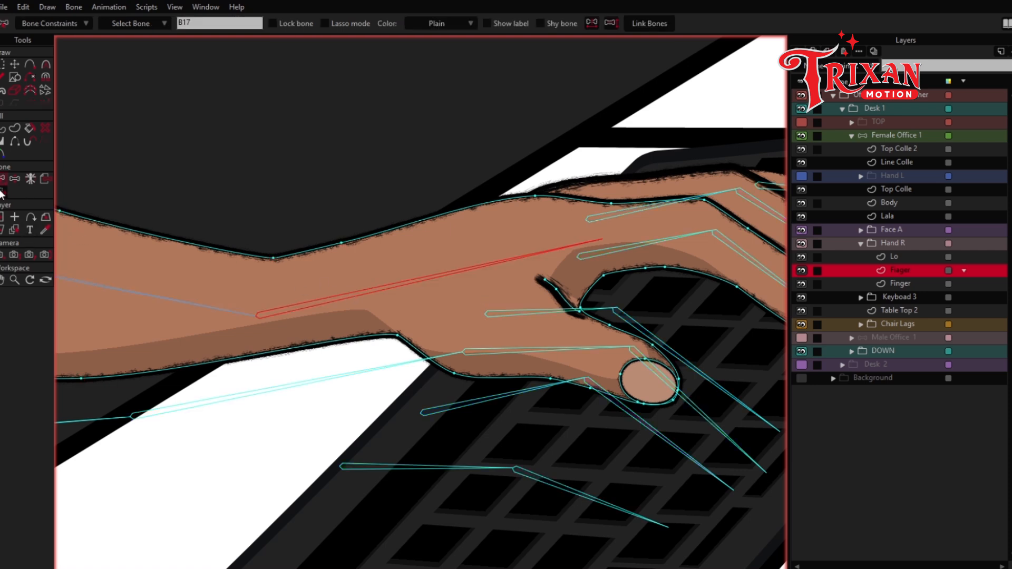
pyautogui.click(3, 193)
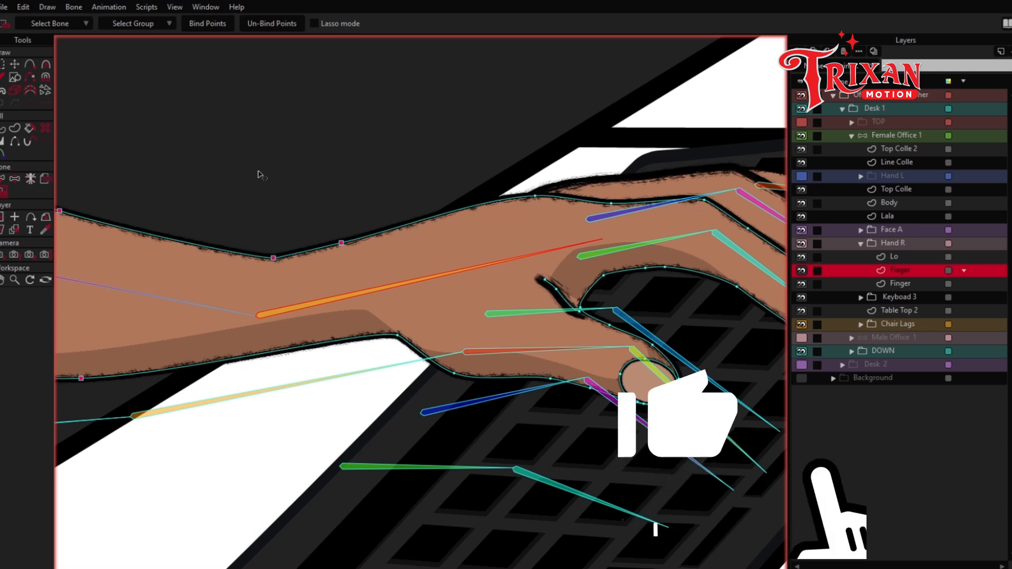
pyautogui.moveTo(225, 141); pyautogui.dragTo(477, 388)
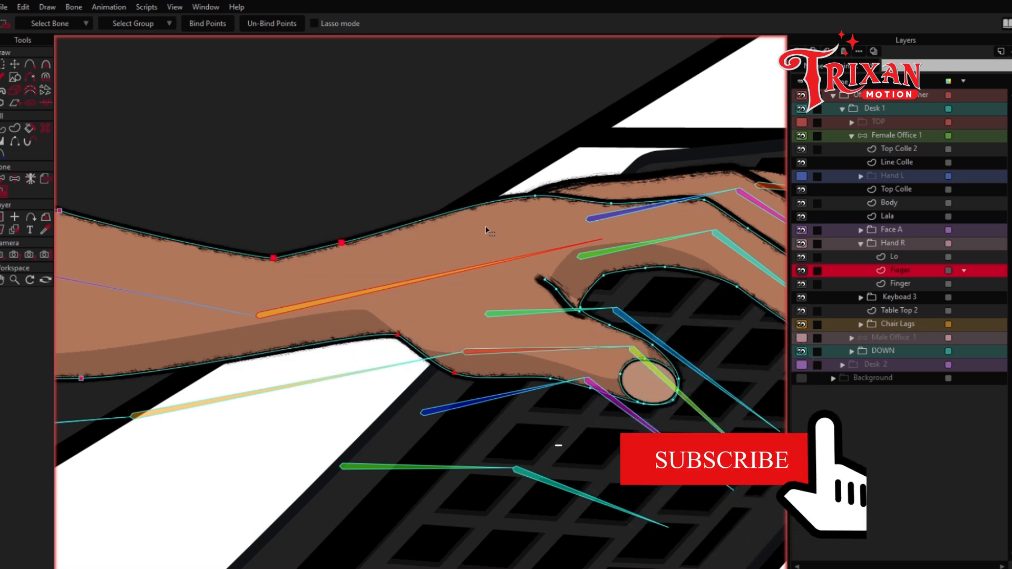
pyautogui.moveTo(468, 147); pyautogui.dragTo(551, 226)
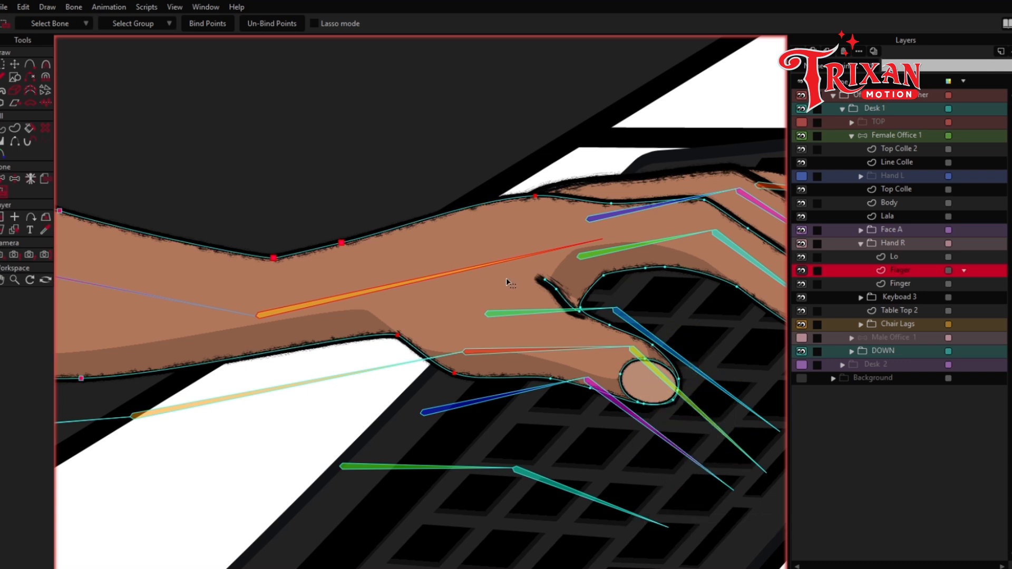
pyautogui.moveTo(506, 278); pyautogui.dragTo(393, 226)
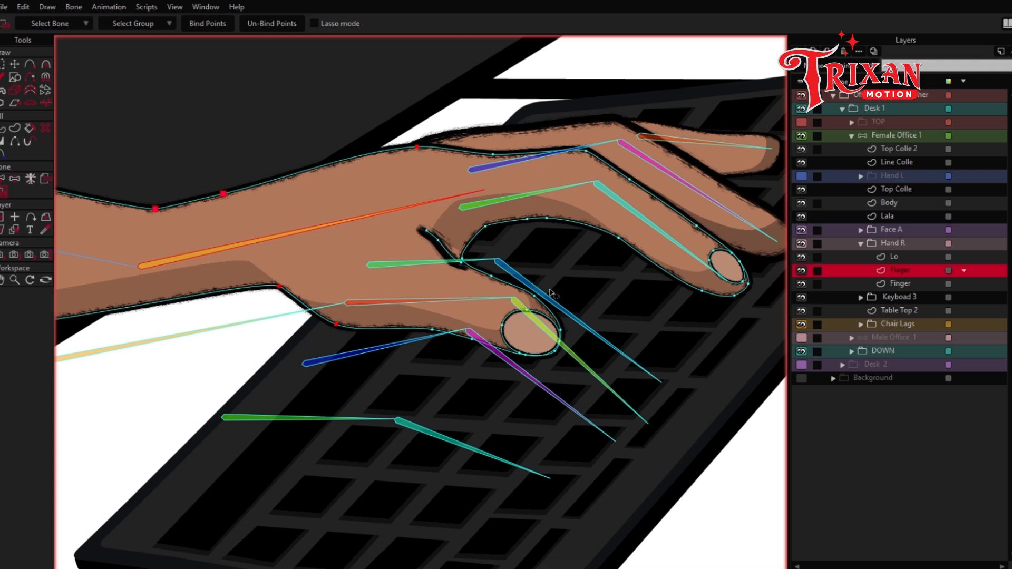
pyautogui.click(206, 26)
pyautogui.click(859, 134)
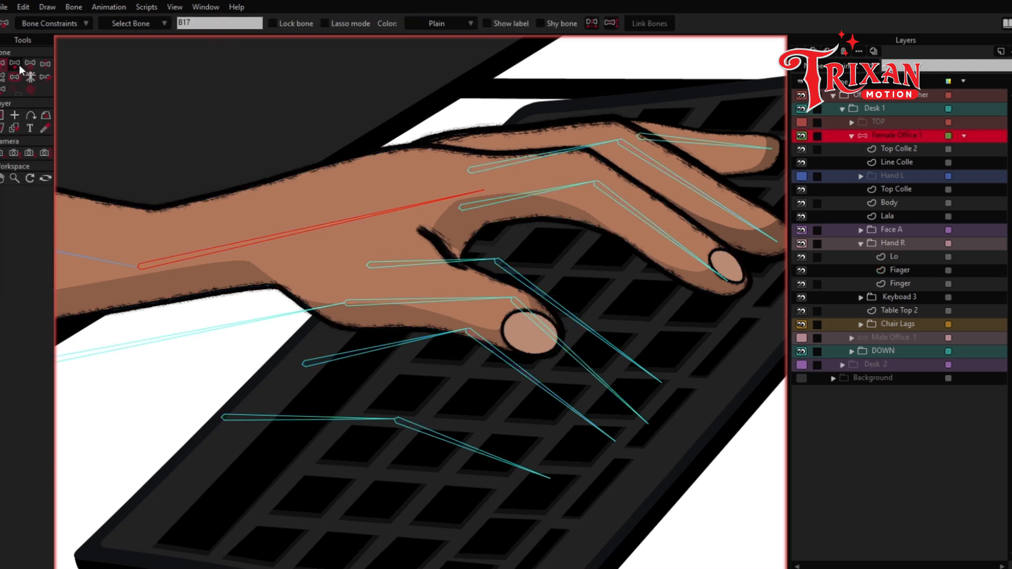
# - Add a thumb bone to the right hand, running from the thumb's base to its nail and parented to the right hand bone
pyautogui.click(19, 65)
pyautogui.scroll(2, 447, 290)
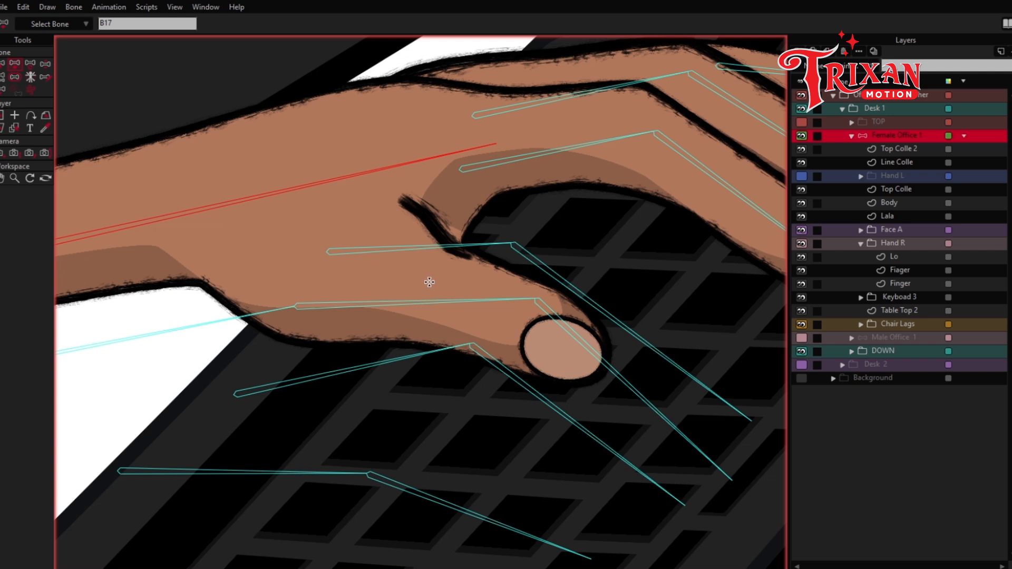
pyautogui.moveTo(431, 275); pyautogui.dragTo(570, 349)
pyautogui.click(15, 77)
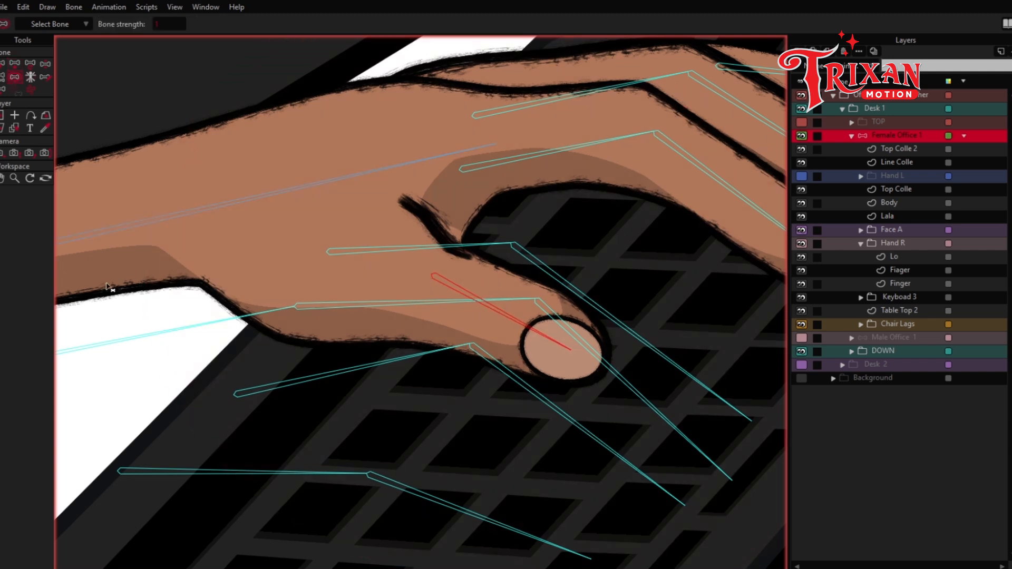
# - Bind the Fiager layer's thumb and thumb-crease points to the new thumb bone
pyautogui.click(2, 64)
pyautogui.click(891, 270)
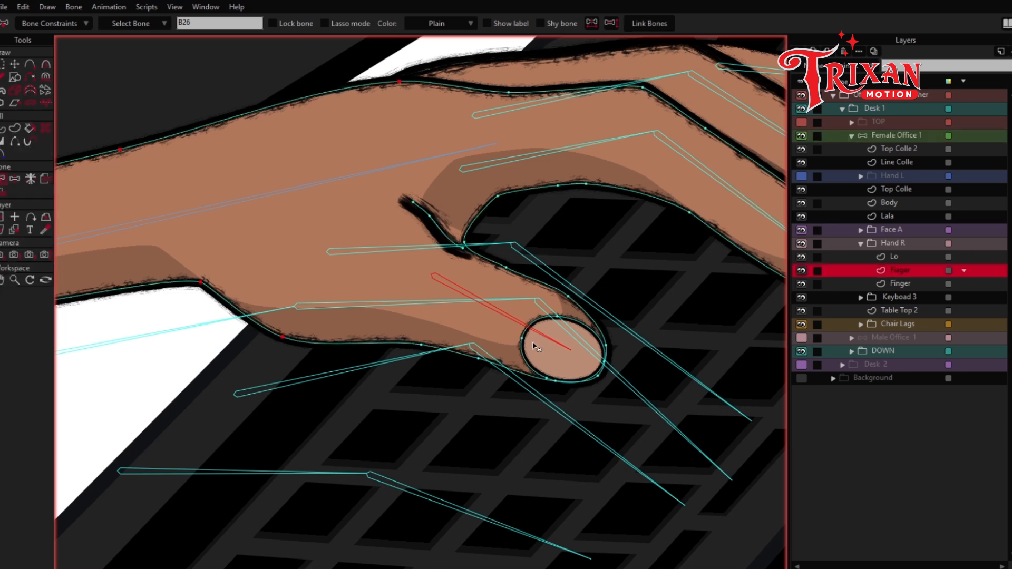
pyautogui.scroll(2, 484, 328)
pyautogui.click(5, 193)
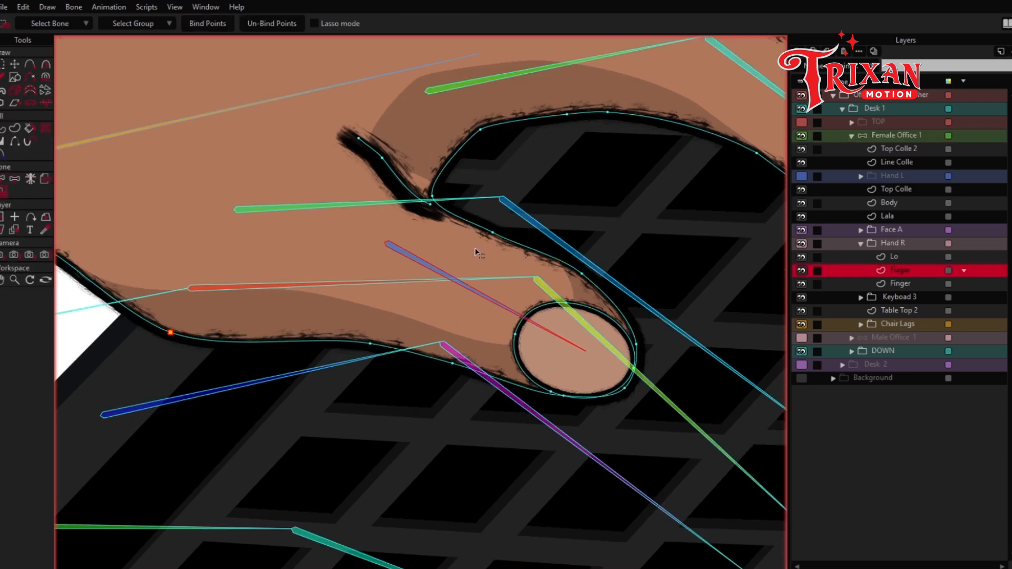
pyautogui.scroll(-2, 476, 253)
pyautogui.moveTo(369, 166); pyautogui.dragTo(642, 419)
pyautogui.moveTo(343, 259); pyautogui.dragTo(612, 433)
pyautogui.scroll(-2, 368, 238)
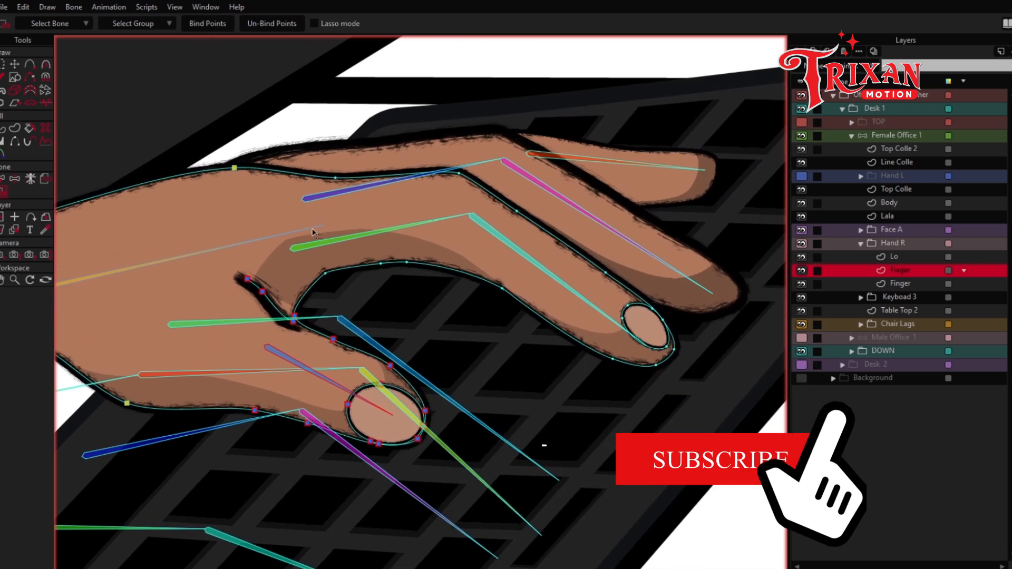
# - Bind the Fiager layer's points around the index finger's base and knuckle to the first index finger bone
pyautogui.scroll(2, 368, 238)
pyautogui.press('z')
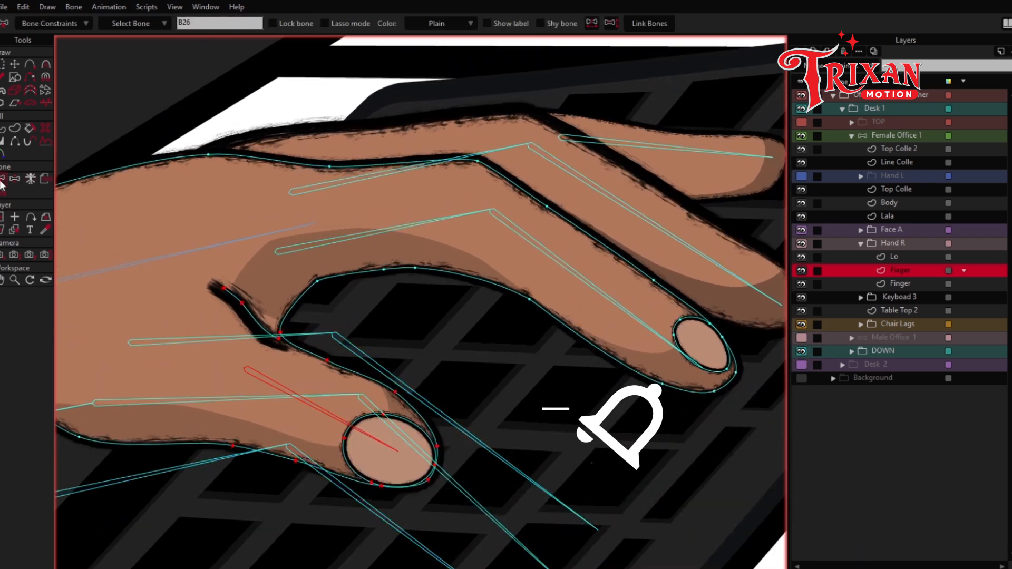
pyautogui.press('i')
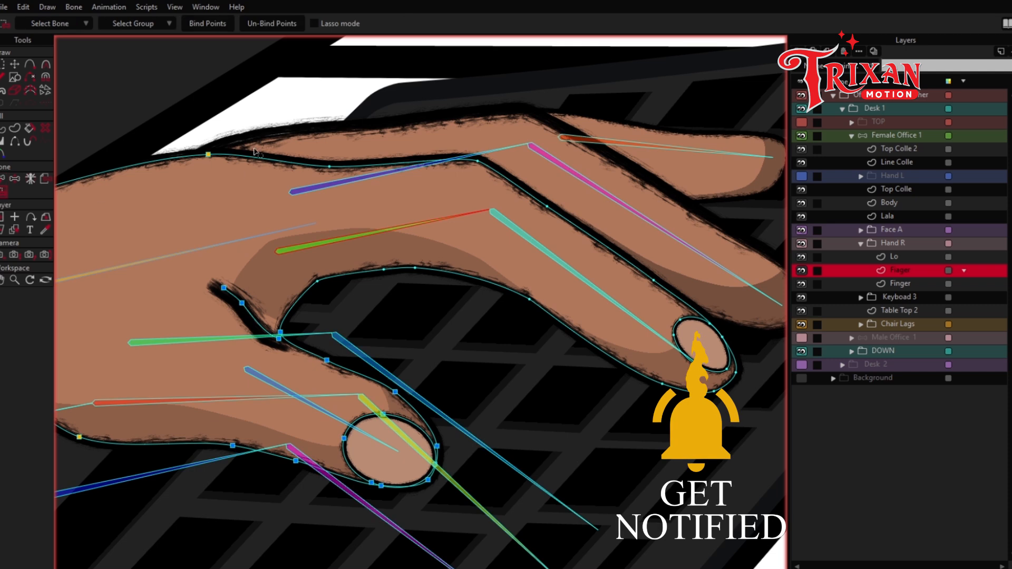
pyautogui.moveTo(281, 129); pyautogui.dragTo(501, 315)
pyautogui.click(215, 29)
pyautogui.moveTo(404, 227); pyautogui.dragTo(267, 205)
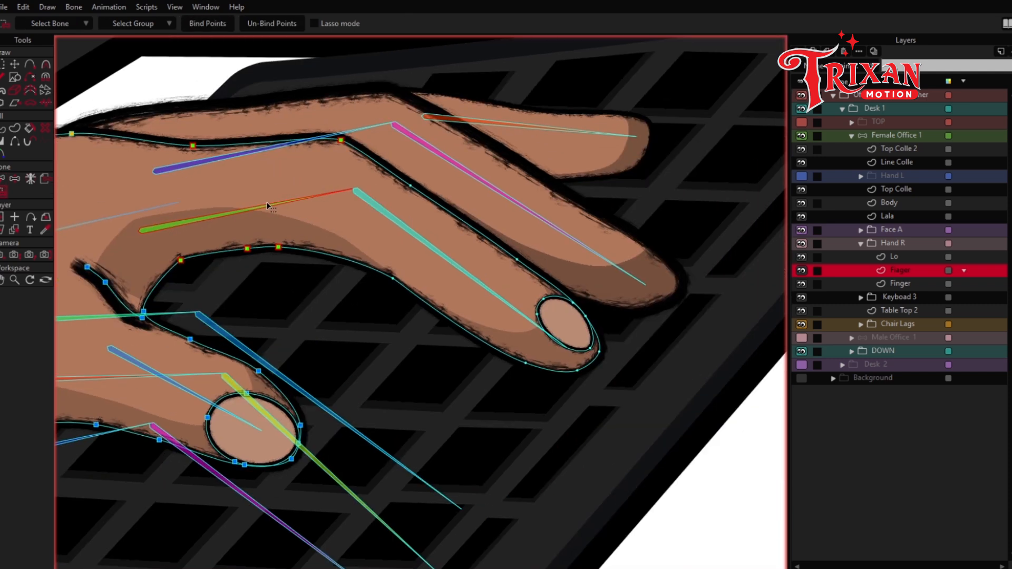
# - Bind the Fiager layer's remaining index finger points, including the nail, to the index fingertip bone
pyautogui.click(4, 179)
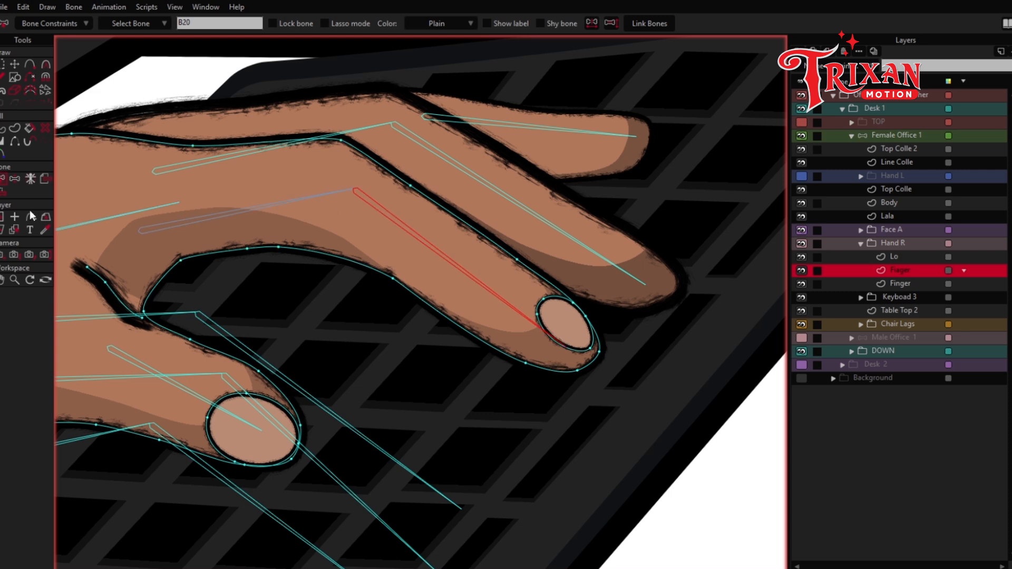
pyautogui.click(3, 191)
pyautogui.moveTo(358, 148); pyautogui.dragTo(704, 443)
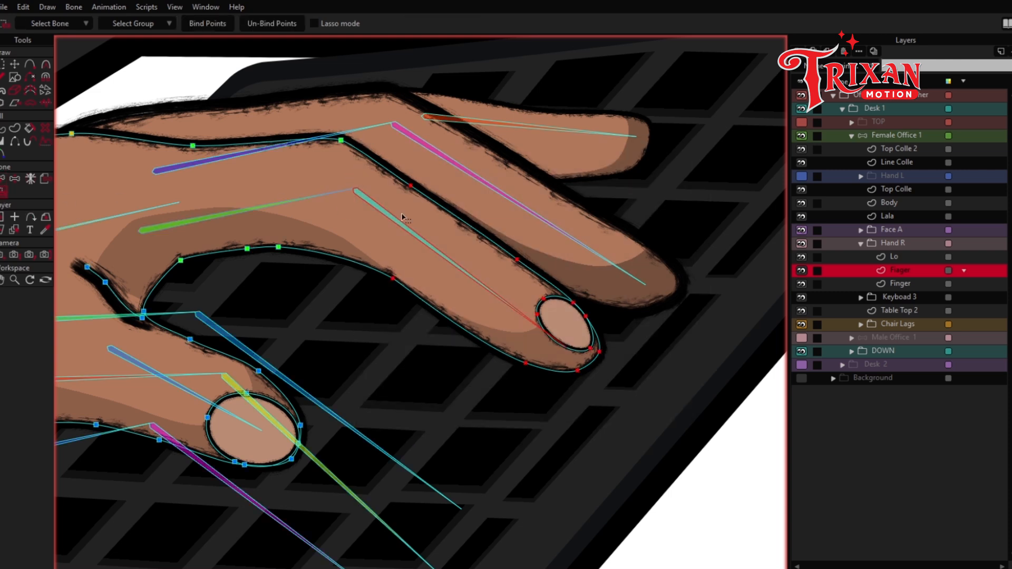
# - Select the Finger layer and clear its shape selection
pyautogui.click(896, 284)
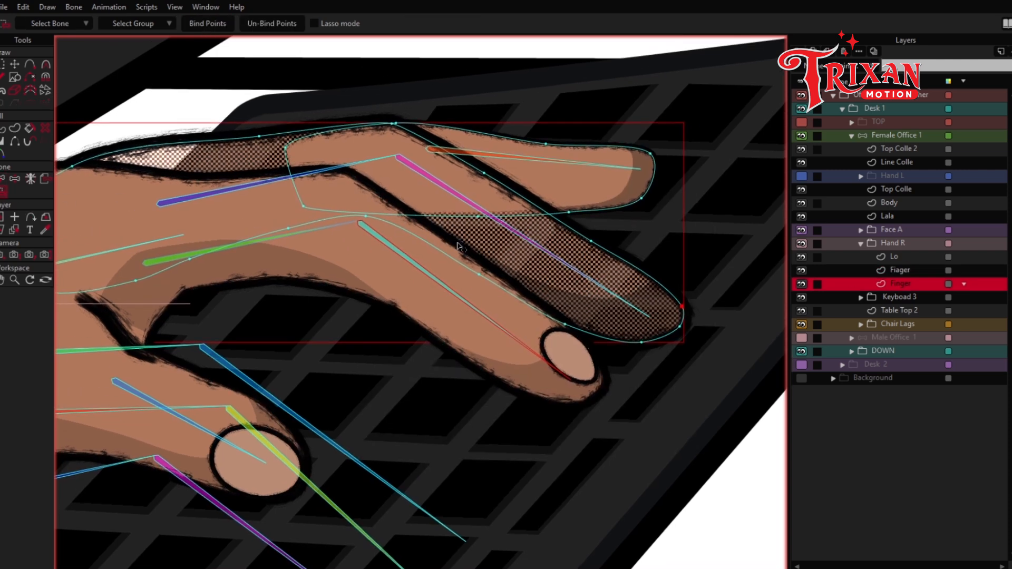
pyautogui.click(3, 131)
pyautogui.click(640, 402)
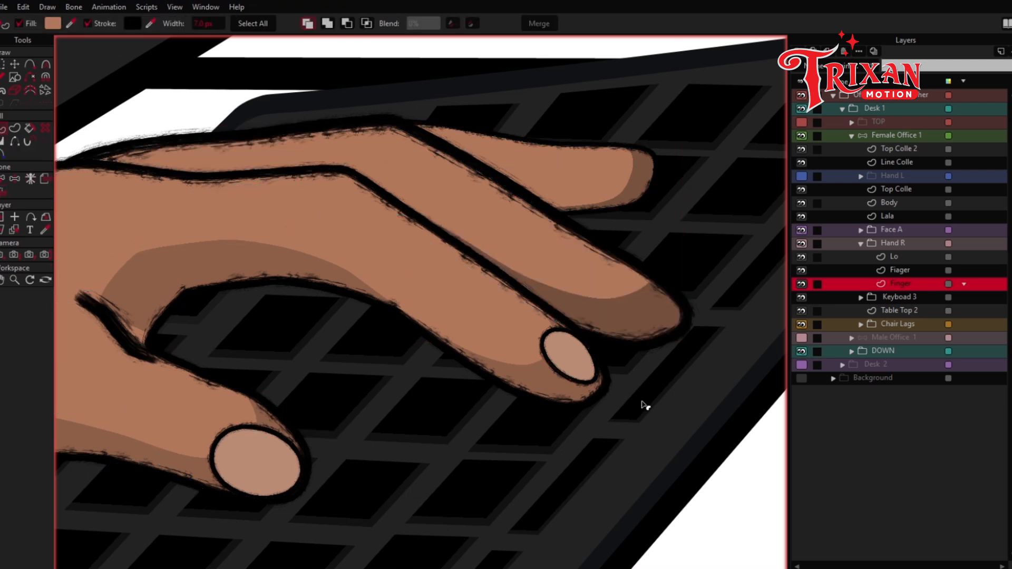
# - Bind the Finger layer's points from the back of the hand to the knuckle to the first middle finger bone
pyautogui.click(2, 181)
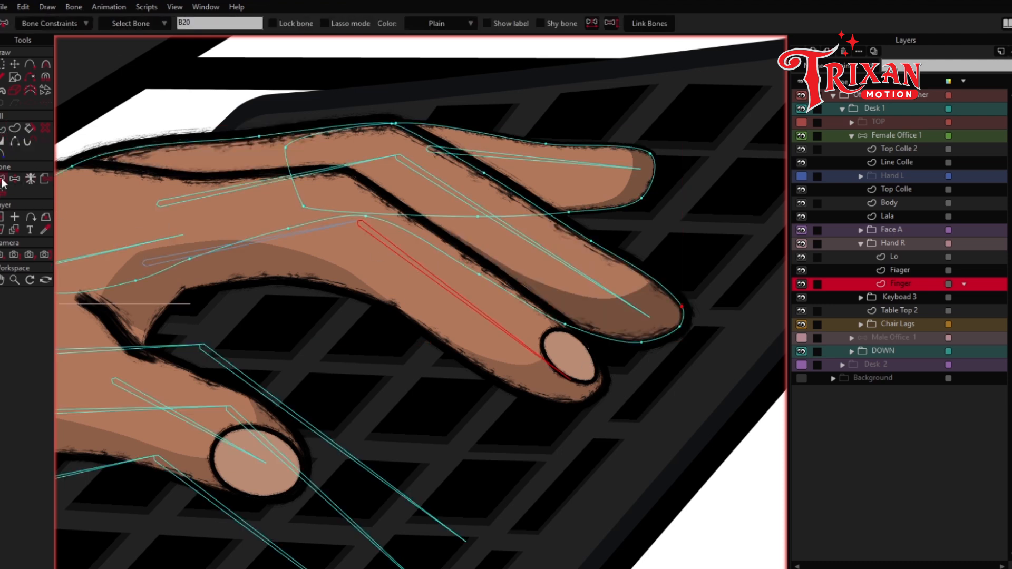
pyautogui.moveTo(162, 215); pyautogui.dragTo(328, 219)
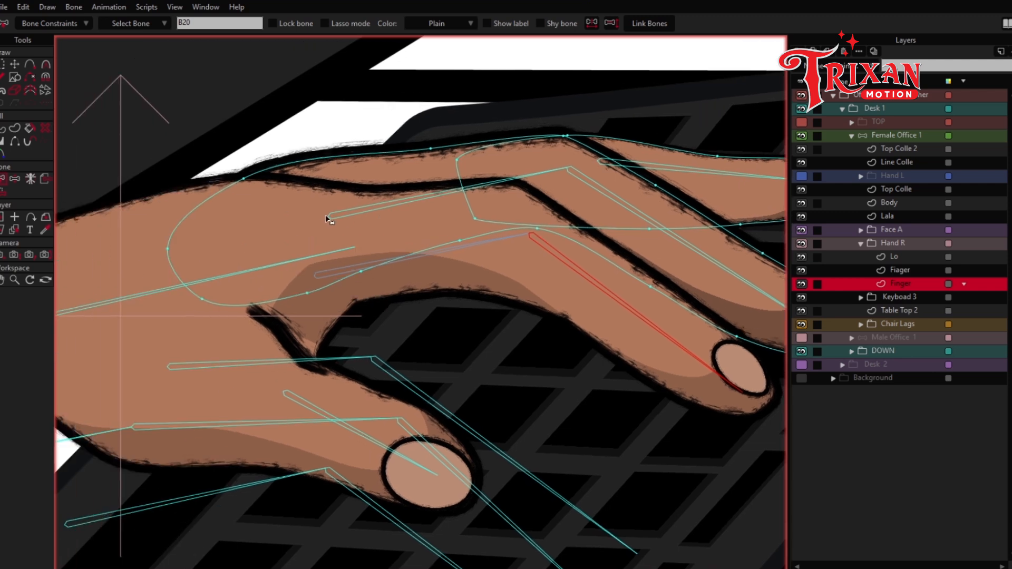
pyautogui.click(364, 214)
pyautogui.click(4, 191)
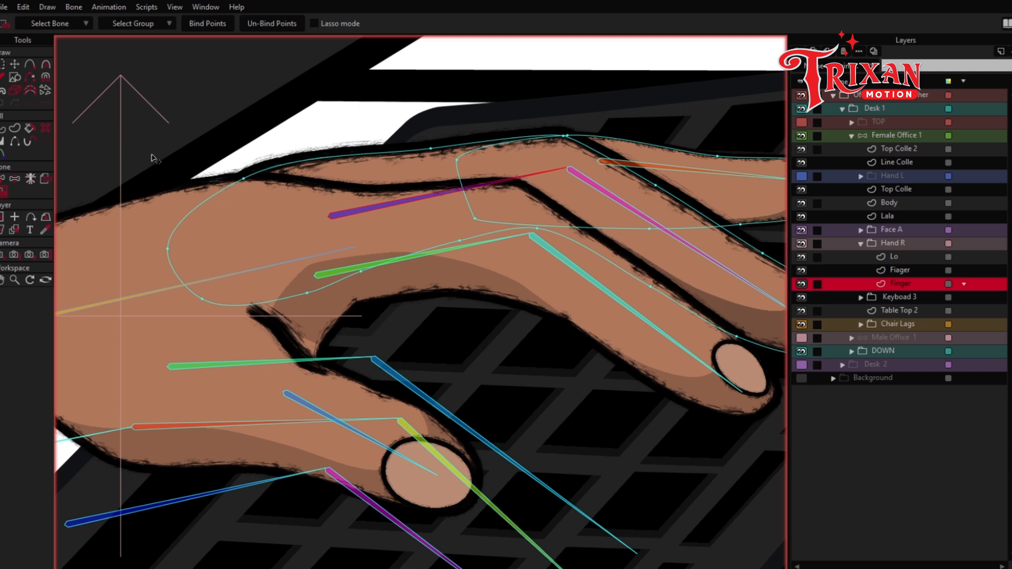
pyautogui.moveTo(131, 110); pyautogui.dragTo(416, 354)
pyautogui.scroll(3, 416, 354)
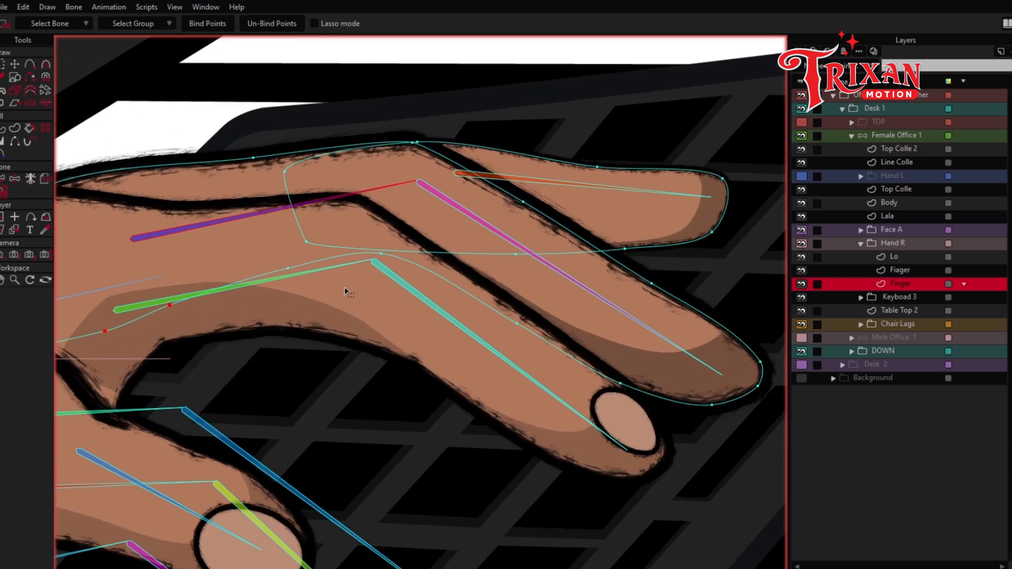
pyautogui.moveTo(227, 131); pyautogui.dragTo(262, 183)
pyautogui.moveTo(257, 235); pyautogui.dragTo(316, 294)
pyautogui.moveTo(252, 103); pyautogui.dragTo(432, 291)
pyautogui.click(210, 27)
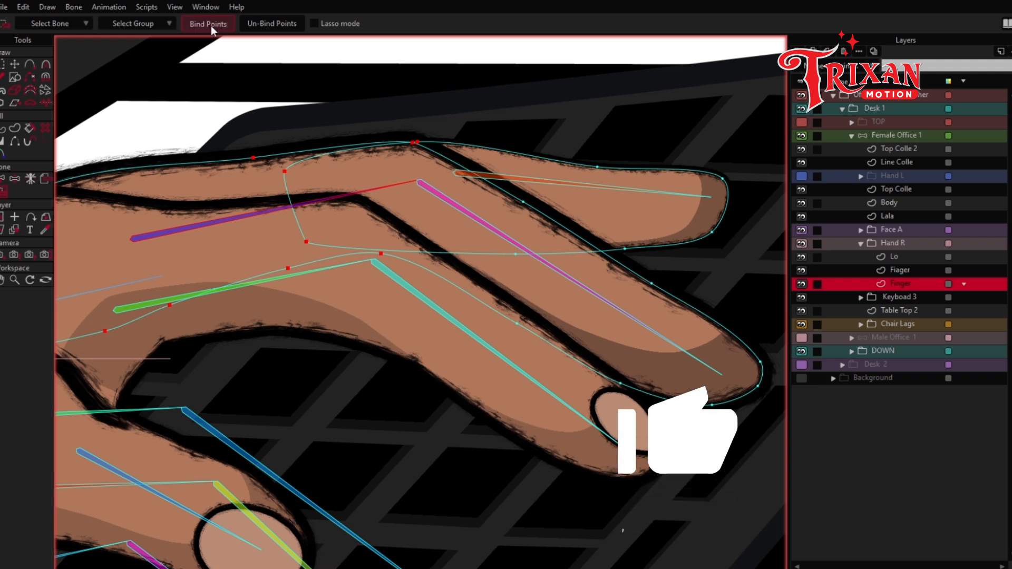
# - Bind the Finger layer's middle finger points beyond the knuckle to the middle fingertip bone
pyautogui.click(4, 178)
pyautogui.click(458, 213)
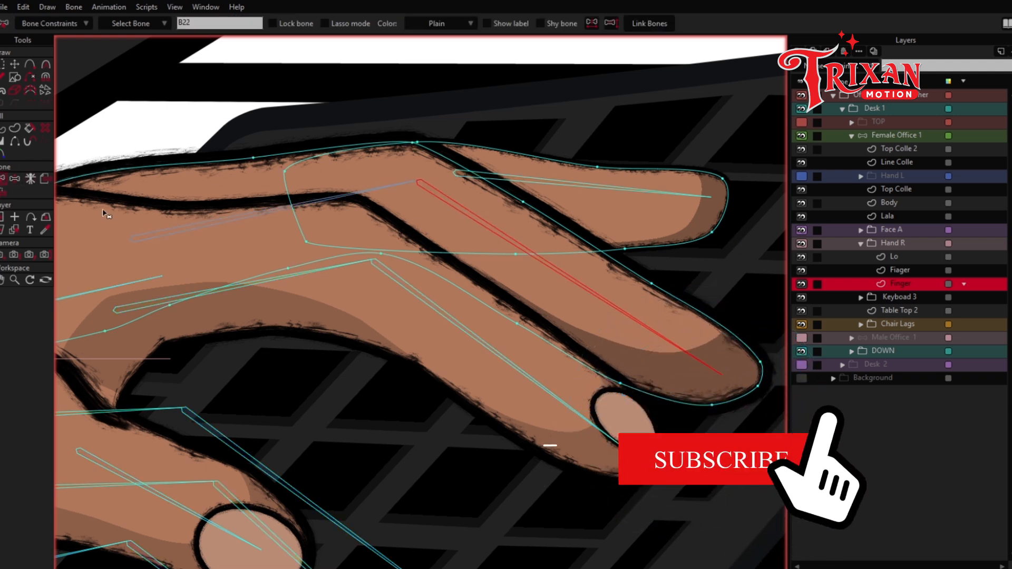
pyautogui.click(3, 191)
pyautogui.moveTo(447, 168); pyautogui.dragTo(534, 221)
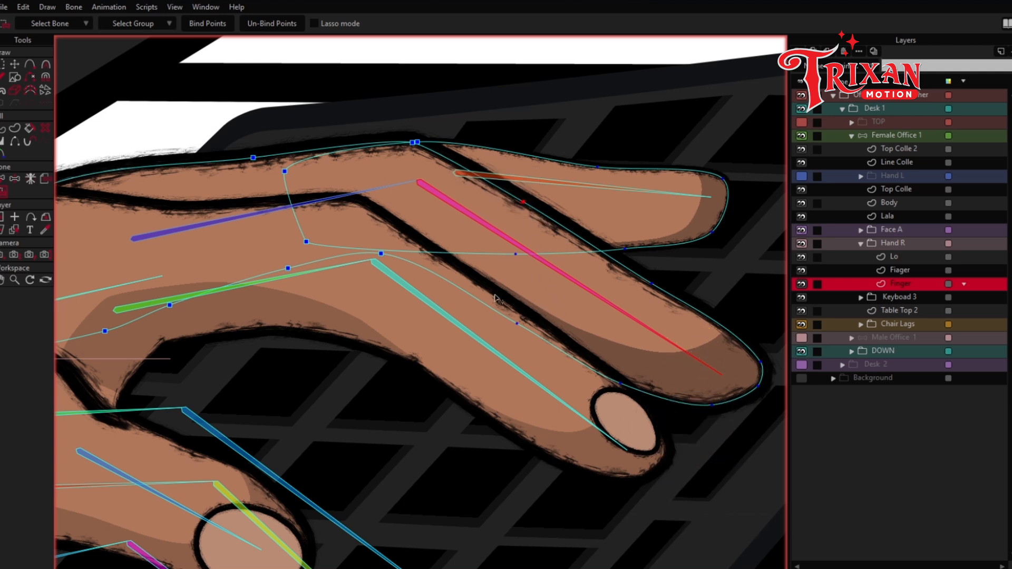
pyautogui.moveTo(481, 283); pyautogui.dragTo(551, 349)
pyautogui.moveTo(634, 274); pyautogui.dragTo(685, 319)
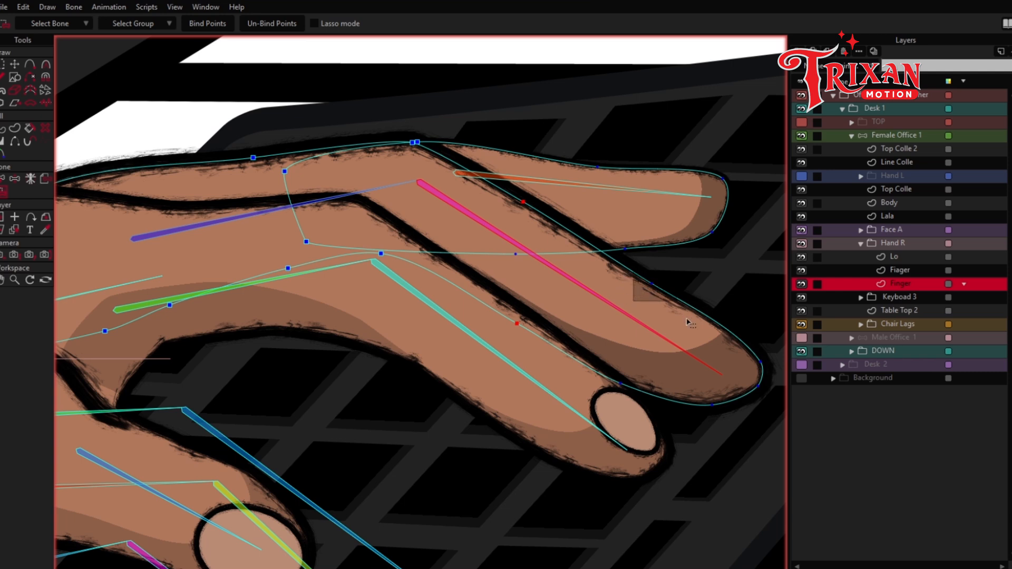
pyautogui.moveTo(574, 353); pyautogui.dragTo(661, 407)
pyautogui.moveTo(675, 308); pyautogui.dragTo(798, 469)
pyautogui.click(206, 25)
# - Bind the Finger layer's rear finger points to the rear finger bone
pyautogui.click(3, 178)
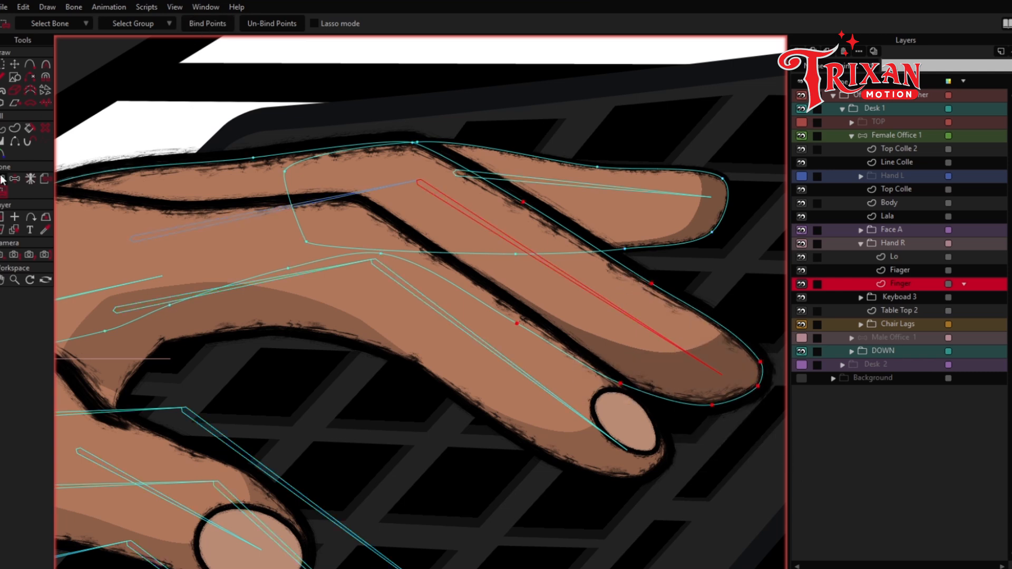
pyautogui.click(3, 192)
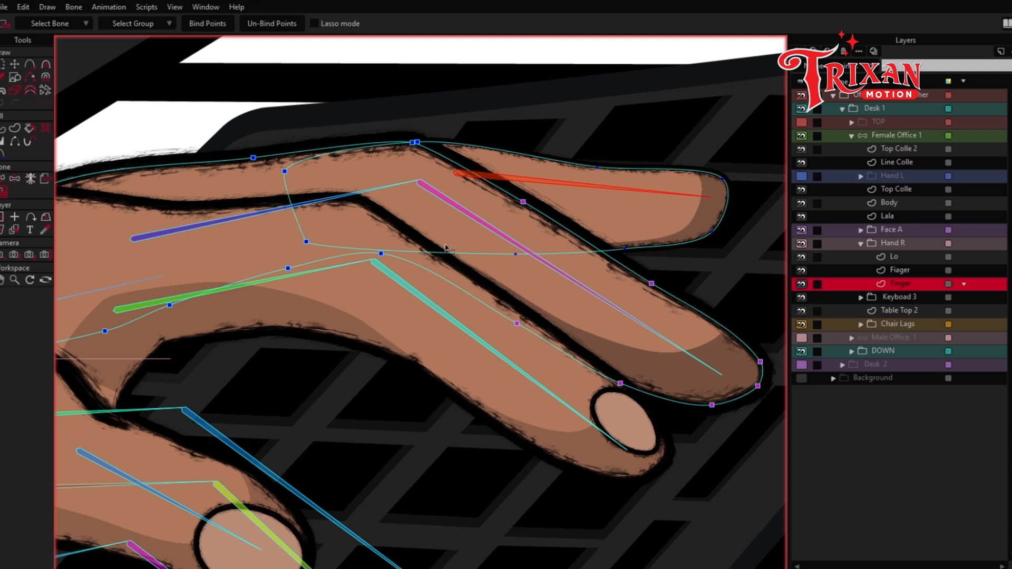
pyautogui.moveTo(468, 235); pyautogui.dragTo(551, 270)
pyautogui.moveTo(572, 139); pyautogui.dragTo(652, 256)
pyautogui.moveTo(651, 145); pyautogui.dragTo(760, 255)
pyautogui.click(203, 26)
# - Test the right hand's finger and thumb bones by bending them with Manipulate Bones, undoing one of the bends
pyautogui.click(12, 179)
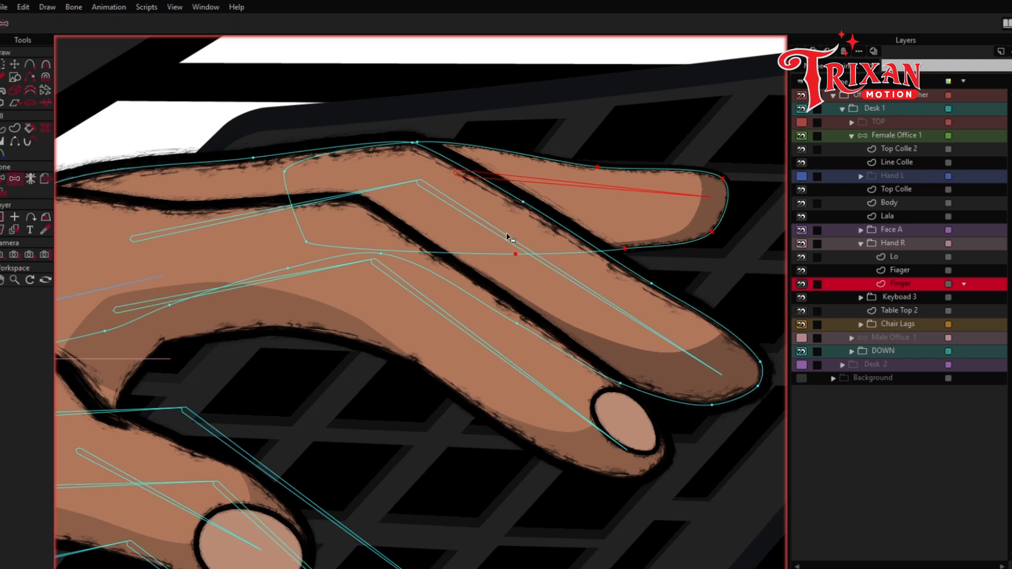
pyautogui.moveTo(660, 196); pyautogui.dragTo(567, 270)
pyautogui.scroll(-3, 531, 254)
pyautogui.moveTo(536, 318); pyautogui.dragTo(529, 325)
pyautogui.moveTo(372, 394); pyautogui.dragTo(360, 368)
pyautogui.hotkey('ctrl', 'z')
pyautogui.moveTo(501, 292); pyautogui.dragTo(559, 299)
pyautogui.moveTo(579, 234); pyautogui.dragTo(573, 230)
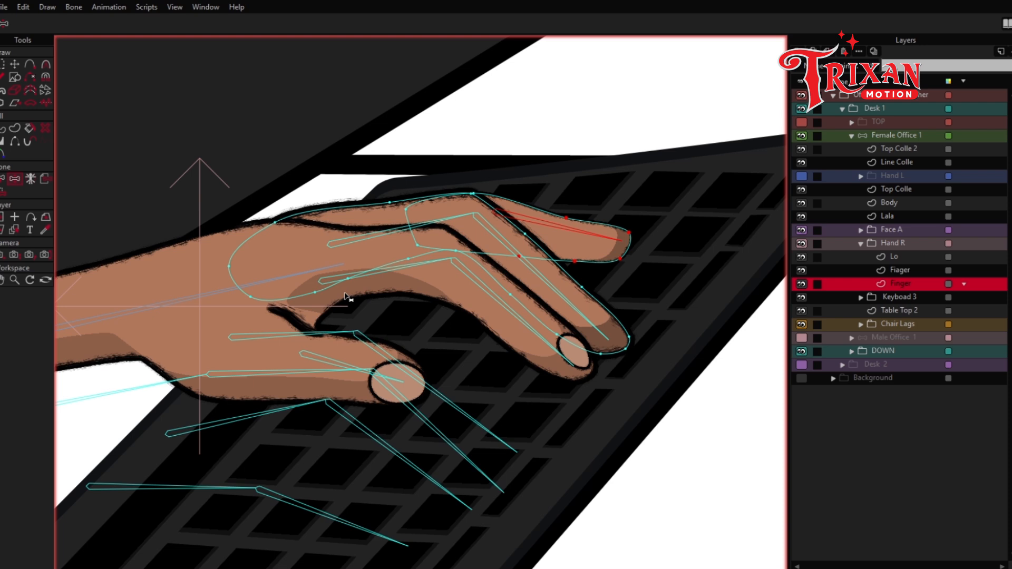
# - Make the Finger layer's upper back-of-hand point a peak with curvature 0 and move it slightly down inside the hand
pyautogui.scroll(3, 321, 236)
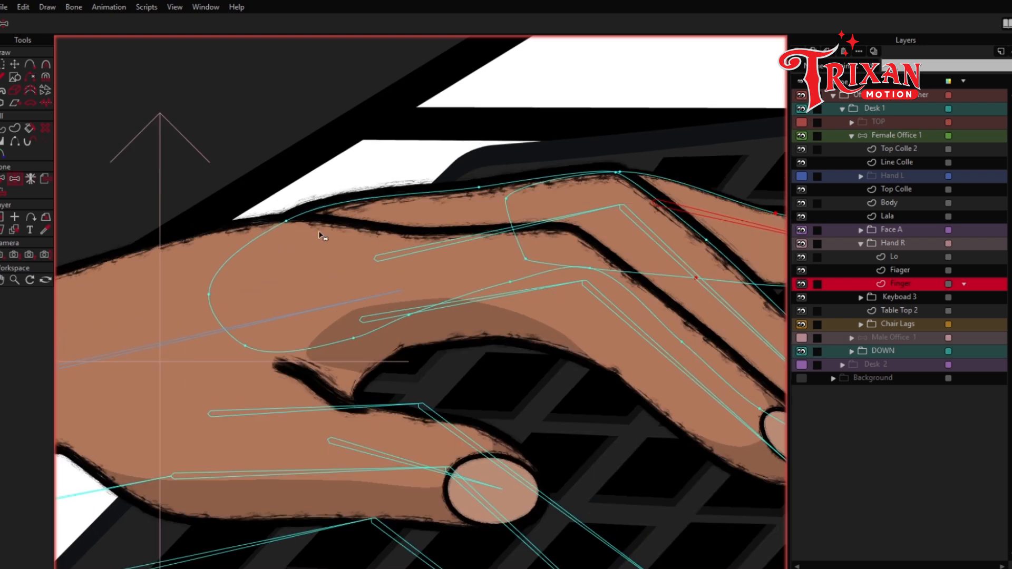
pyautogui.click(45, 65)
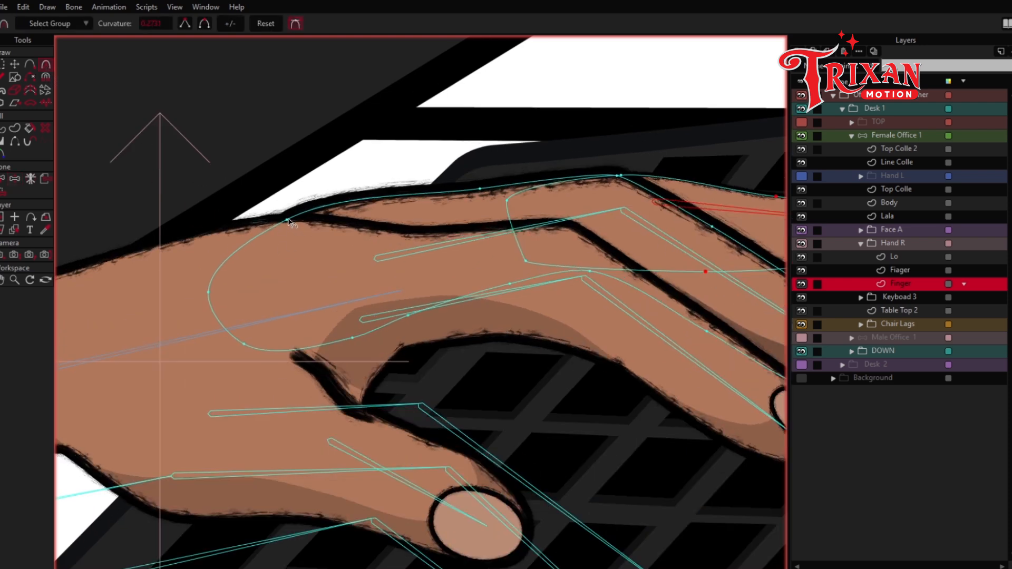
pyautogui.press('Return')
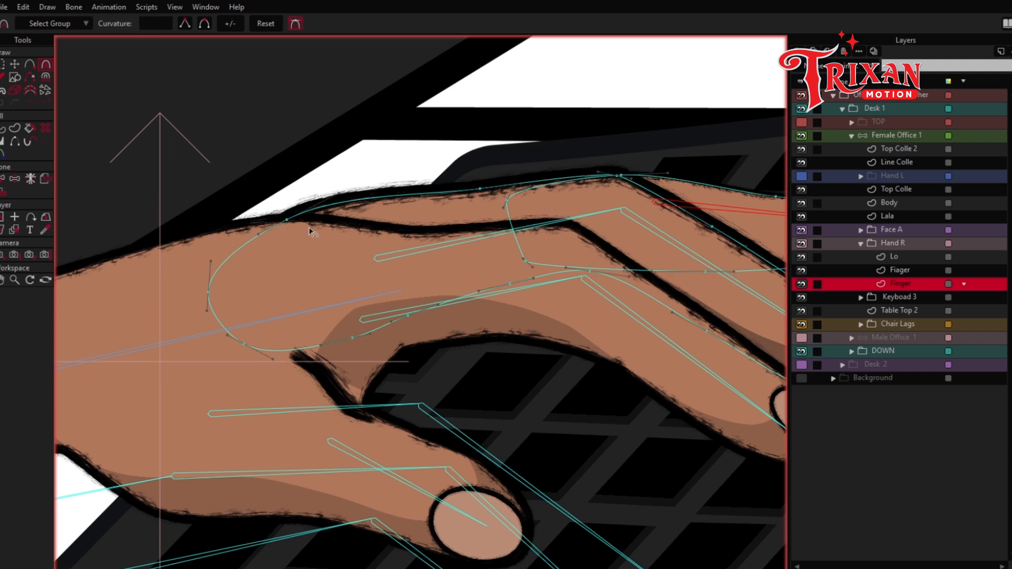
pyautogui.moveTo(336, 196); pyautogui.dragTo(357, 223)
pyautogui.moveTo(284, 218); pyautogui.dragTo(181, 235)
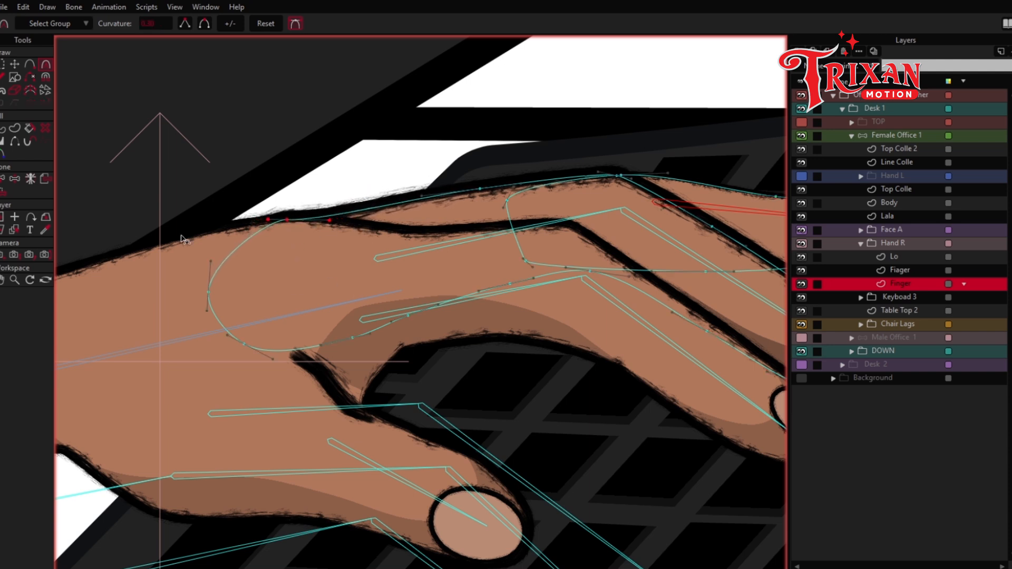
pyautogui.click(186, 27)
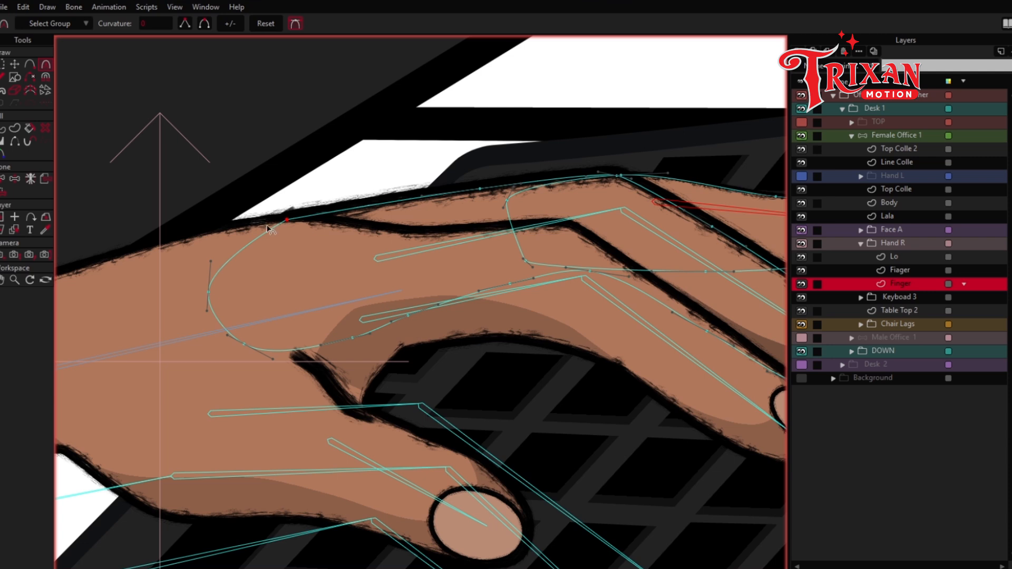
pyautogui.press('t')
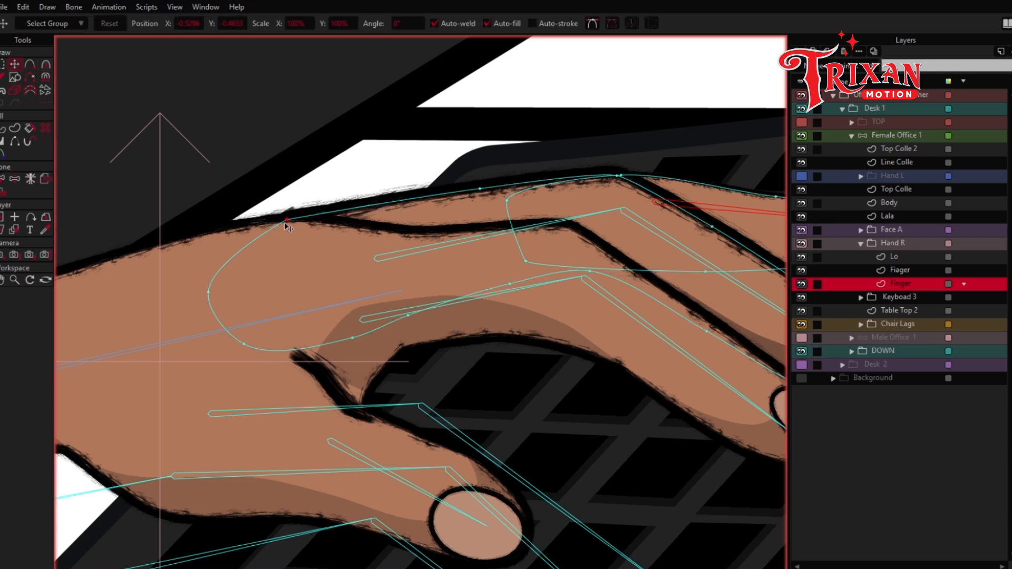
pyautogui.moveTo(287, 227); pyautogui.dragTo(284, 238)
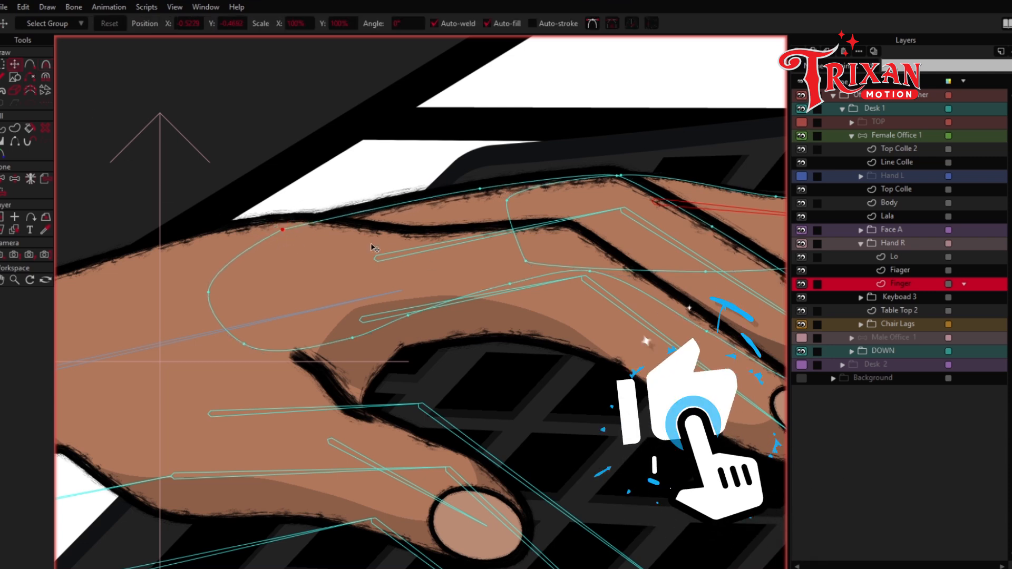
# - Test the middle and index fingertip bones and the spine bone with Manipulate Bones to check the bound points
pyautogui.scroll(-3, 363, 237)
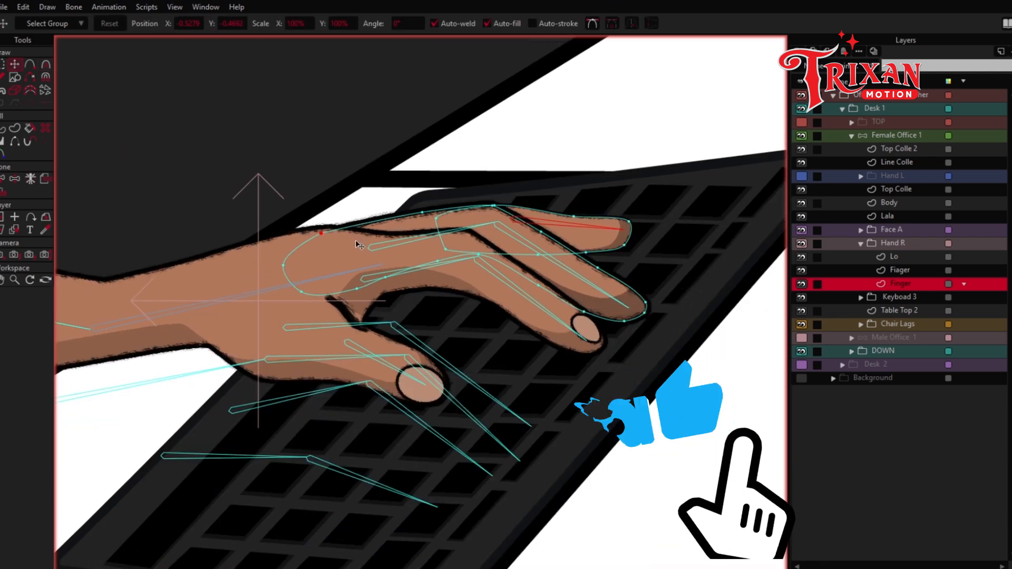
pyautogui.click(14, 179)
pyautogui.click(573, 258)
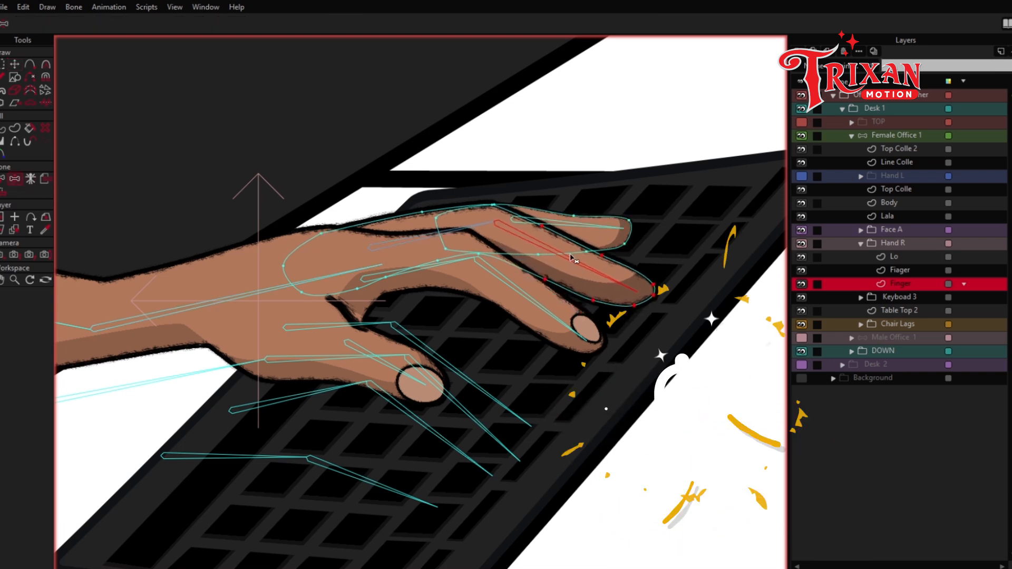
pyautogui.moveTo(574, 259); pyautogui.dragTo(539, 310)
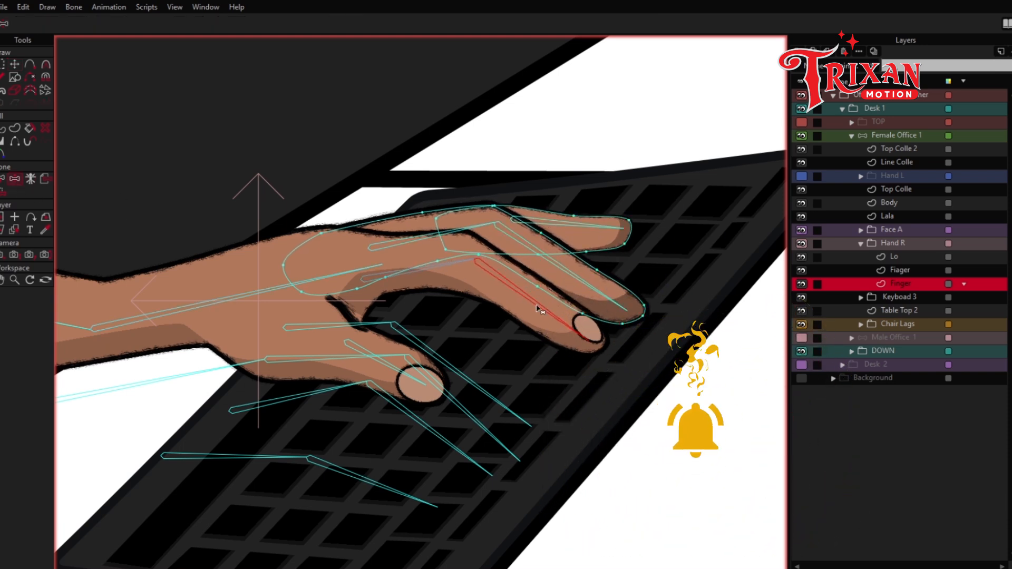
pyautogui.scroll(-3, 307, 273)
pyautogui.moveTo(225, 248); pyautogui.dragTo(465, 242)
pyautogui.moveTo(484, 285); pyautogui.dragTo(399, 262)
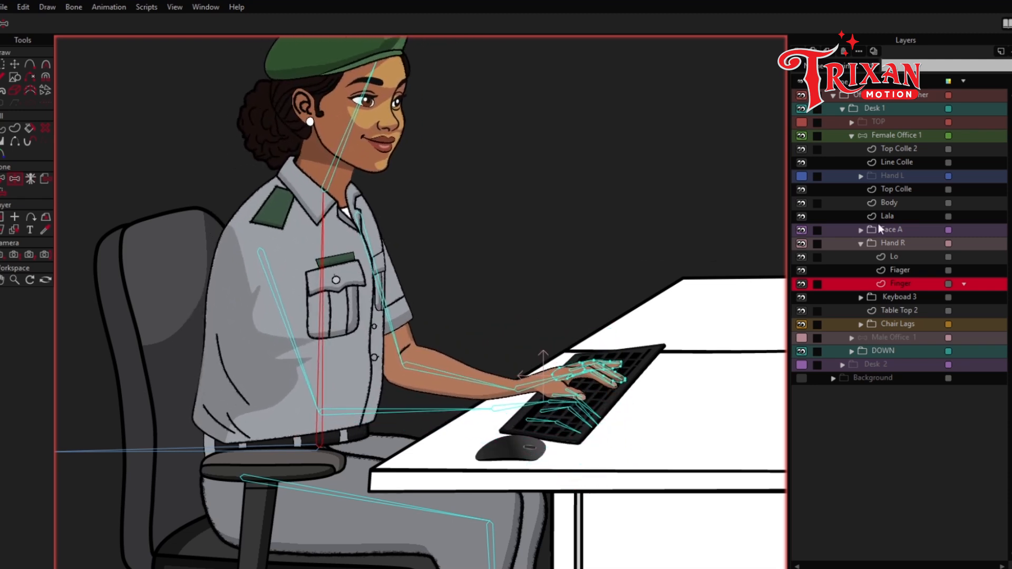
# - Bind the lowest point of the shirt's front line on the Top Colle layer to bone B1
pyautogui.click(884, 214)
pyautogui.click(886, 191)
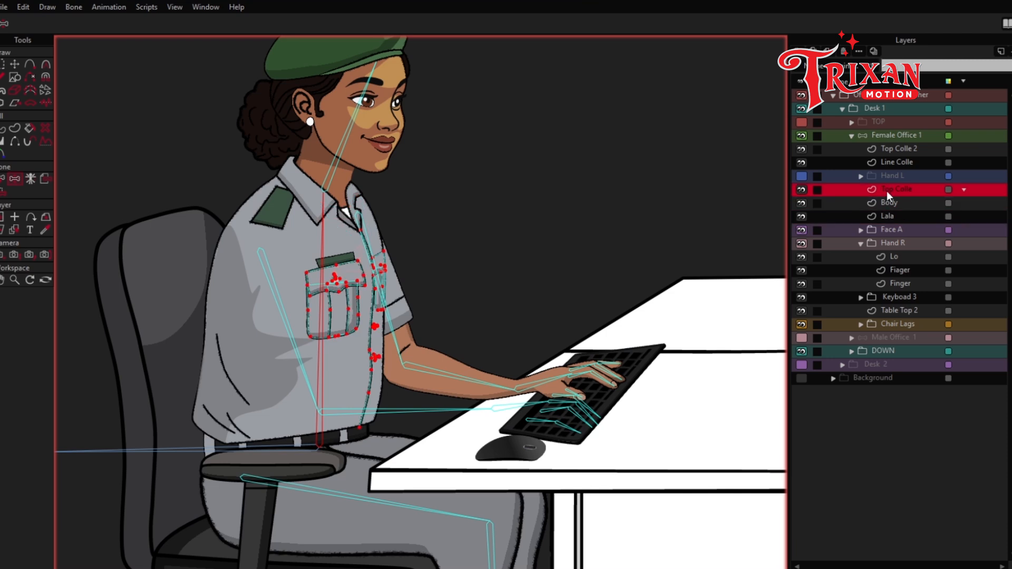
pyautogui.scroll(5, 445, 412)
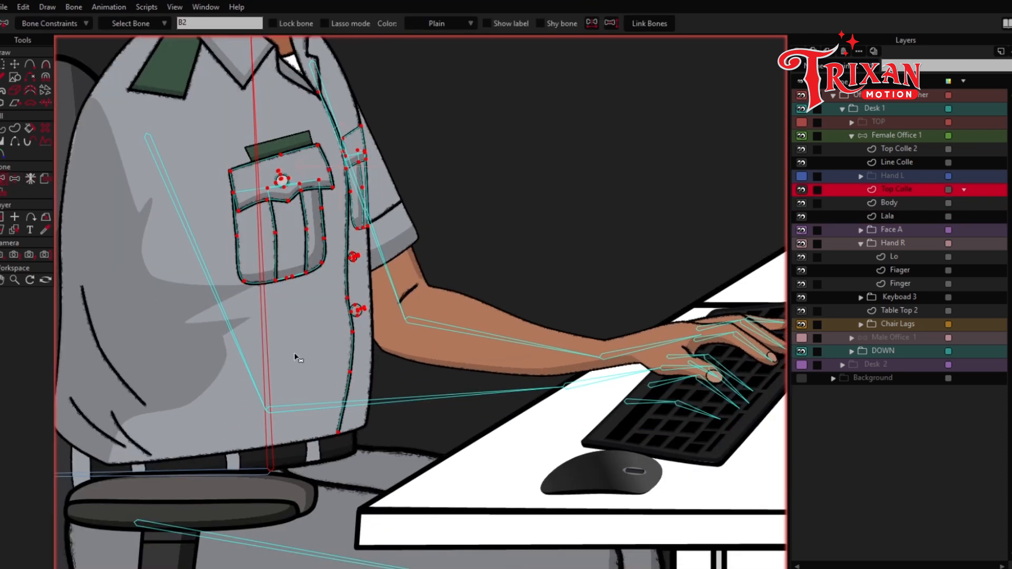
pyautogui.moveTo(210, 389); pyautogui.dragTo(281, 271)
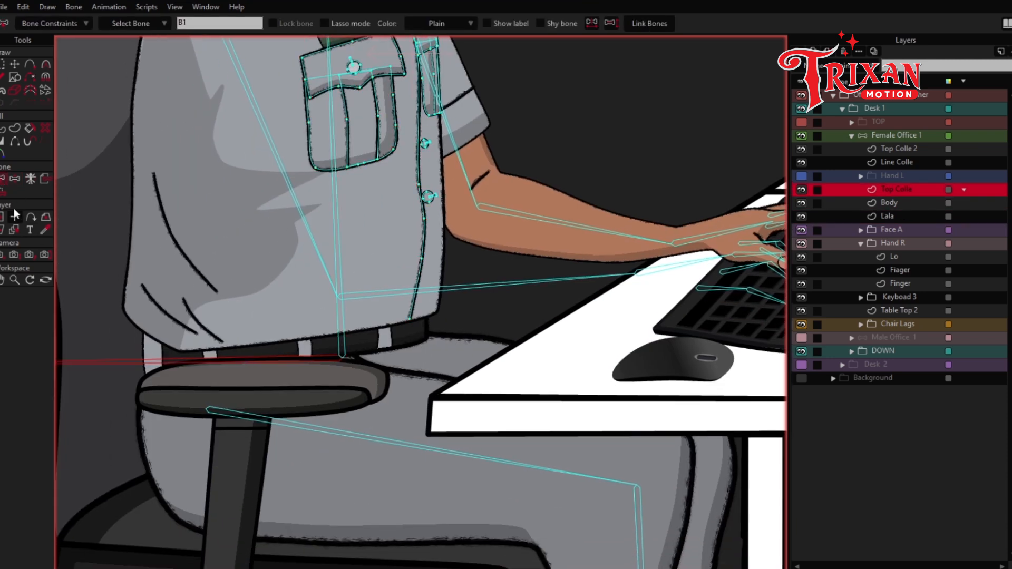
pyautogui.press('i')
pyautogui.moveTo(445, 302); pyautogui.dragTo(364, 349)
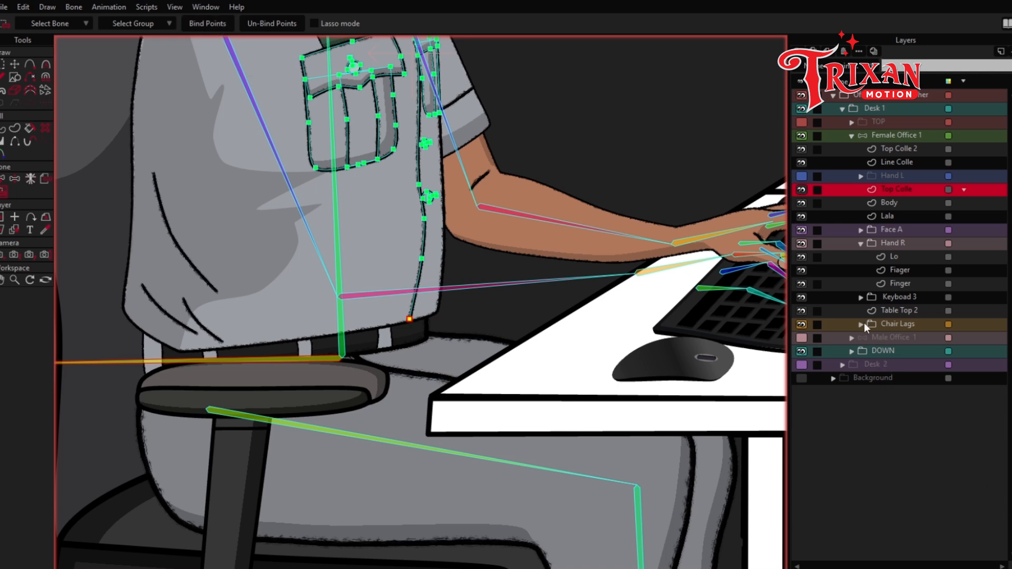
pyautogui.scroll(-5, 445, 299)
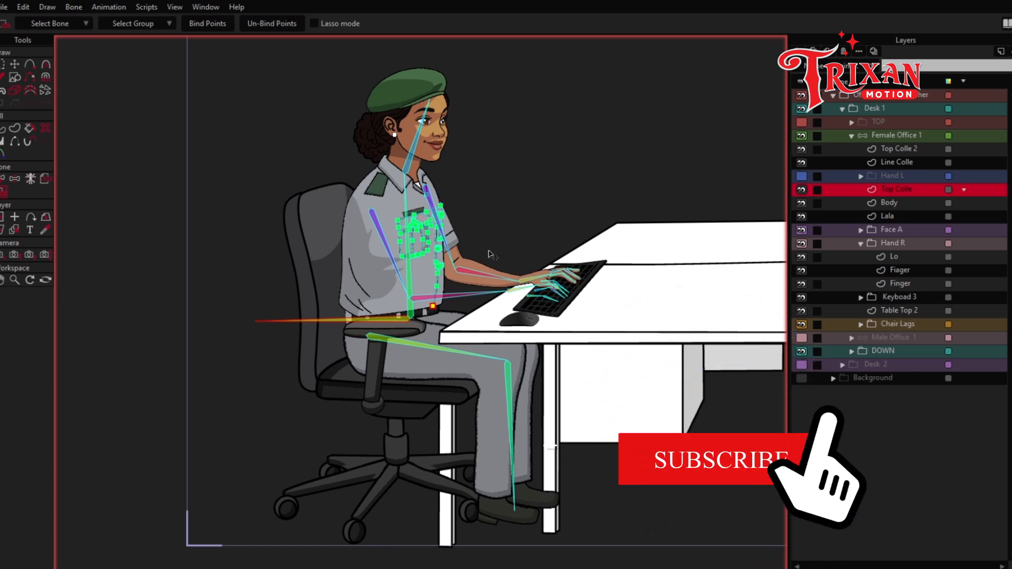
# - Select the Female Office 1 bone layer and make the Hand L group visible again
pyautogui.click(860, 138)
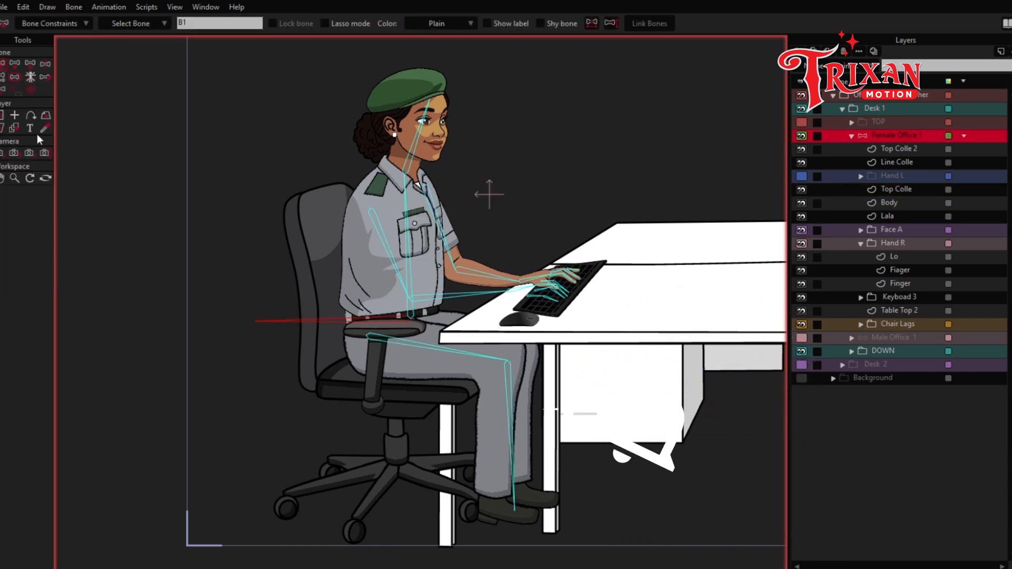
pyautogui.click(45, 63)
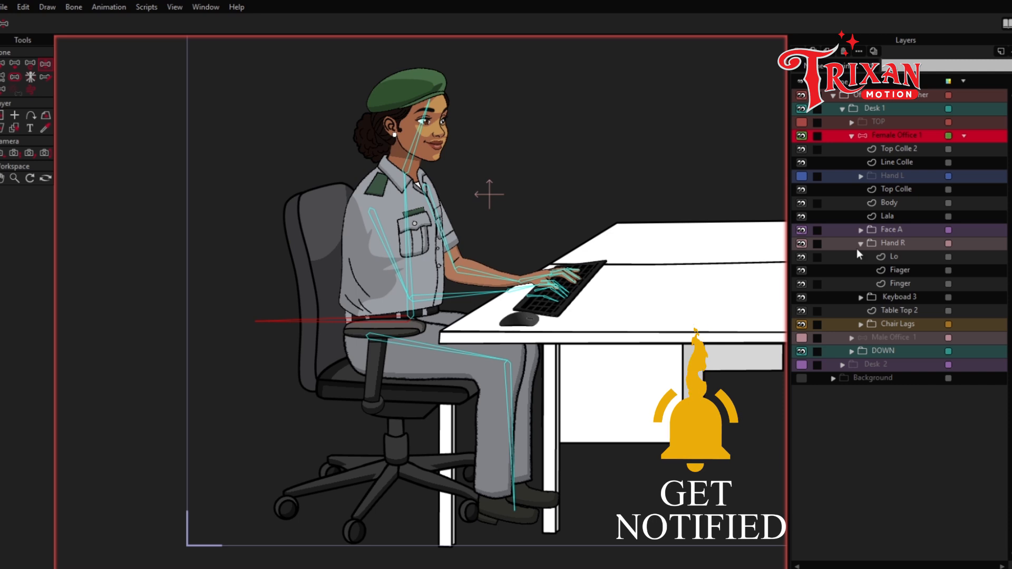
pyautogui.click(801, 176)
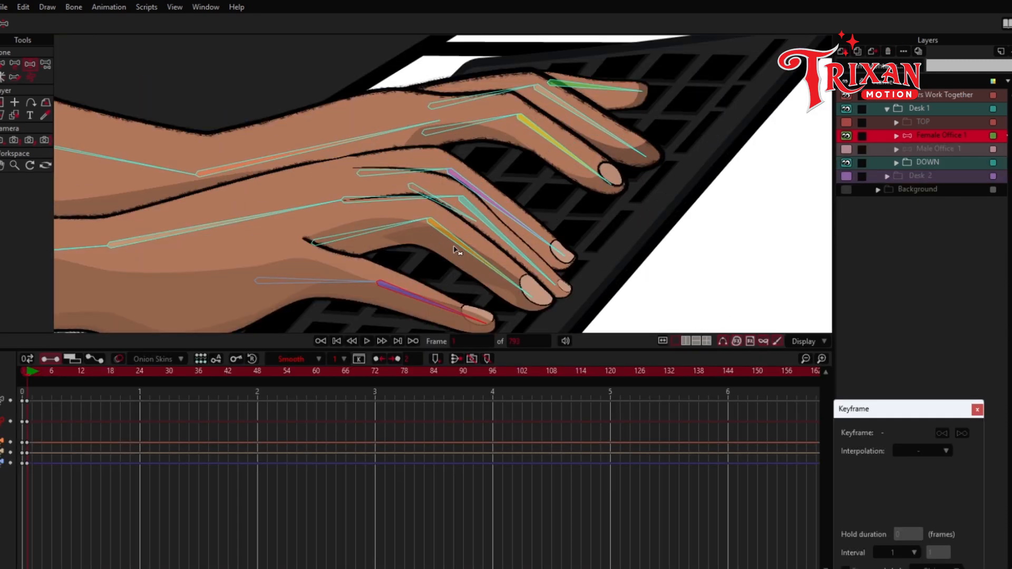
# - Key the Hand L index, middle and rear finger bones at frame 1 in their rest pose
pyautogui.click(459, 245)
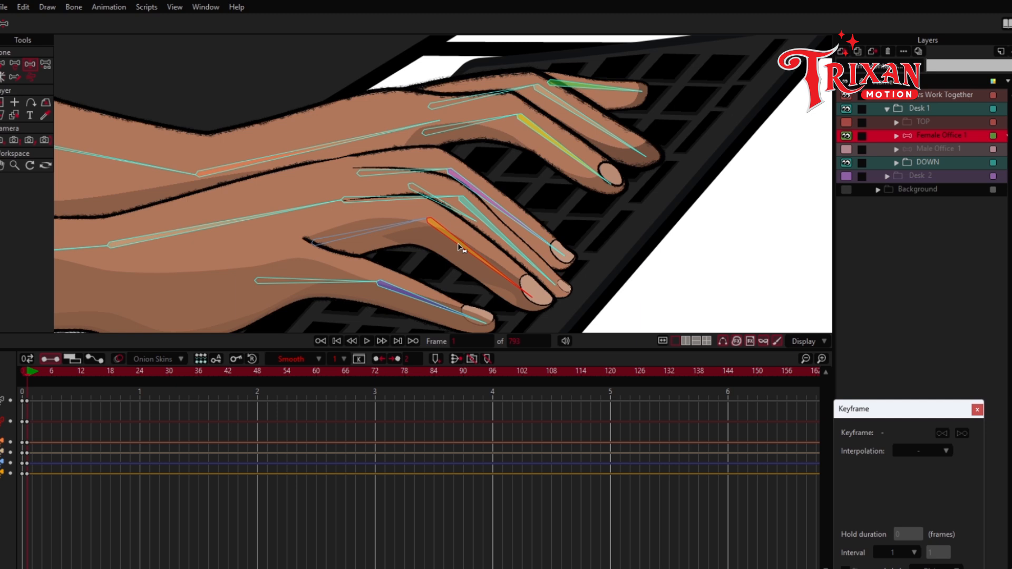
pyautogui.click(501, 236)
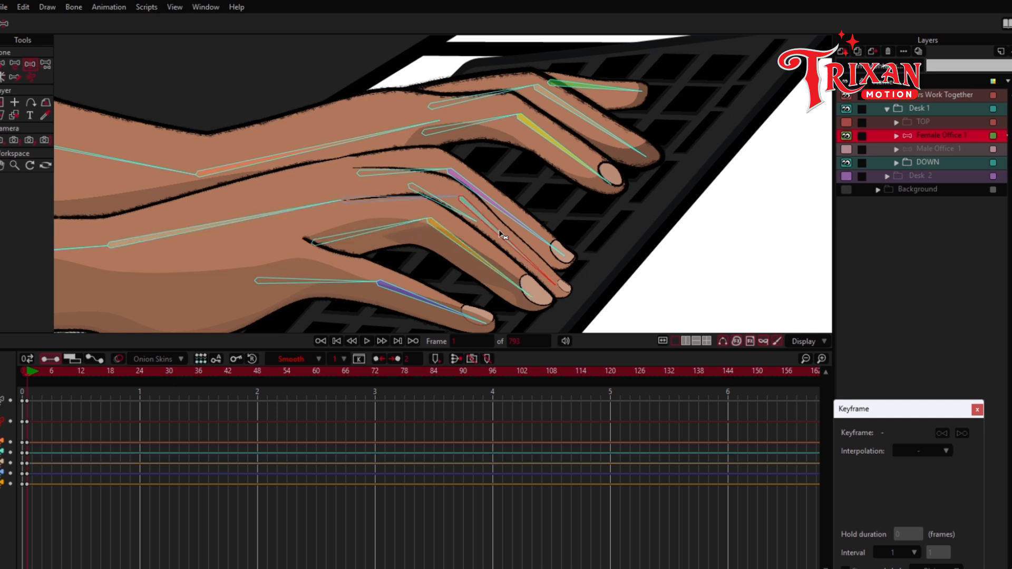
pyautogui.click(419, 174)
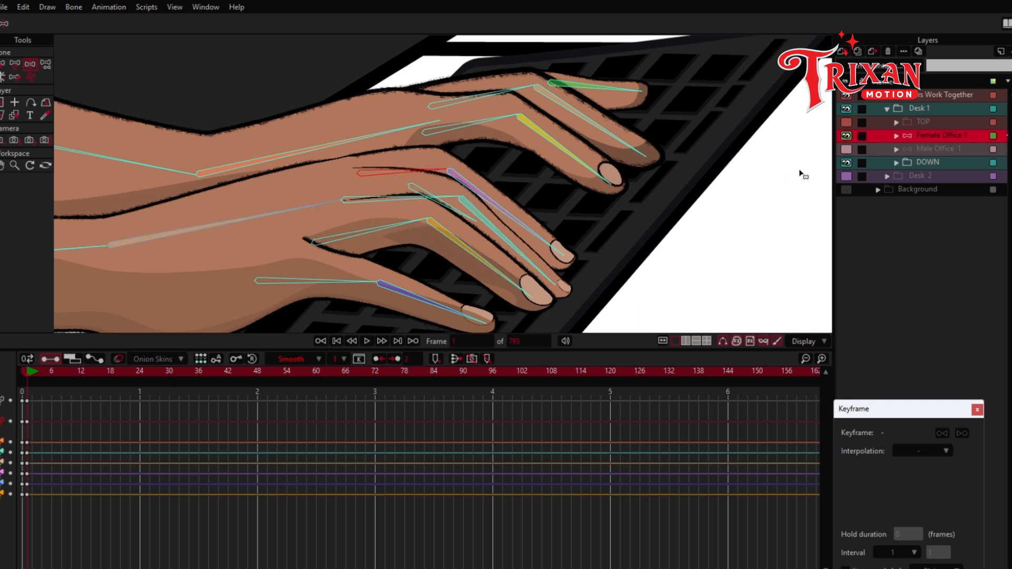
# - Expand the Female Office 1 layer and hide its Hand R group to isolate the front hand
pyautogui.click(896, 136)
pyautogui.scroll(-5, 496, 193)
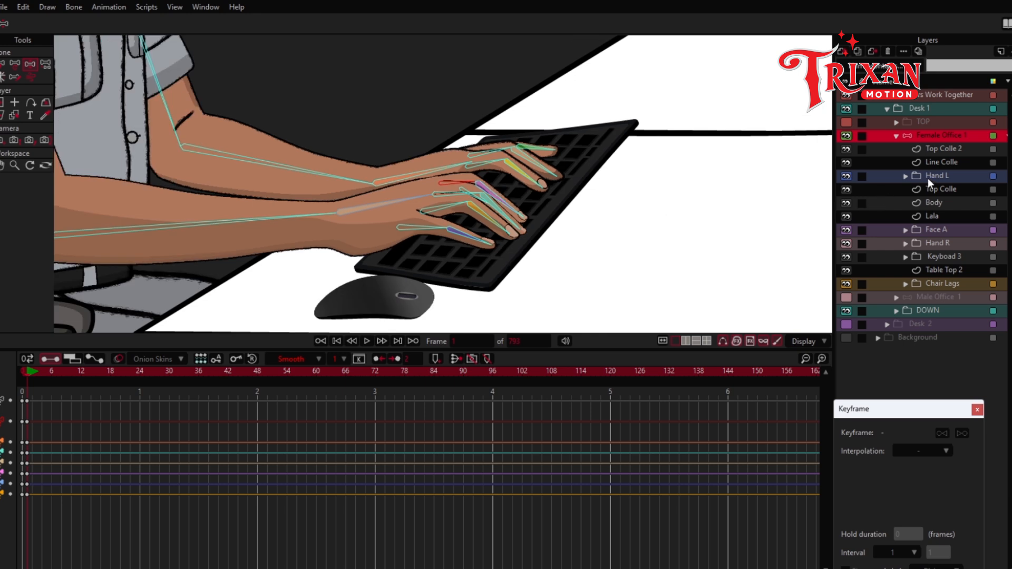
pyautogui.click(846, 243)
pyautogui.scroll(3, 419, 248)
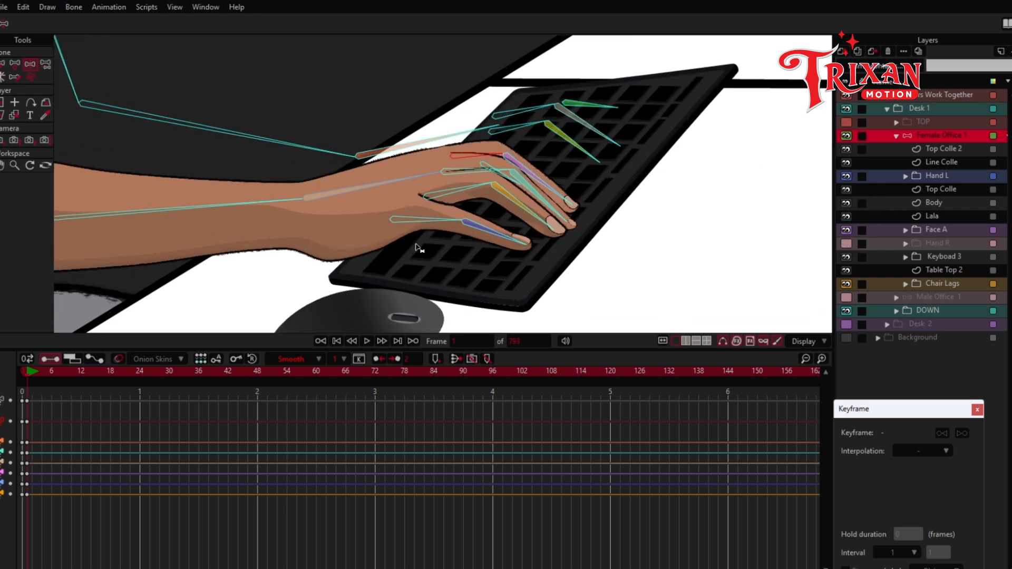
pyautogui.moveTo(419, 248); pyautogui.dragTo(446, 206)
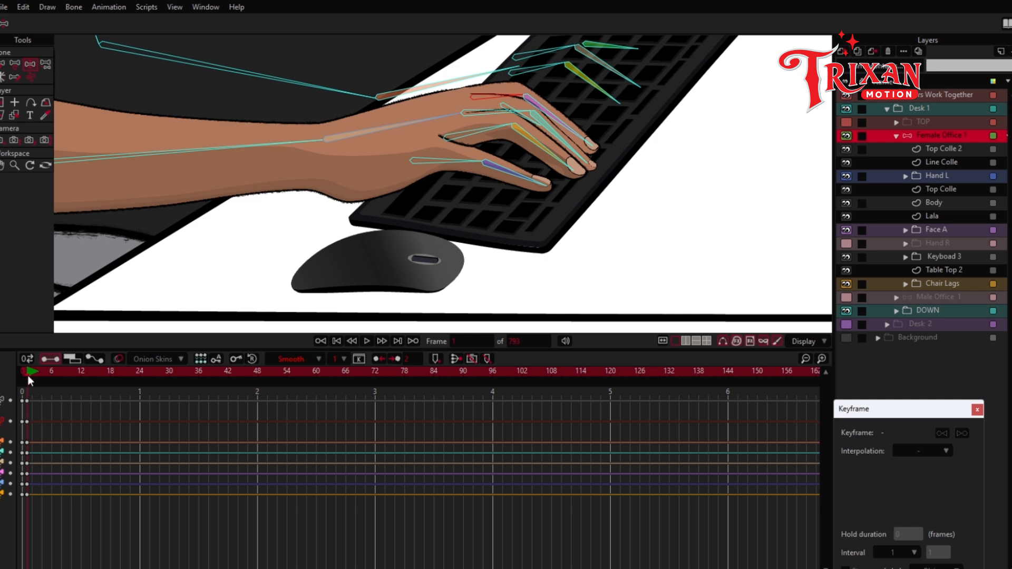
# - Key the forearm, hip, spine and head bones at frame 1 in their rest pose
pyautogui.click(273, 141)
pyautogui.click(298, 86)
pyautogui.scroll(-8, 288, 150)
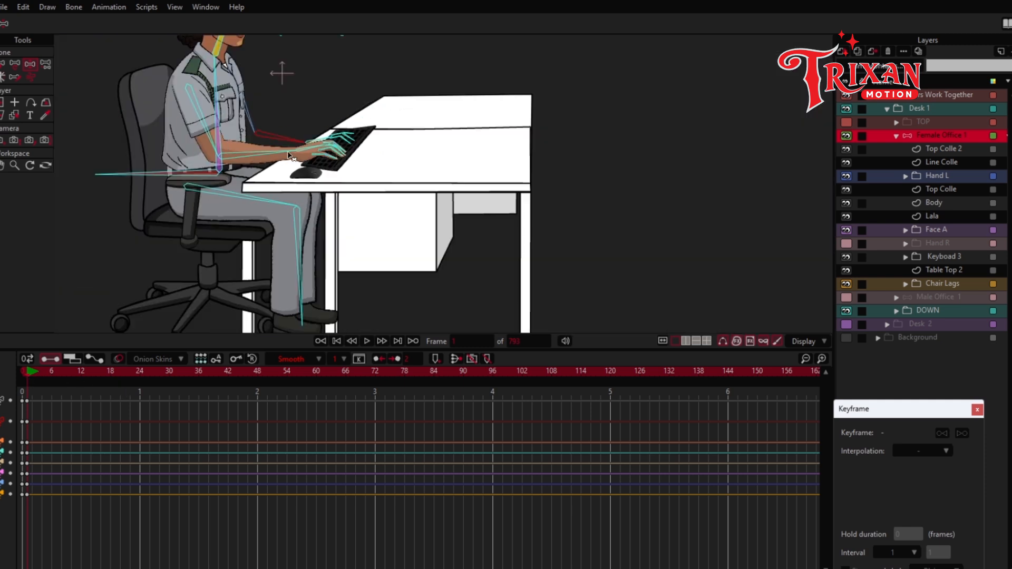
pyautogui.scroll(5, 291, 195)
pyautogui.click(273, 246)
pyautogui.click(349, 146)
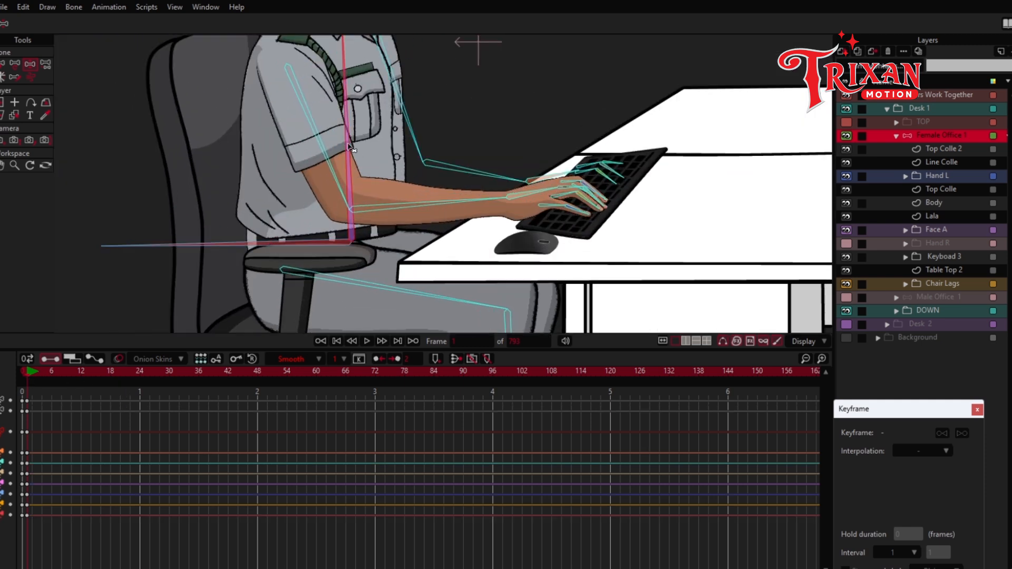
pyautogui.moveTo(349, 145); pyautogui.dragTo(346, 273)
pyautogui.click(359, 83)
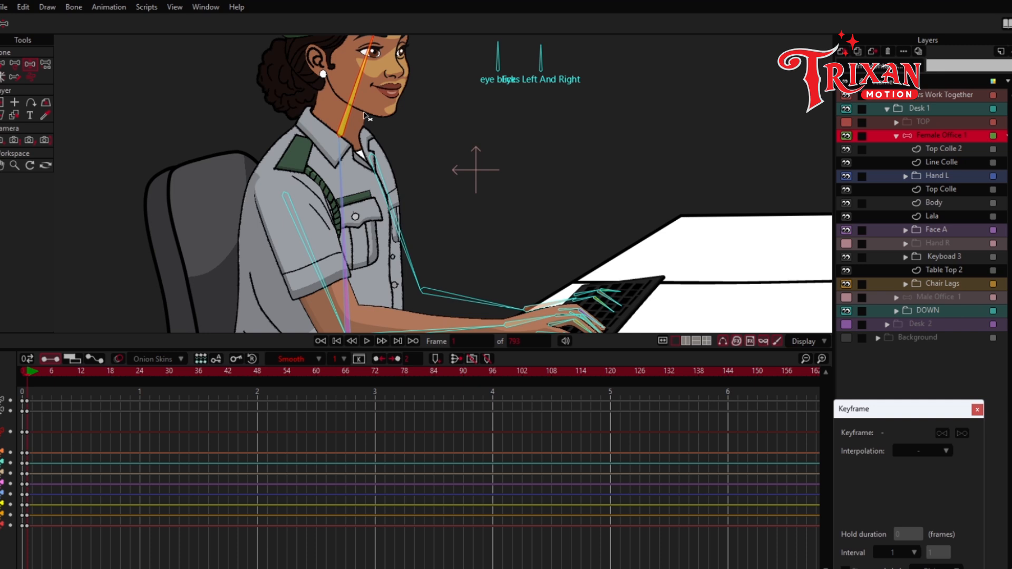
# - Go over the front hand's palm and finger bones at frame 1 so each has its starting pose keyed
pyautogui.scroll(3, 431, 200)
pyautogui.moveTo(489, 231); pyautogui.dragTo(377, 66)
pyautogui.scroll(6, 526, 177)
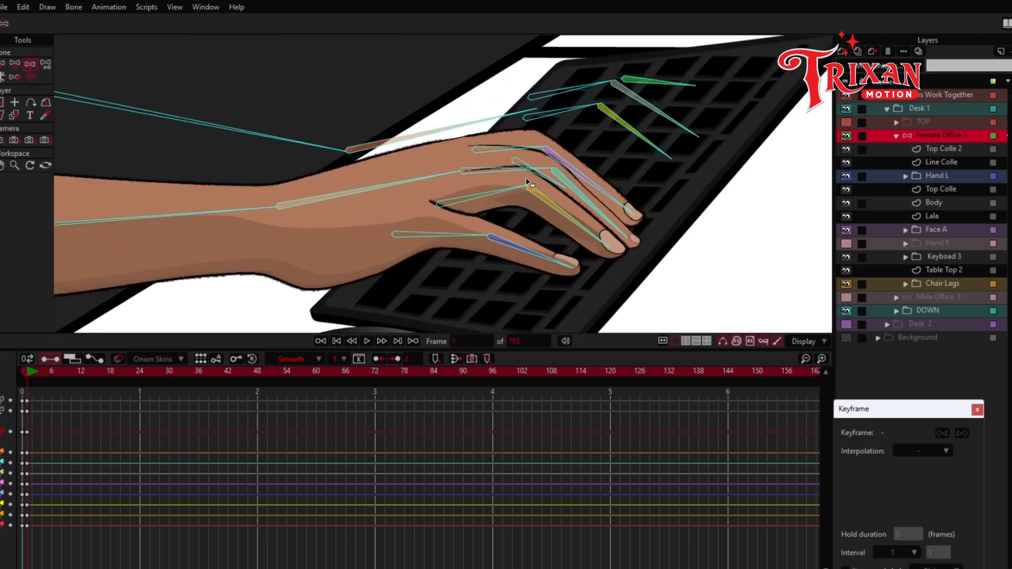
pyautogui.click(391, 185)
pyautogui.click(493, 192)
pyautogui.click(547, 201)
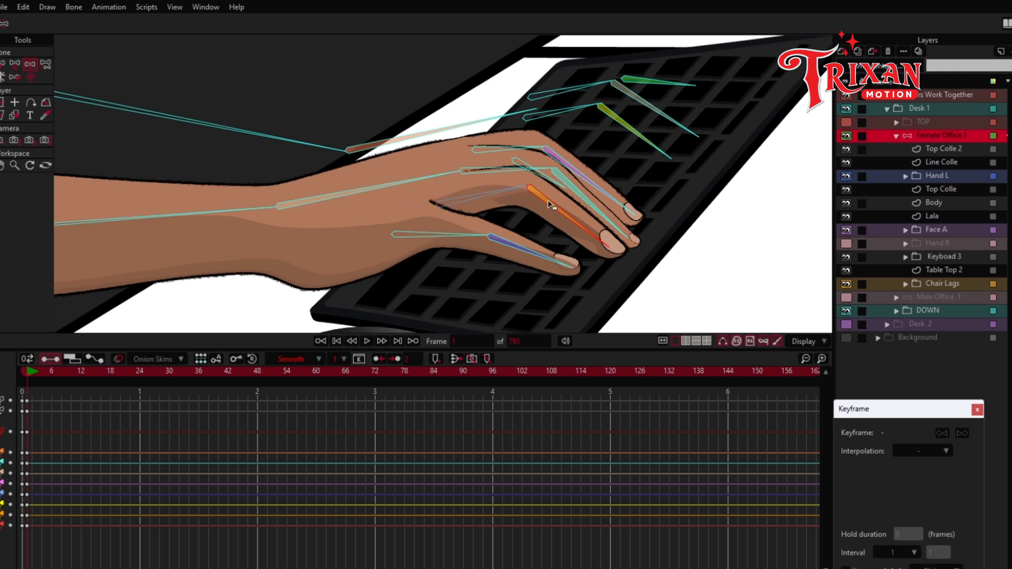
pyautogui.click(507, 165)
pyautogui.click(506, 149)
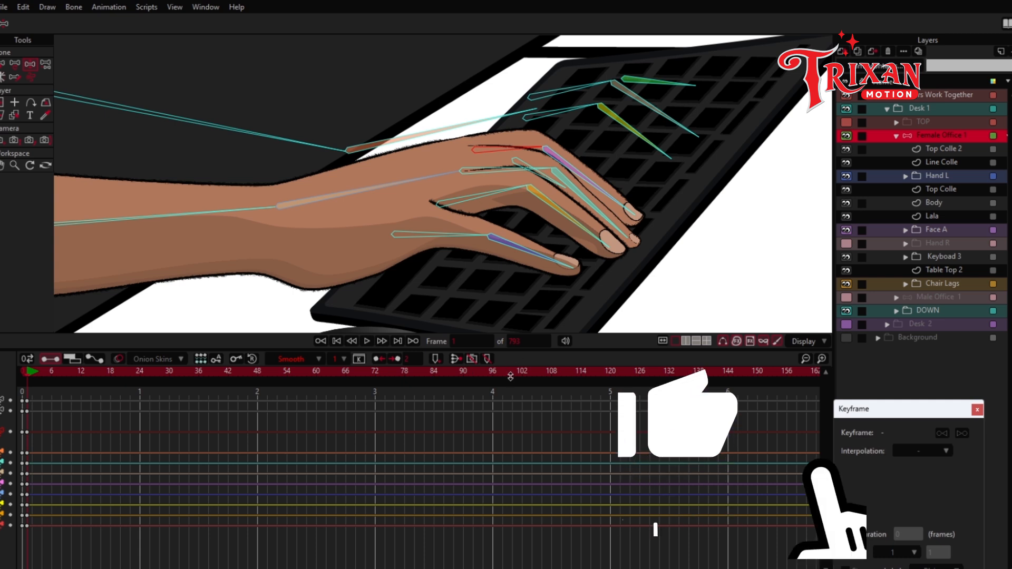
# - At frame 12, rotate the front hand upward with its hand bone and bend the index fingertip down
pyautogui.moveTo(510, 350); pyautogui.dragTo(510, 414)
pyautogui.scroll(-2, 398, 260)
pyautogui.scroll(1, 396, 259)
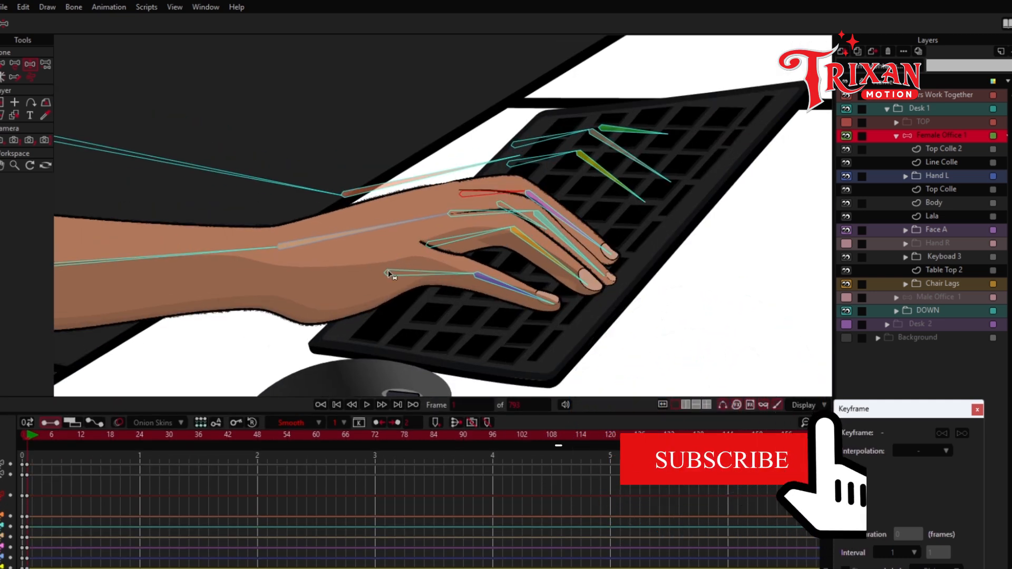
pyautogui.moveTo(507, 393); pyautogui.dragTo(507, 371)
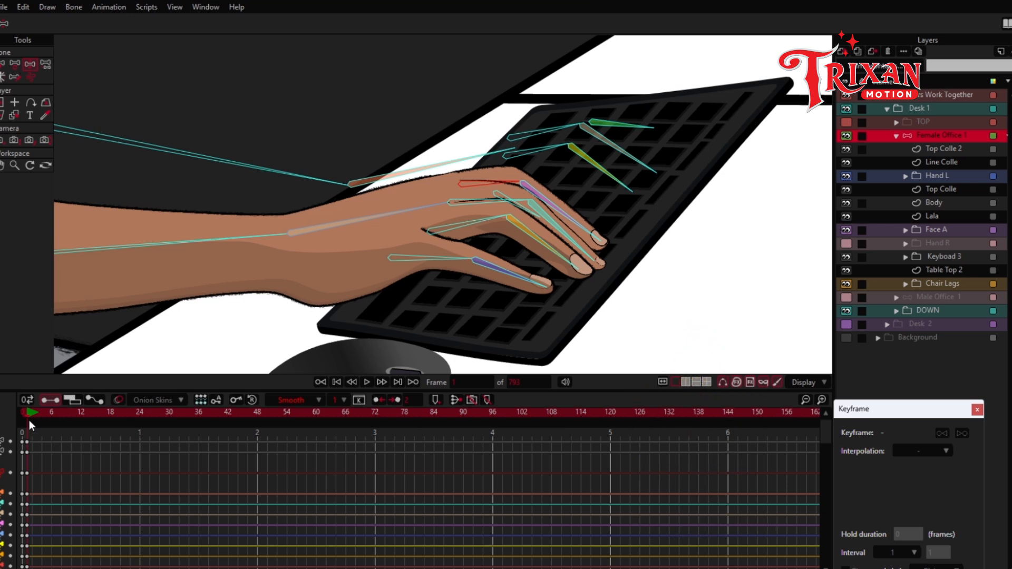
pyautogui.moveTo(27, 416); pyautogui.dragTo(80, 423)
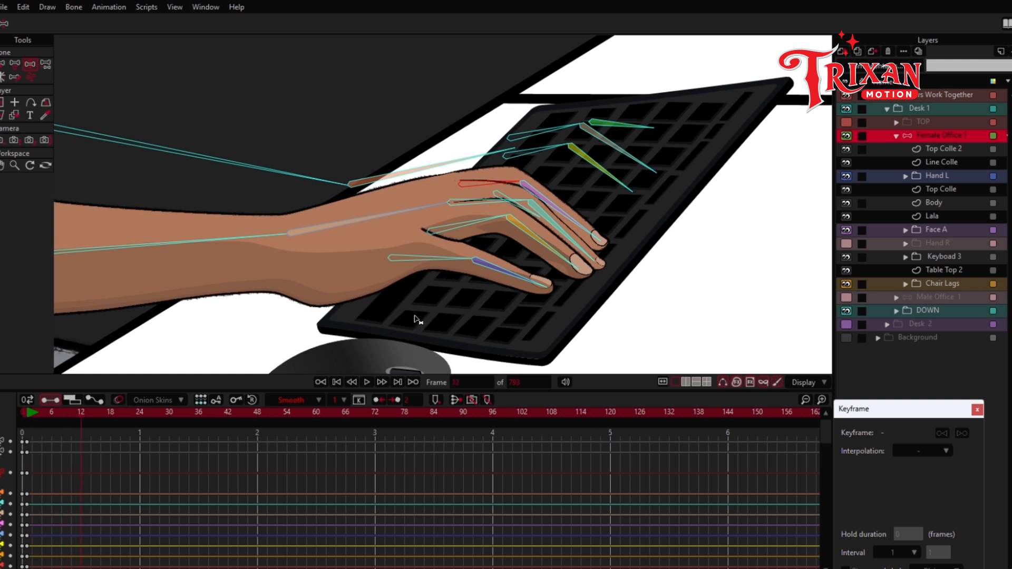
pyautogui.moveTo(399, 220); pyautogui.dragTo(444, 168)
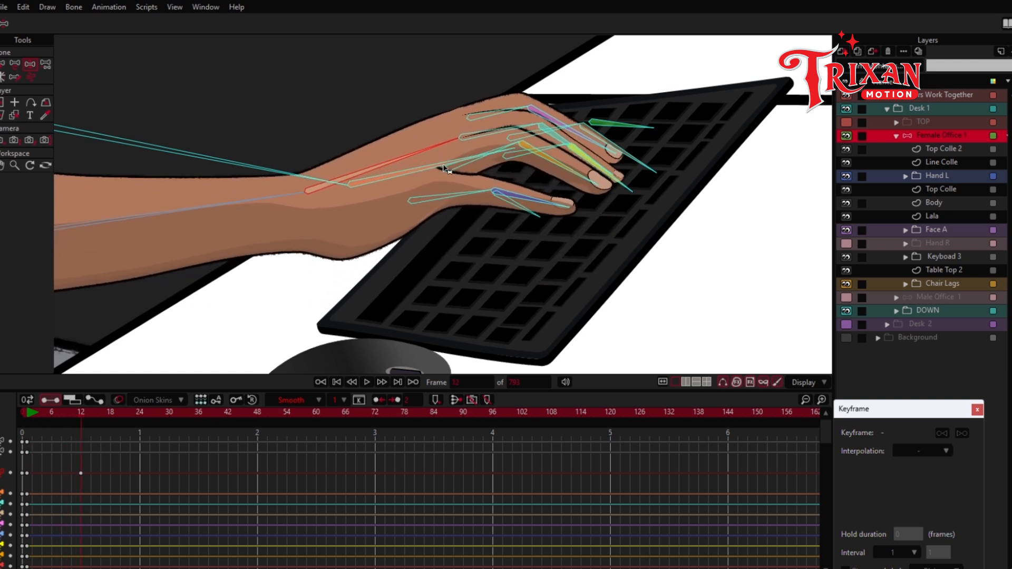
pyautogui.moveTo(587, 182); pyautogui.dragTo(570, 200)
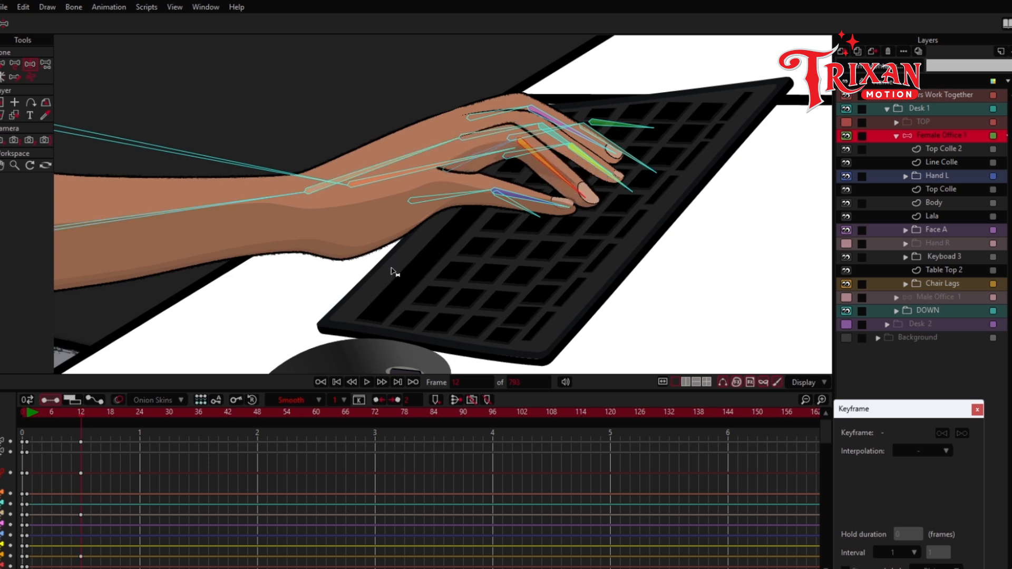
# - At frame 6, raise the front hand's index and middle fingers above the keys
pyautogui.moveTo(34, 415); pyautogui.dragTo(53, 413)
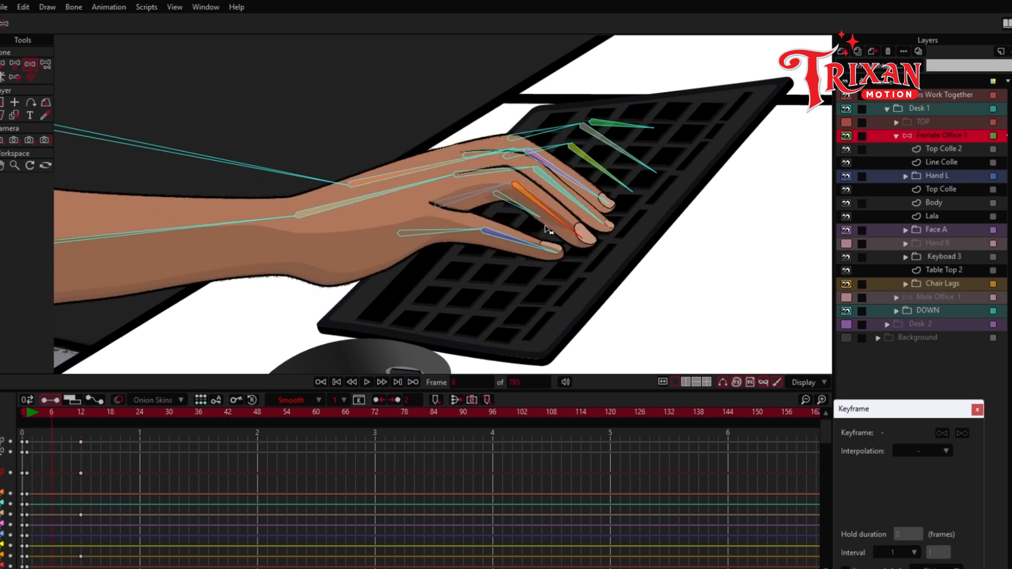
pyautogui.moveTo(546, 228); pyautogui.dragTo(565, 178)
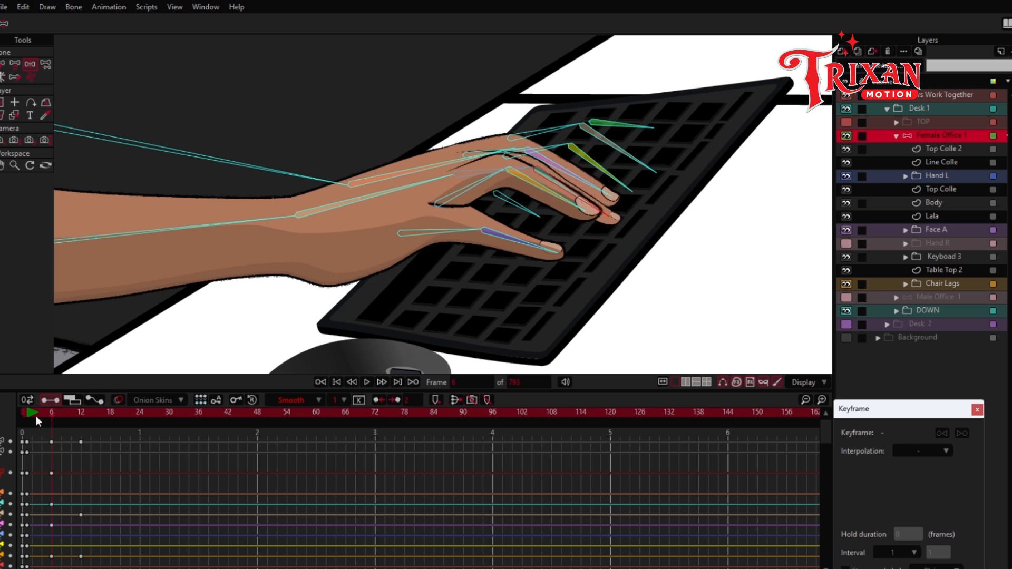
pyautogui.moveTo(36, 415)
pyautogui.mouseDown()
pyautogui.moveTo(71, 412)
pyautogui.moveTo(25, 413)
pyautogui.moveTo(74, 408)
pyautogui.moveTo(53, 410)
pyautogui.mouseUp()
pyautogui.moveTo(537, 190); pyautogui.dragTo(533, 180)
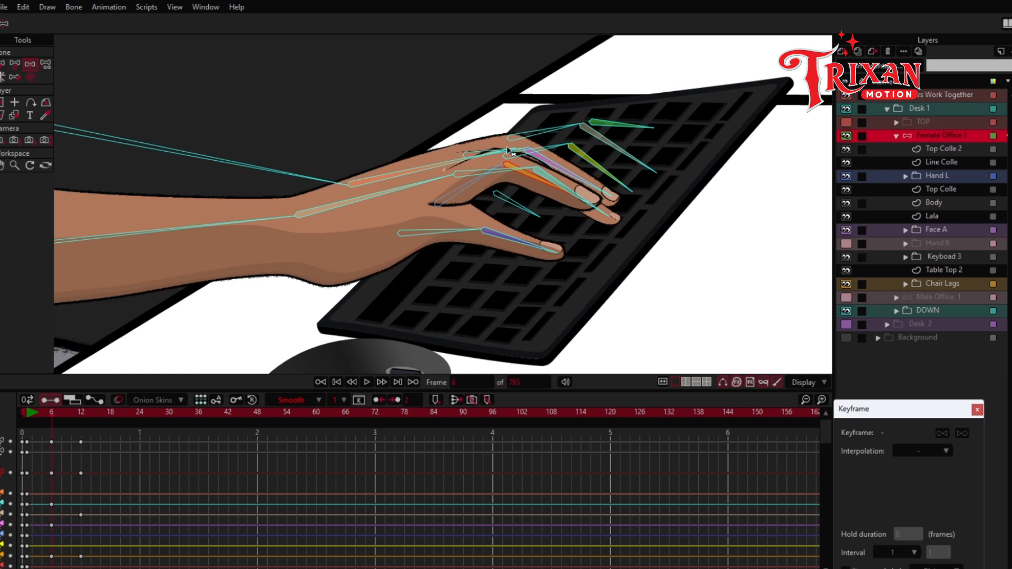
# - Move the index fingertip bone's keyframe from frame 12 to frame 18 and play the motion
pyautogui.click(33, 416)
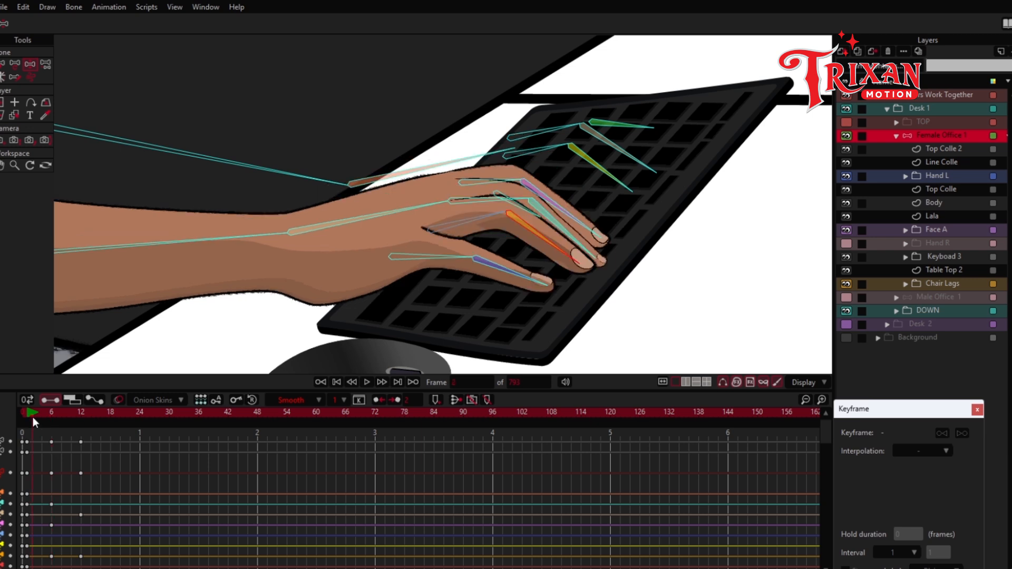
pyautogui.moveTo(32, 417); pyautogui.dragTo(79, 413)
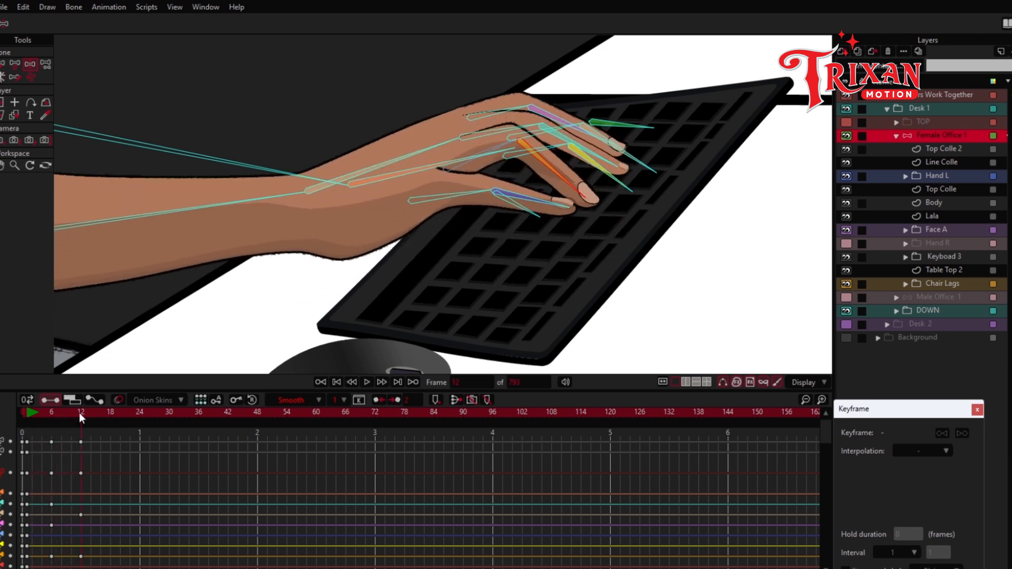
pyautogui.moveTo(81, 473); pyautogui.dragTo(111, 473)
pyautogui.click(30, 413)
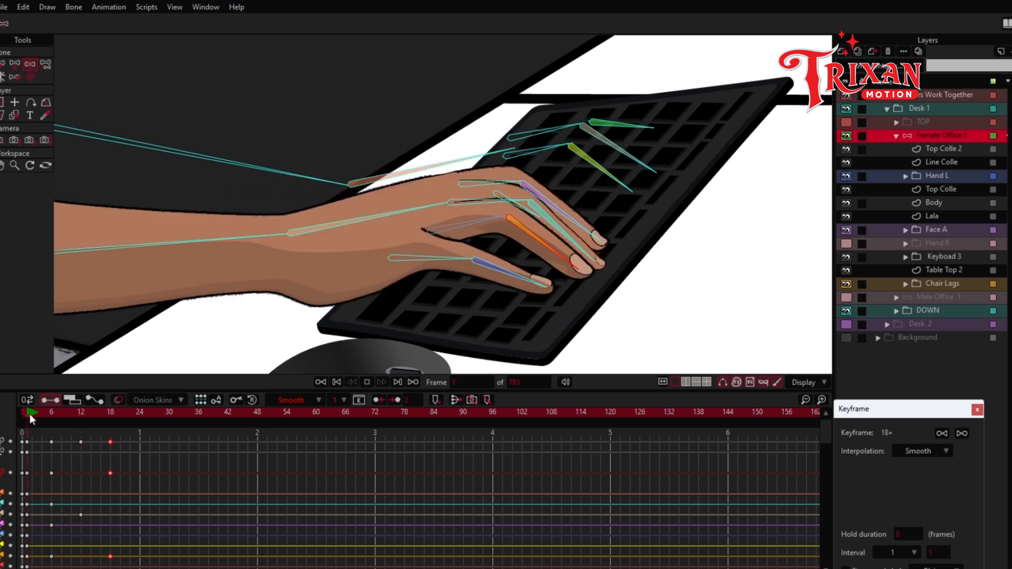
# - At frame 12, bend the front hand's thumb bone slightly down and play the motion
pyautogui.moveTo(30, 413); pyautogui.dragTo(81, 417)
pyautogui.moveTo(556, 205); pyautogui.dragTo(552, 218)
pyautogui.click(29, 416)
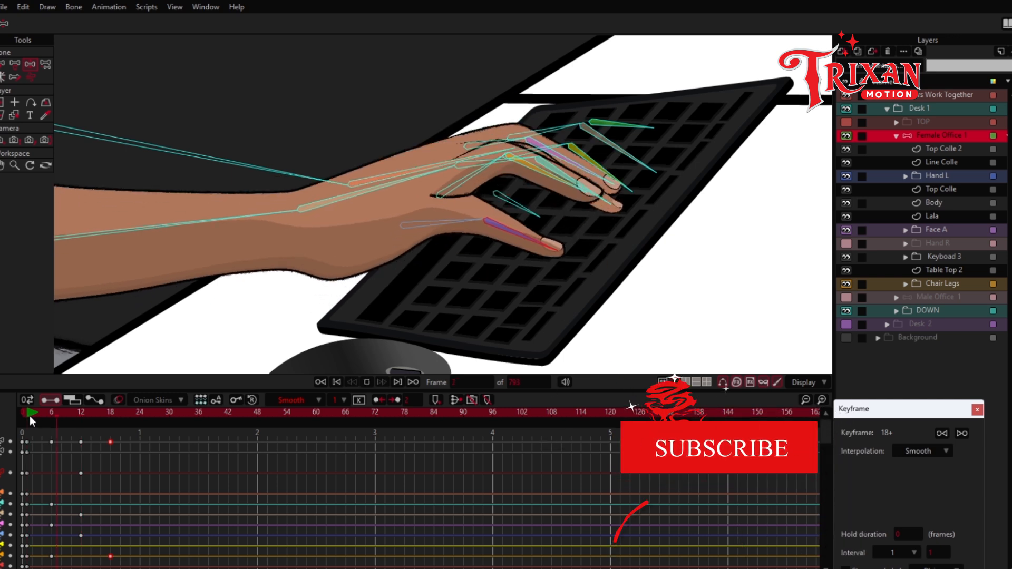
# - Key the front hand's hand, forearm, thumb and finger bones at frame 18 in their current pose
pyautogui.moveTo(29, 416); pyautogui.dragTo(109, 413)
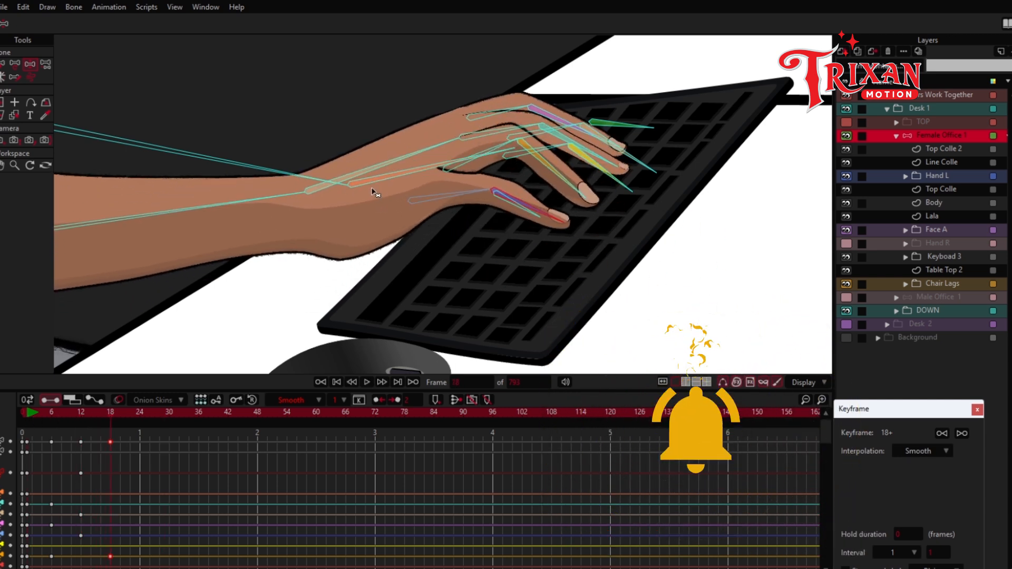
pyautogui.click(381, 164)
pyautogui.click(283, 194)
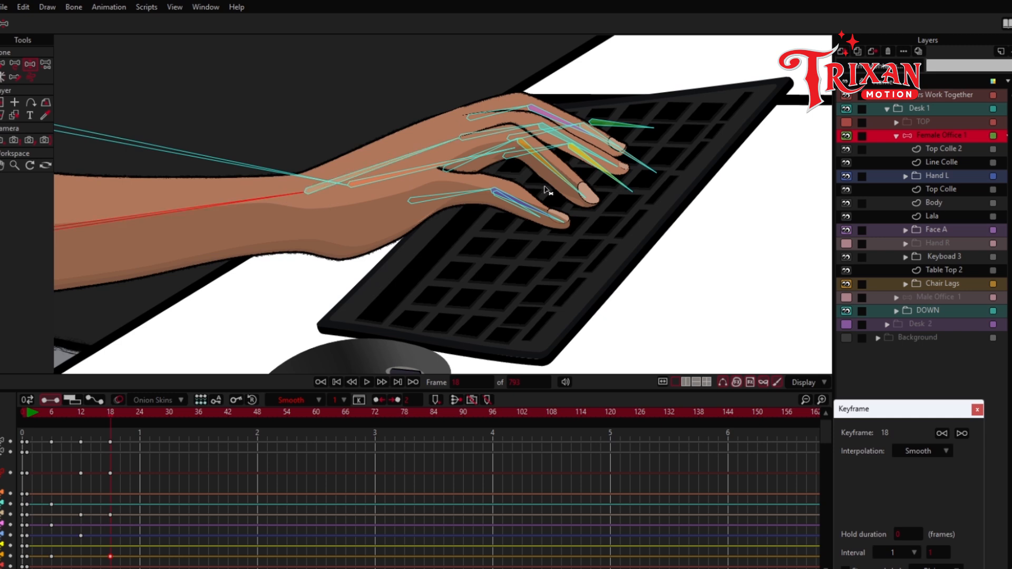
pyautogui.click(553, 176)
pyautogui.click(554, 219)
pyautogui.click(620, 185)
pyautogui.click(620, 163)
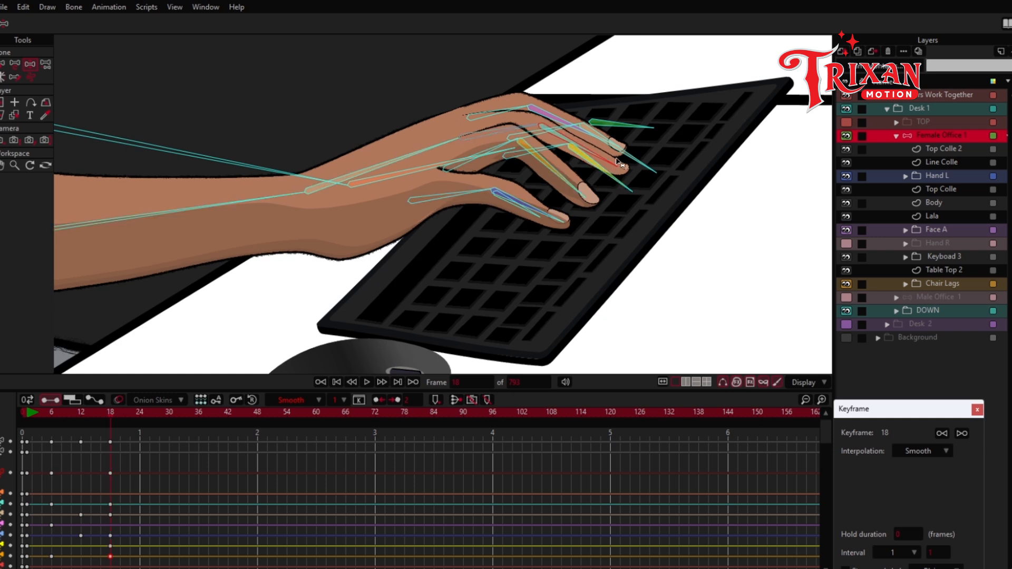
# - At frame 36, pull the front forearm and hand back, and raise the middle finger, index finger and thumb
pyautogui.click(200, 414)
pyautogui.moveTo(406, 164); pyautogui.dragTo(212, 196)
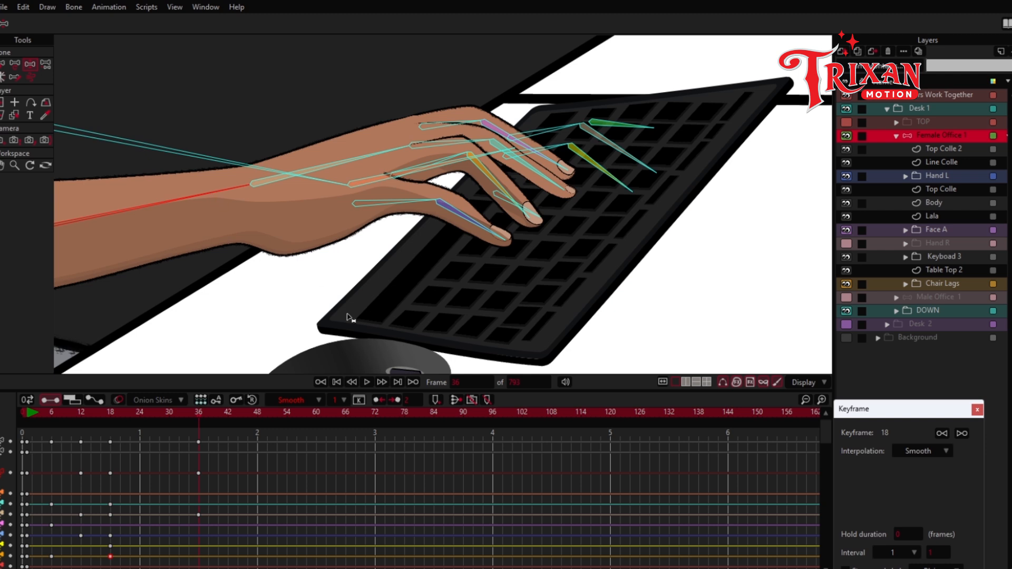
pyautogui.moveTo(569, 170); pyautogui.dragTo(536, 151)
pyautogui.moveTo(495, 183); pyautogui.dragTo(499, 150)
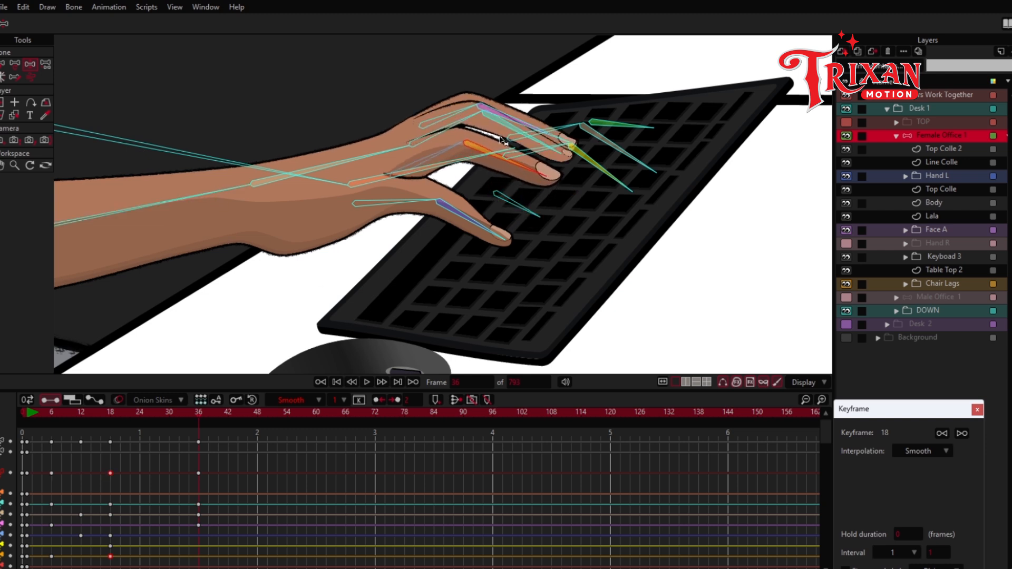
pyautogui.moveTo(468, 229); pyautogui.dragTo(457, 209)
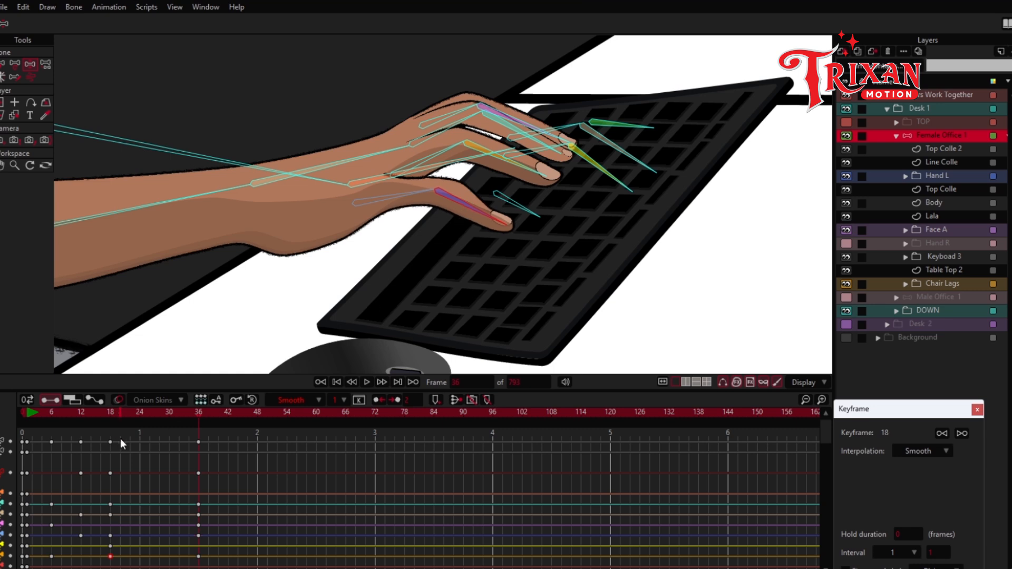
# - Lift the front hand at the wrist at frame 24, repose its middle and farthest fingers at frame 29, and play the motion
pyautogui.moveTo(142, 413)
pyautogui.mouseDown()
pyautogui.moveTo(110, 418)
pyautogui.moveTo(176, 419)
pyautogui.moveTo(42, 428)
pyautogui.moveTo(138, 422)
pyautogui.mouseUp()
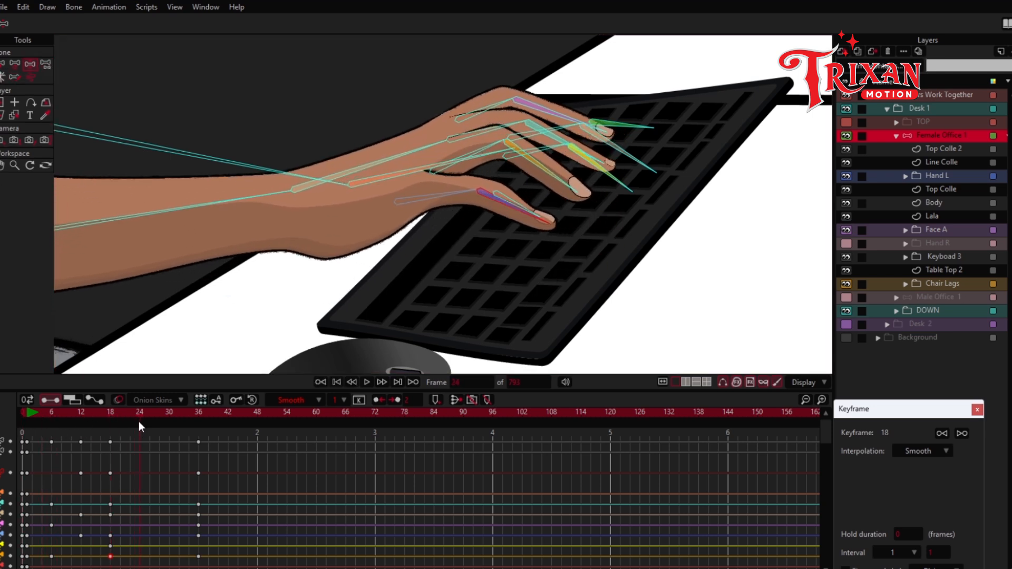
pyautogui.moveTo(370, 172); pyautogui.dragTo(362, 151)
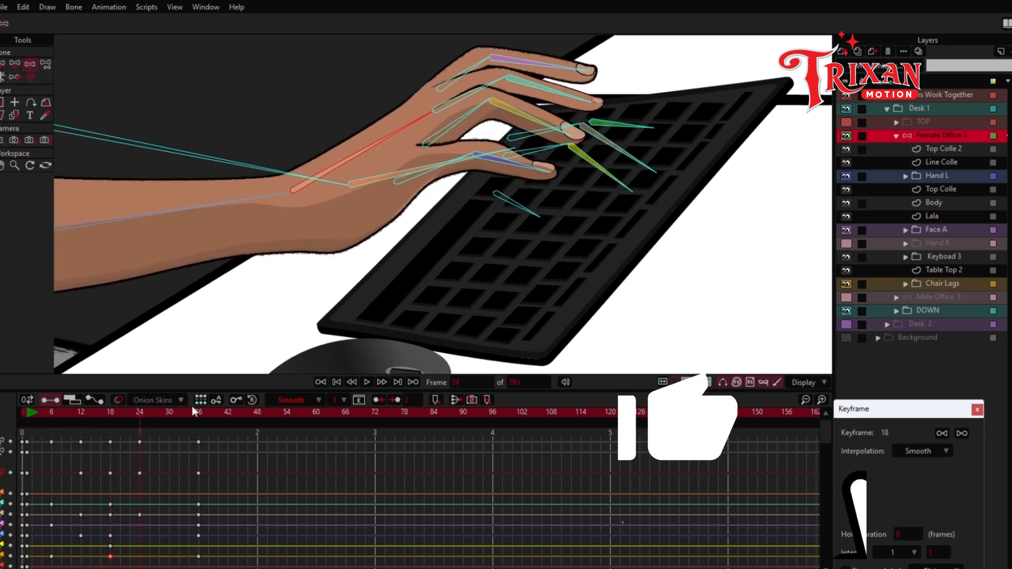
pyautogui.moveTo(139, 413); pyautogui.dragTo(163, 419)
pyautogui.moveTo(508, 130); pyautogui.dragTo(476, 129)
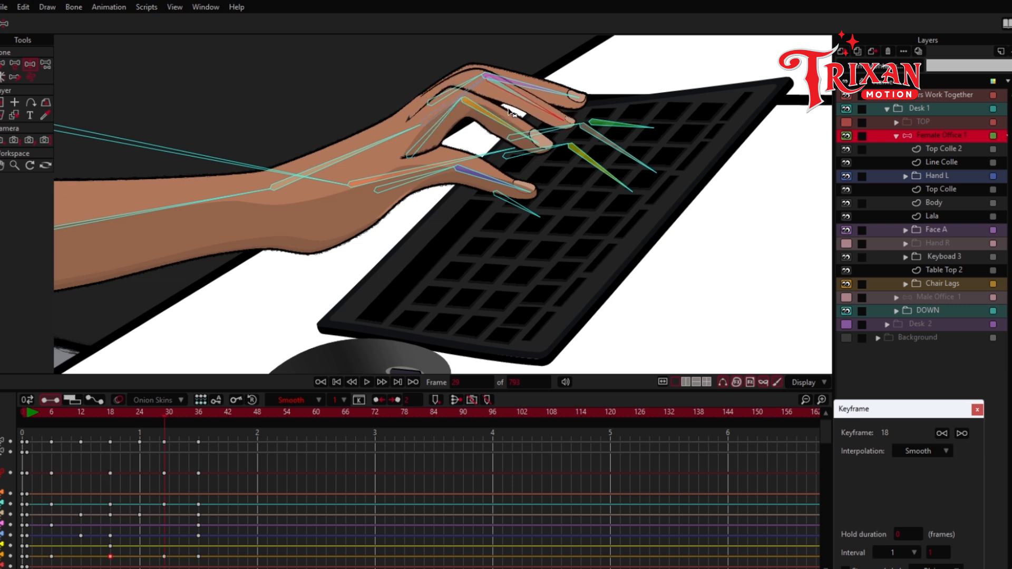
pyautogui.moveTo(508, 112); pyautogui.dragTo(536, 62)
pyautogui.click(137, 413)
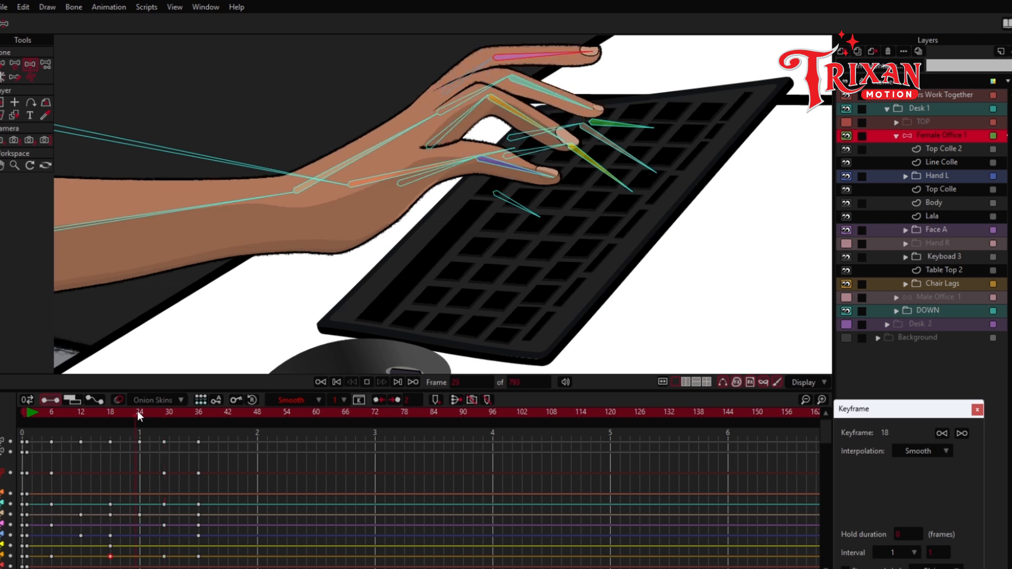
pyautogui.press('space')
pyautogui.moveTo(137, 413); pyautogui.dragTo(107, 419)
pyautogui.press('space')
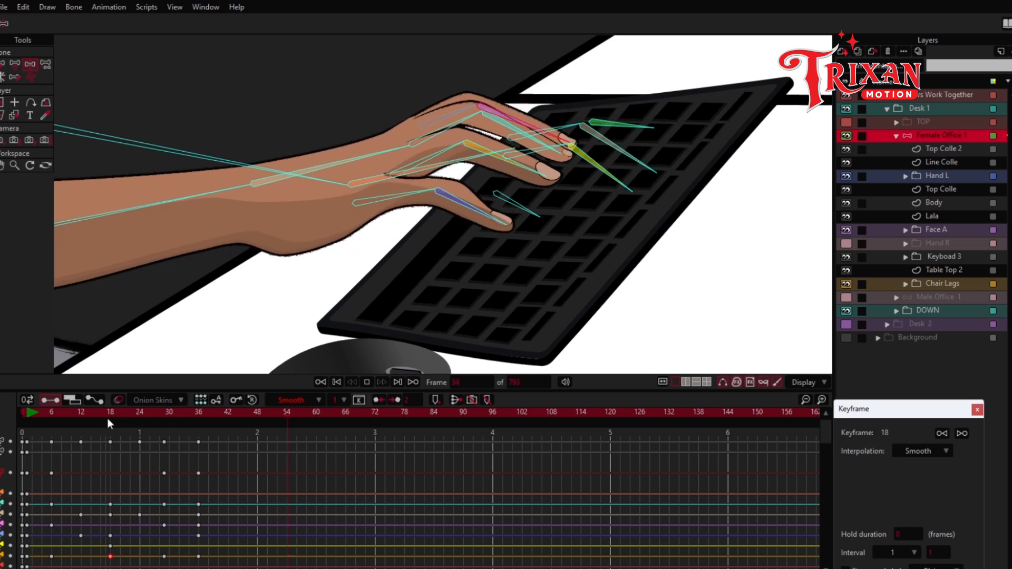
# - Keyframe the front hand's index finger slightly raised at frame 42 and lowered onto the keys at frame 48
pyautogui.click(167, 415)
pyautogui.moveTo(168, 415); pyautogui.dragTo(228, 421)
pyautogui.moveTo(545, 175); pyautogui.dragTo(532, 199)
pyautogui.click(258, 414)
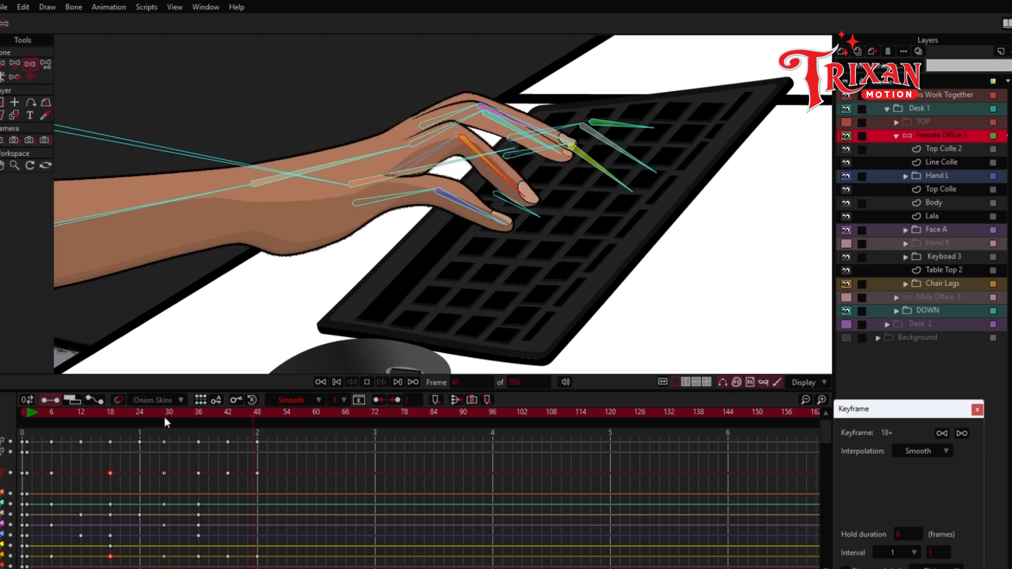
# - Keyframe the front hand's middle finger lowered at frame 60 and raised at frame 54, and play the motion
pyautogui.moveTo(165, 417); pyautogui.dragTo(310, 419)
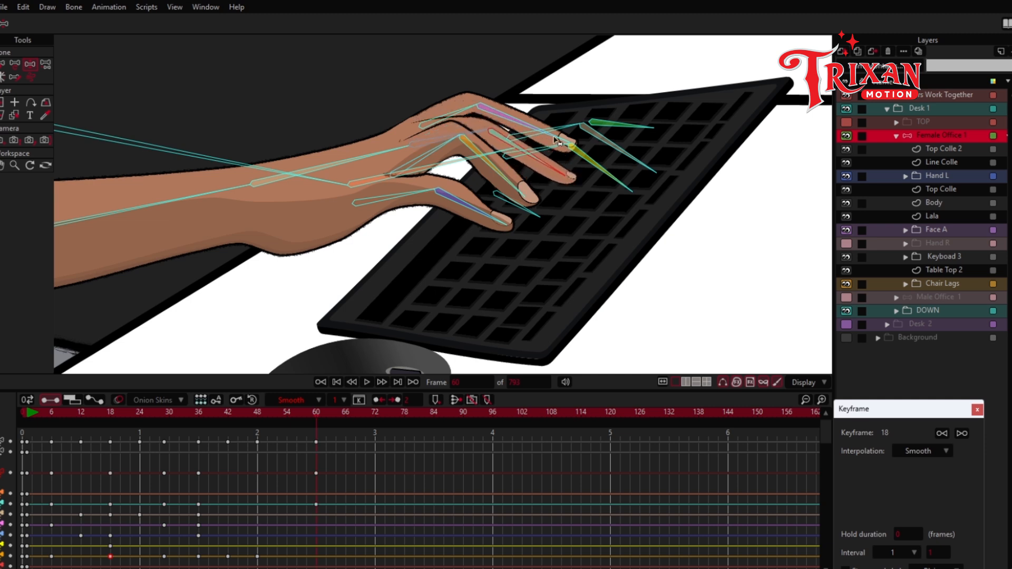
pyautogui.moveTo(236, 417); pyautogui.dragTo(287, 413)
pyautogui.click(225, 415)
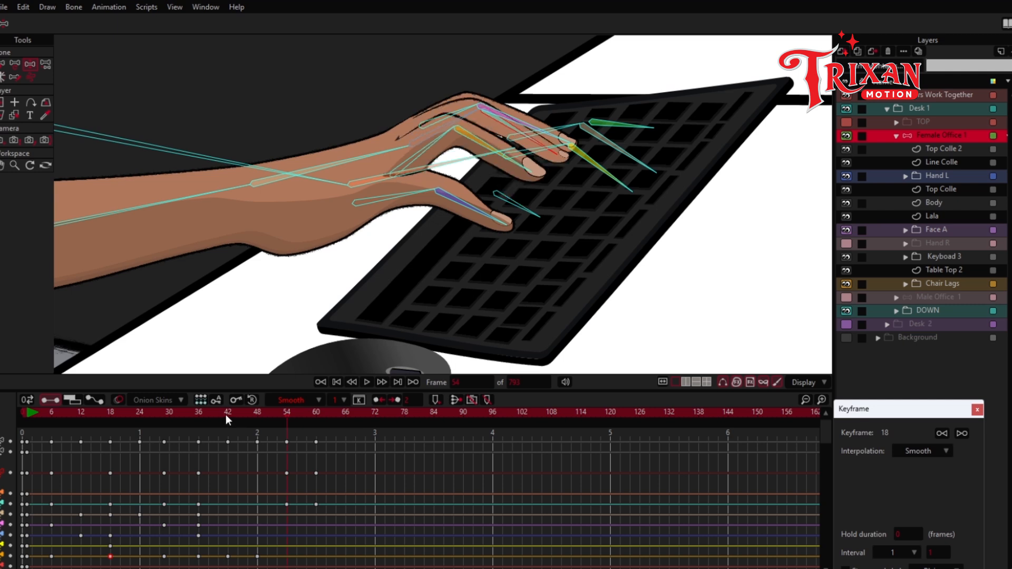
pyautogui.press('space')
pyautogui.click(271, 412)
pyautogui.moveTo(271, 413); pyautogui.dragTo(285, 411)
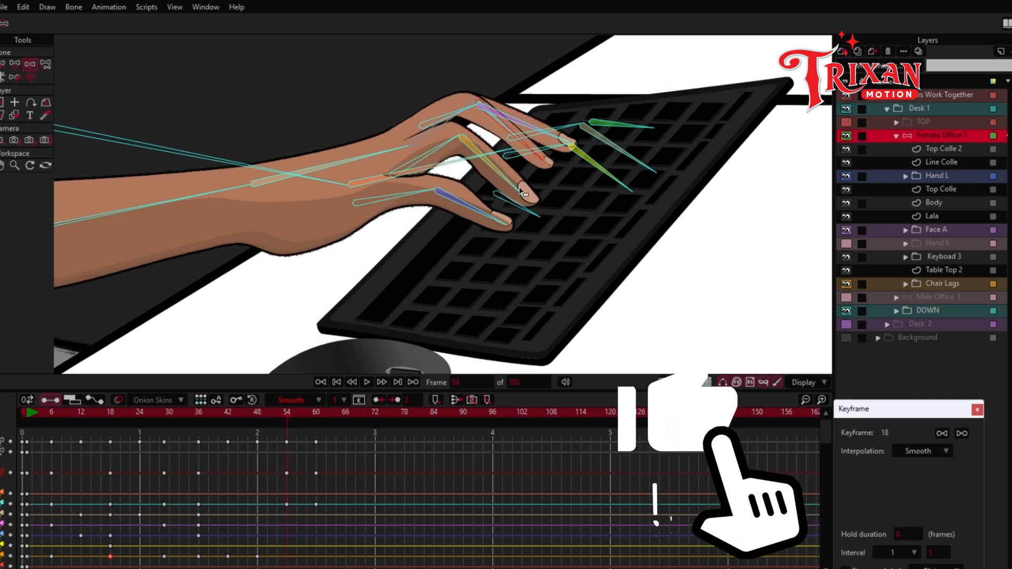
pyautogui.click(258, 413)
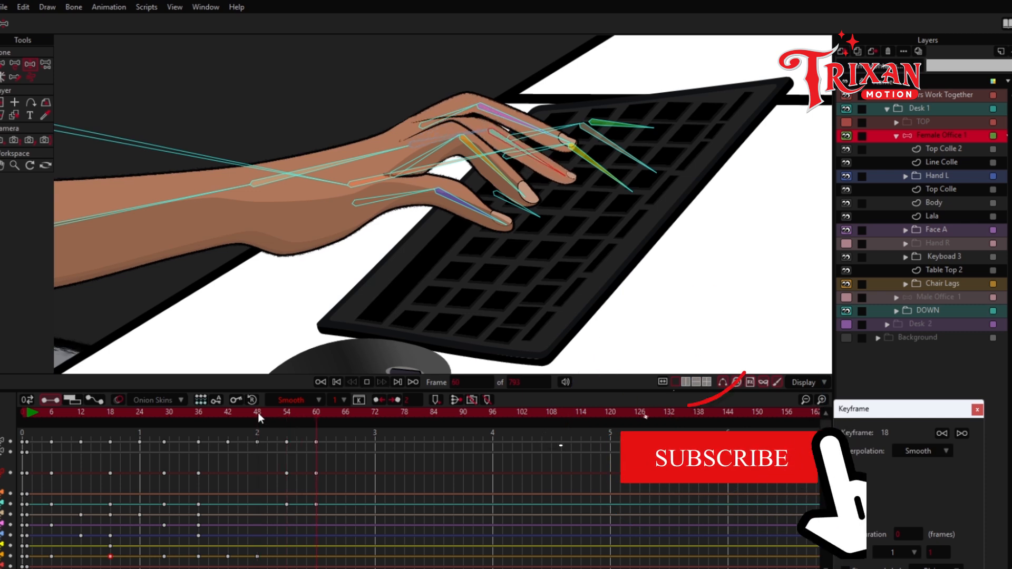
pyautogui.moveTo(258, 413); pyautogui.dragTo(319, 413)
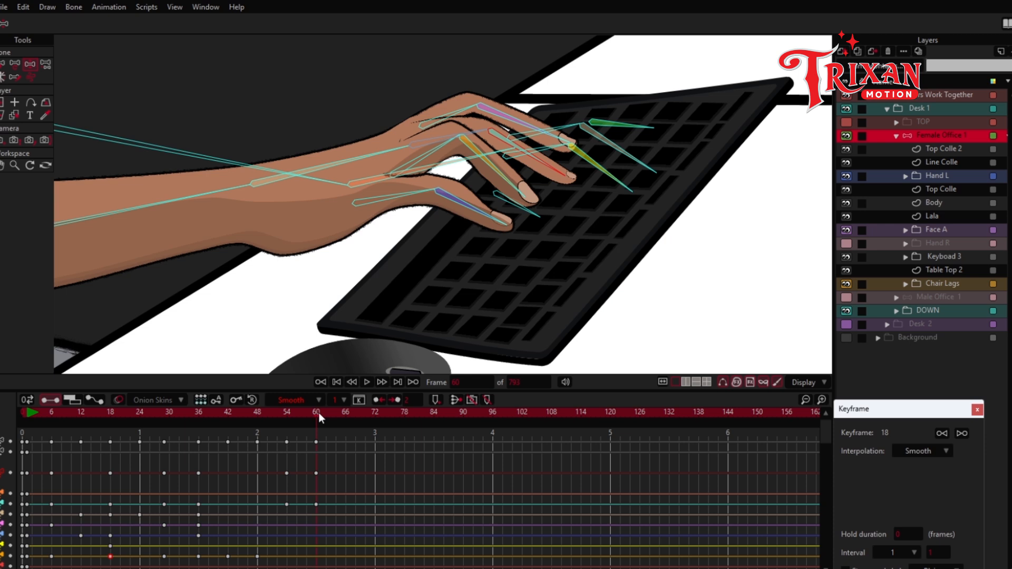
# - Key the thumb at frame 60, bend it down at frame 72, raise it at frame 66, and play the motion
pyautogui.click(470, 212)
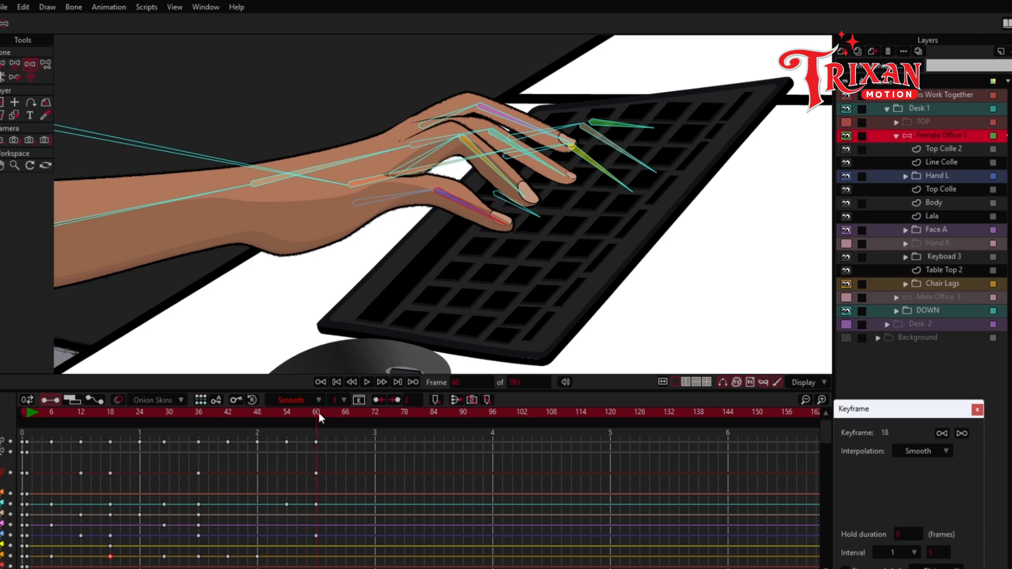
pyautogui.moveTo(477, 214); pyautogui.dragTo(465, 261)
pyautogui.moveTo(336, 409)
pyautogui.mouseDown()
pyautogui.moveTo(318, 414)
pyautogui.moveTo(343, 413)
pyautogui.mouseUp()
pyautogui.moveTo(464, 224); pyautogui.dragTo(466, 193)
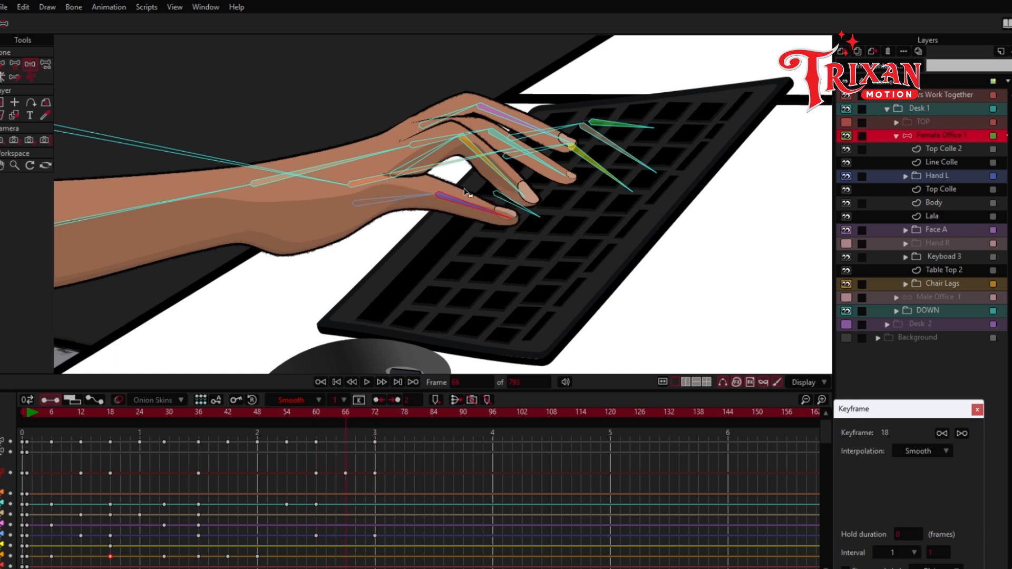
pyautogui.press('space')
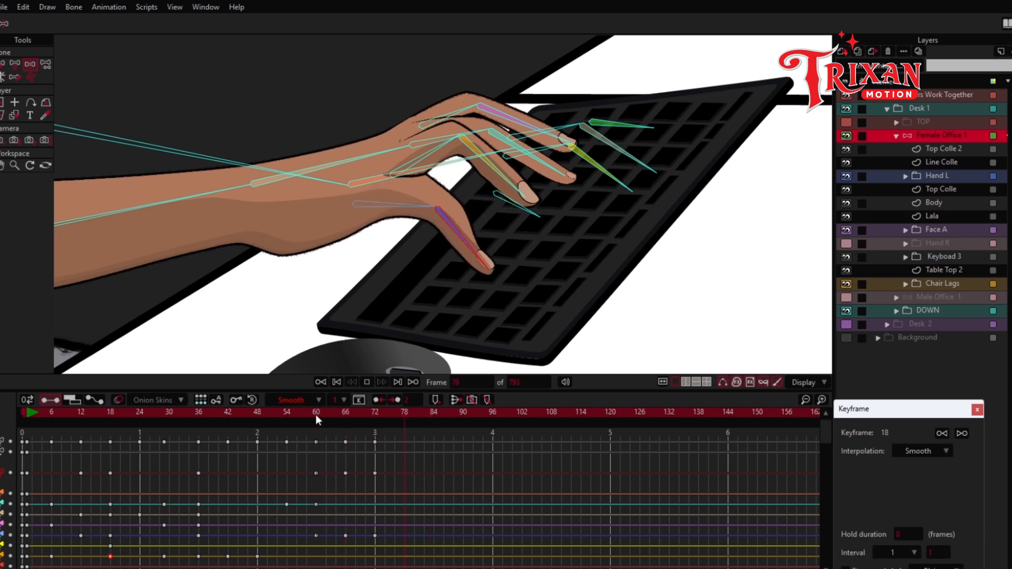
# - Key the front hand's hand, forearm, thumb and finger bones at frame 72 in their current pose
pyautogui.moveTo(316, 414); pyautogui.dragTo(374, 411)
pyautogui.click(361, 160)
pyautogui.click(228, 190)
pyautogui.click(452, 230)
pyautogui.click(509, 181)
pyautogui.click(544, 153)
pyautogui.click(500, 117)
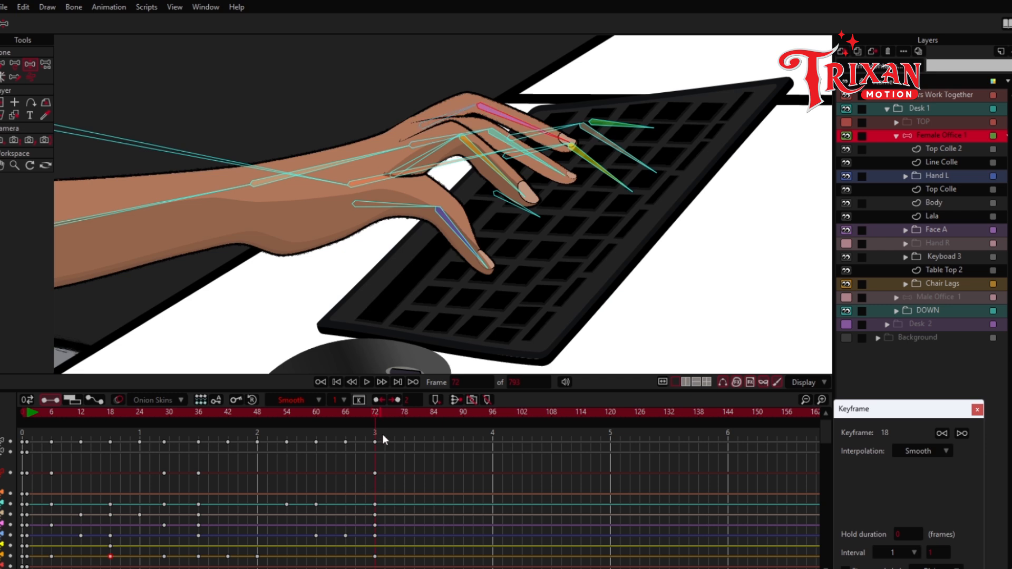
# - At frame 84, stretch the front hand's thumb tip outward and swing the forearm down over the keyboard
pyautogui.moveTo(377, 416); pyautogui.dragTo(437, 413)
pyautogui.moveTo(464, 249); pyautogui.dragTo(499, 248)
pyautogui.click(236, 195)
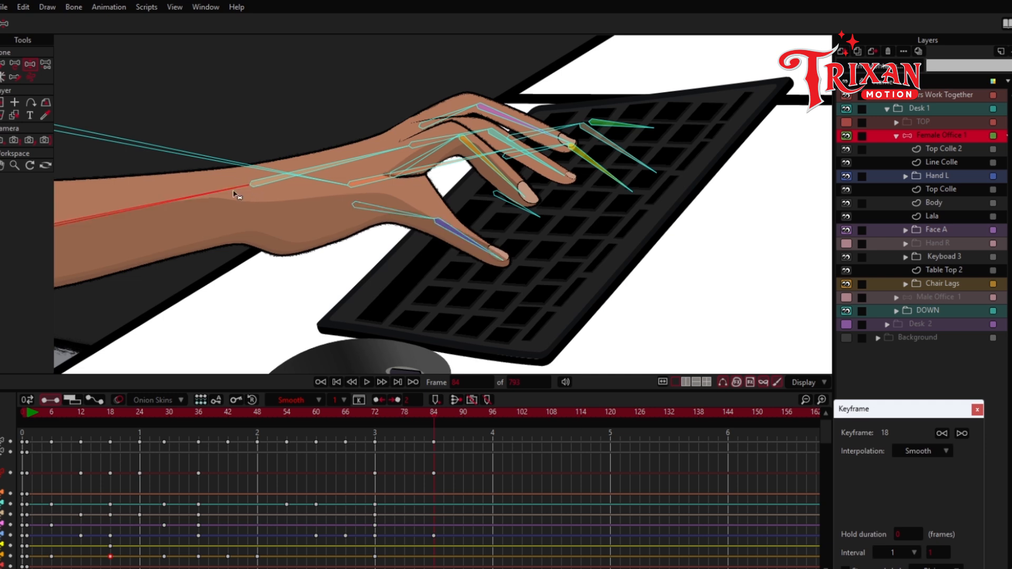
pyautogui.moveTo(235, 195); pyautogui.dragTo(270, 238)
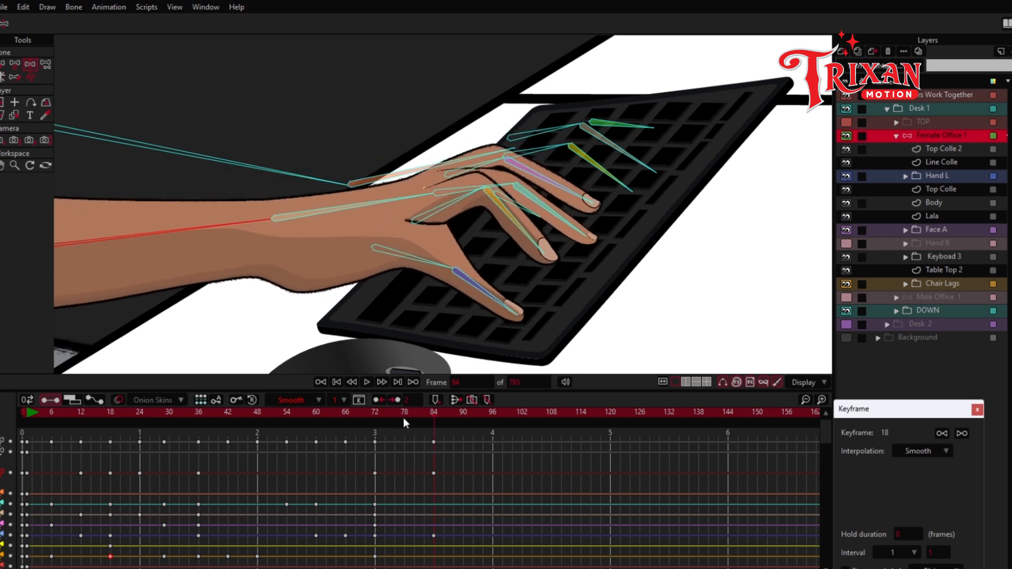
# - At frame 78, raise the front hand's thumb and bend its tip slightly
pyautogui.moveTo(404, 422)
pyautogui.mouseDown()
pyautogui.moveTo(375, 415)
pyautogui.moveTo(405, 412)
pyautogui.mouseUp()
pyautogui.click(480, 234)
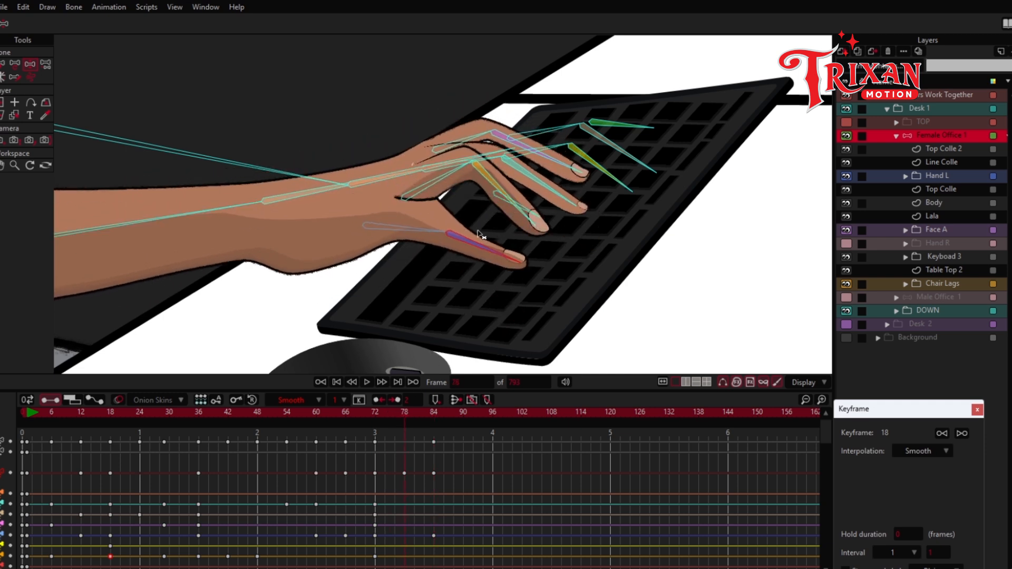
pyautogui.moveTo(479, 235); pyautogui.dragTo(462, 226)
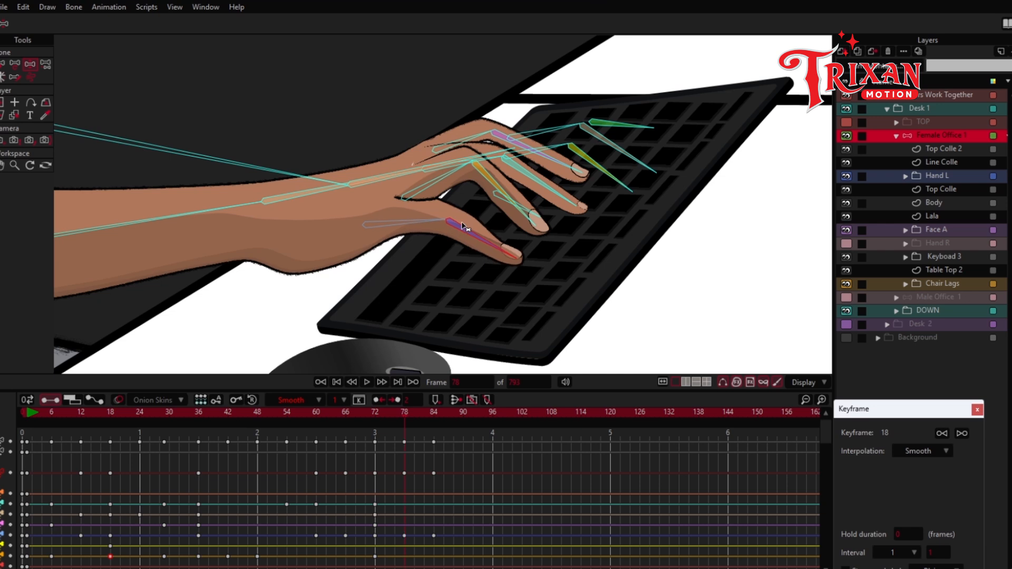
# - At frame 84, draw the front forearm back and re-angle the hand over the near part of the keyboard
pyautogui.moveTo(419, 412)
pyautogui.mouseDown()
pyautogui.moveTo(377, 415)
pyautogui.moveTo(433, 409)
pyautogui.mouseUp()
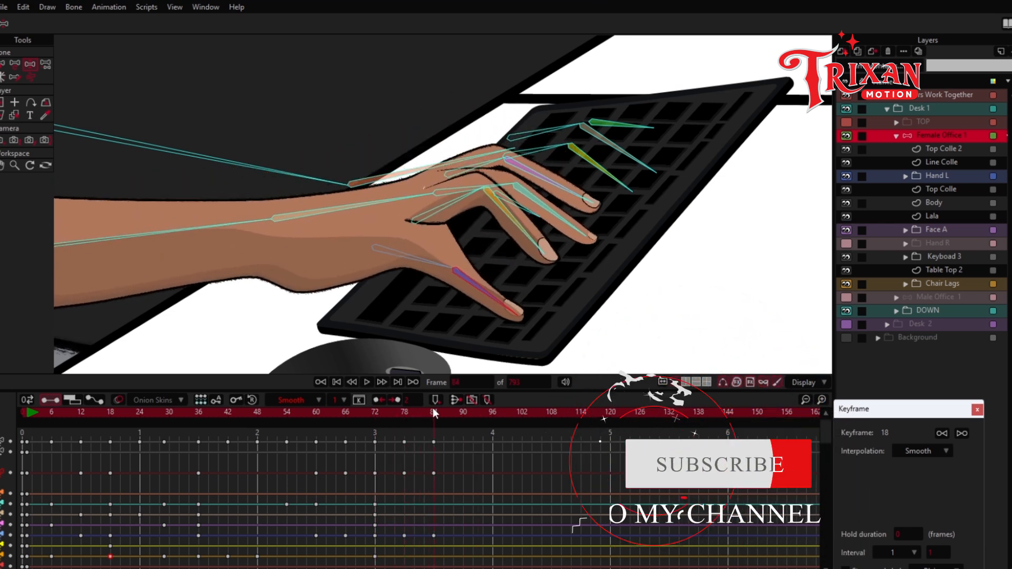
pyautogui.moveTo(399, 195); pyautogui.dragTo(311, 208)
pyautogui.moveTo(215, 261); pyautogui.dragTo(141, 246)
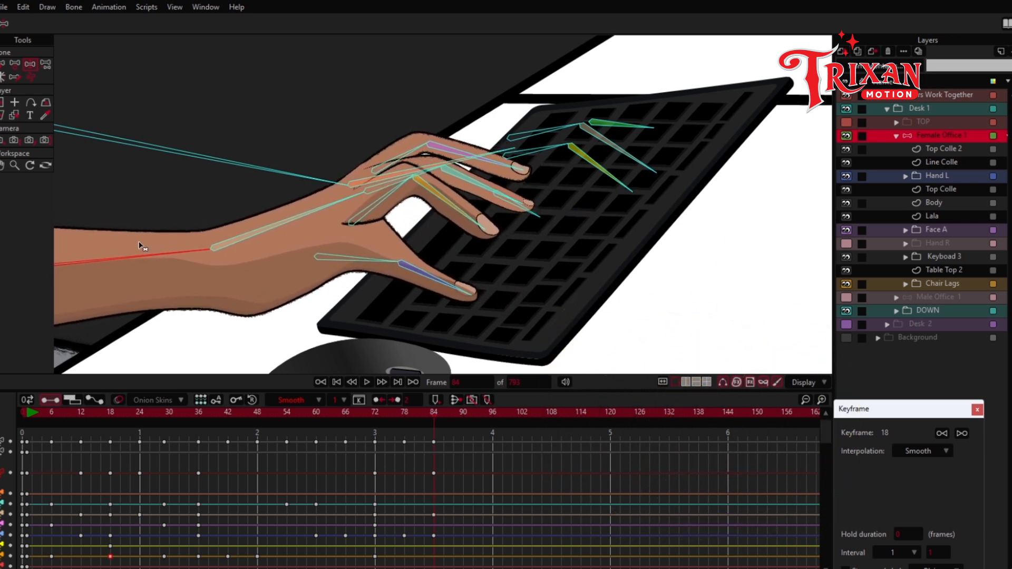
pyautogui.moveTo(316, 208); pyautogui.dragTo(285, 240)
pyautogui.click(183, 255)
pyautogui.moveTo(183, 256); pyautogui.dragTo(156, 241)
# - Key the front forearm and hand bones at frame 48 in their current pose and play the motion
pyautogui.click(346, 410)
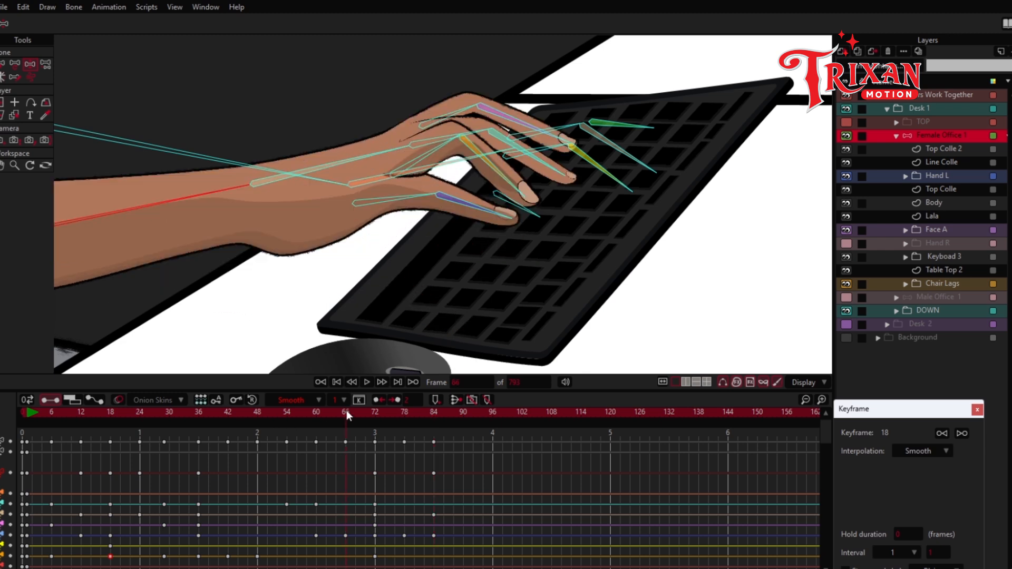
pyautogui.moveTo(346, 410); pyautogui.dragTo(260, 421)
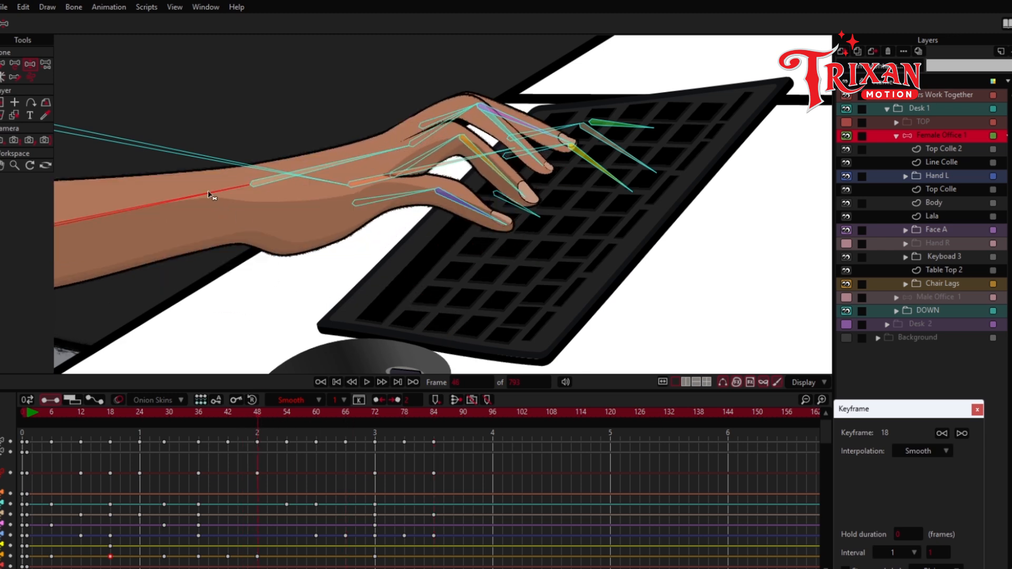
pyautogui.press('space')
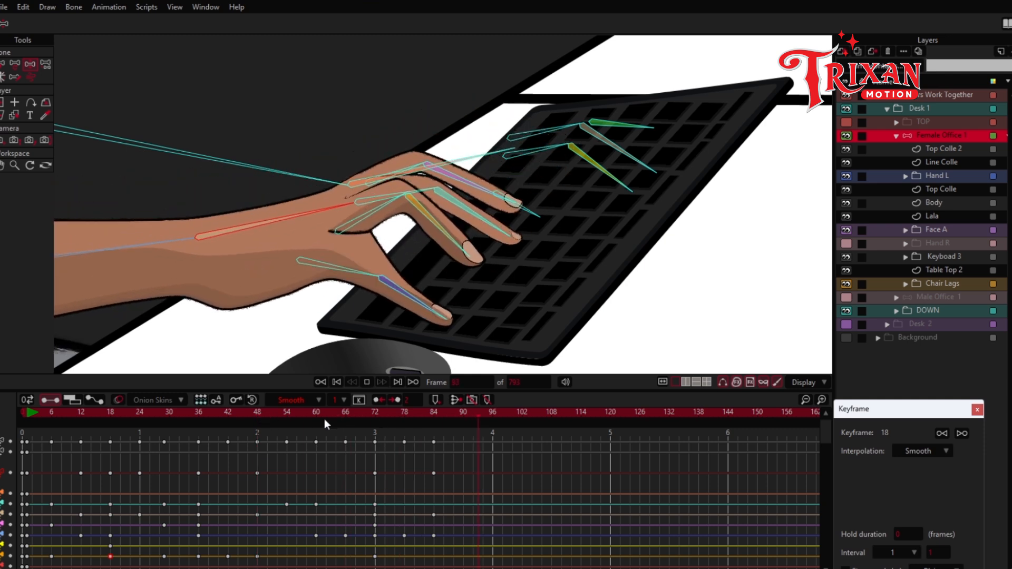
# - Extend and lower the front hand's index finger at frame 96, and pull it back at frame 91
pyautogui.click(293, 416)
pyautogui.moveTo(293, 416); pyautogui.dragTo(492, 421)
pyautogui.moveTo(442, 235); pyautogui.dragTo(499, 281)
pyautogui.click(432, 413)
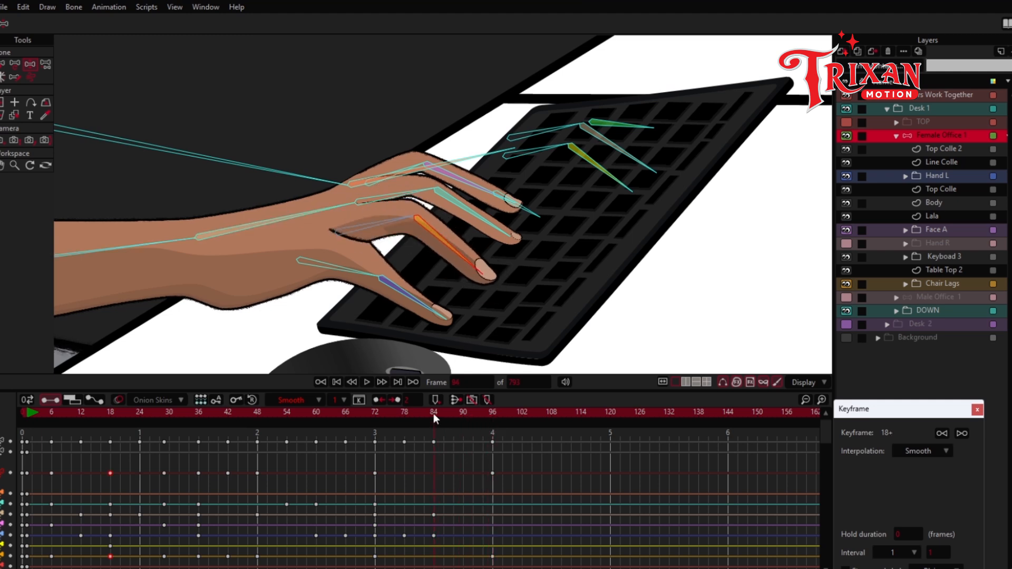
pyautogui.moveTo(449, 416); pyautogui.dragTo(468, 413)
pyautogui.moveTo(474, 285); pyautogui.dragTo(451, 262)
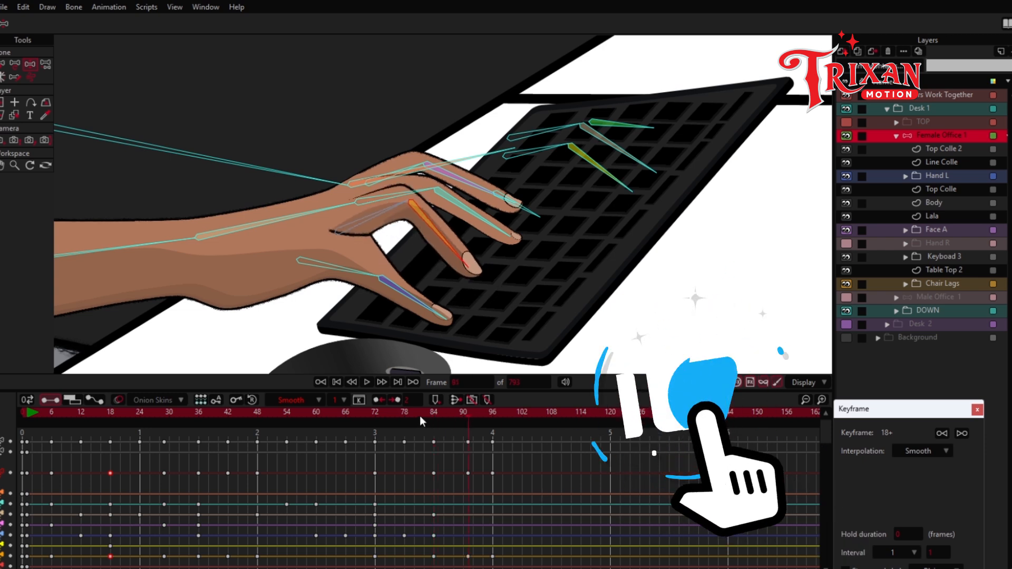
# - Move the index finger's pulled-back keyframe to frame 90 and play the motion from about frame 72
pyautogui.moveTo(468, 441); pyautogui.dragTo(463, 442)
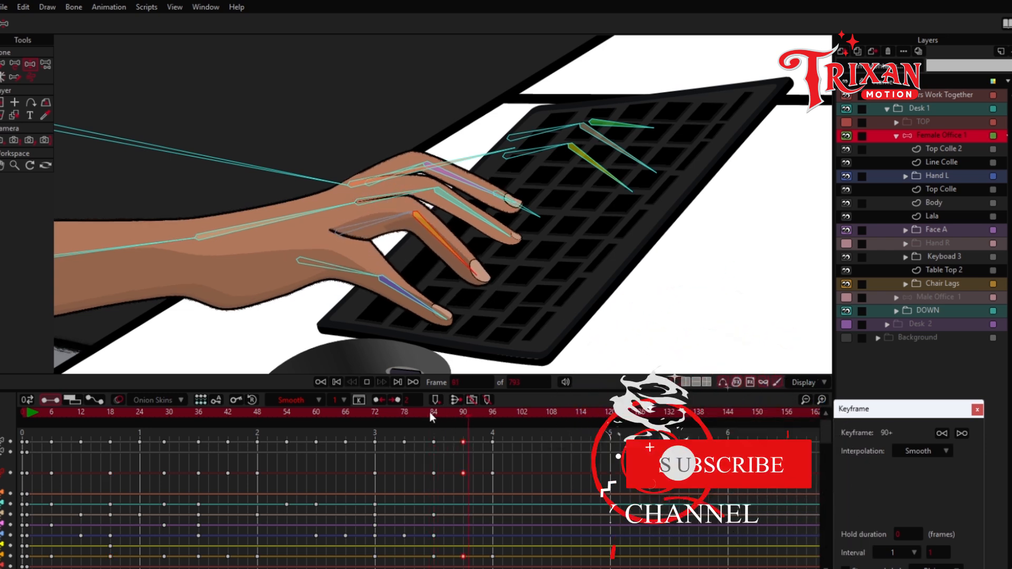
pyautogui.click(461, 415)
pyautogui.moveTo(460, 415); pyautogui.dragTo(377, 419)
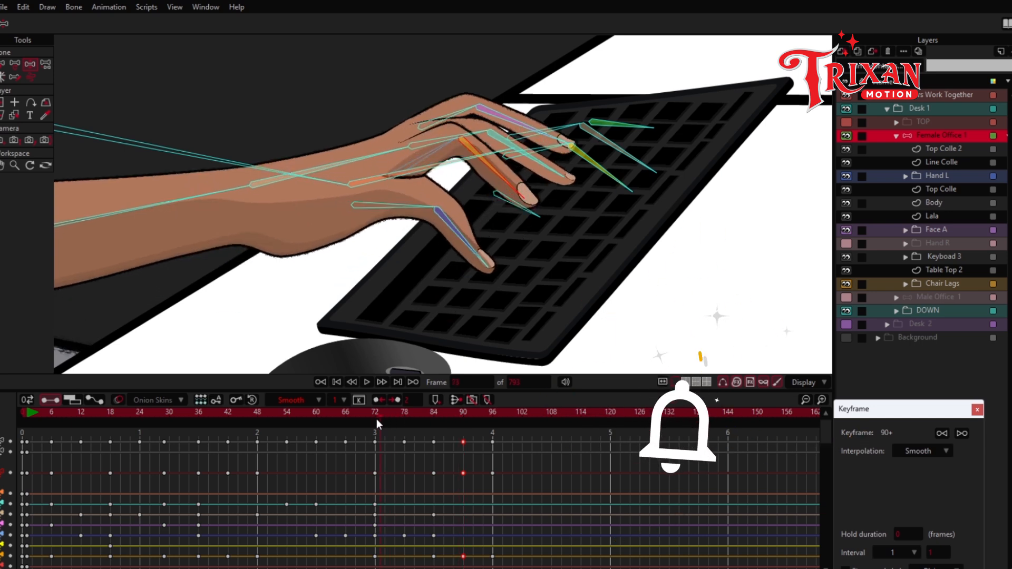
pyautogui.press('space')
pyautogui.click(374, 413)
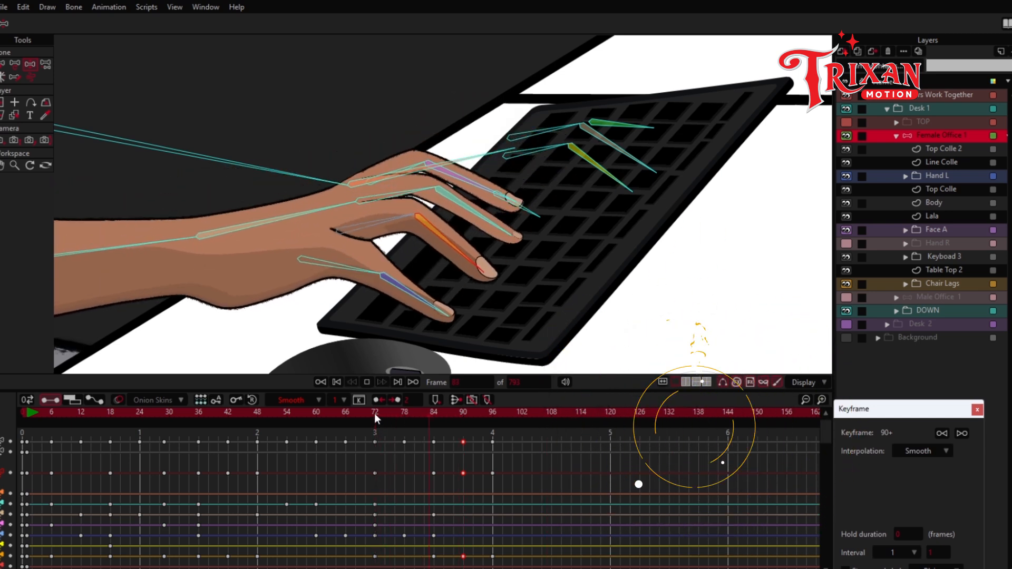
pyautogui.moveTo(374, 413); pyautogui.dragTo(491, 412)
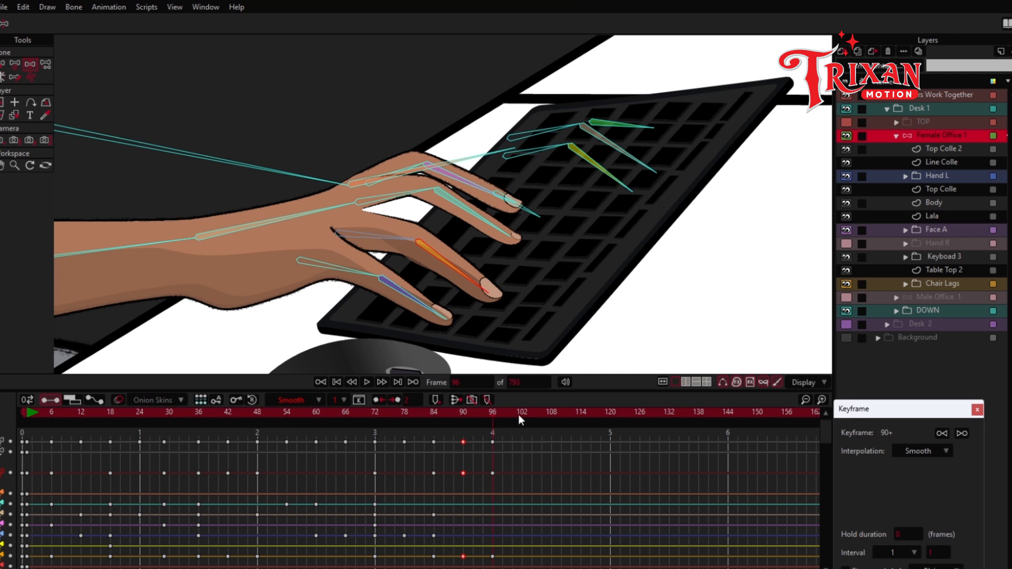
# - Lower the front hand's middle finger onto the keys at frame 108 and key its starting pose at frame 96
pyautogui.click(517, 414)
pyautogui.click(551, 413)
pyautogui.moveTo(505, 237); pyautogui.dragTo(565, 295)
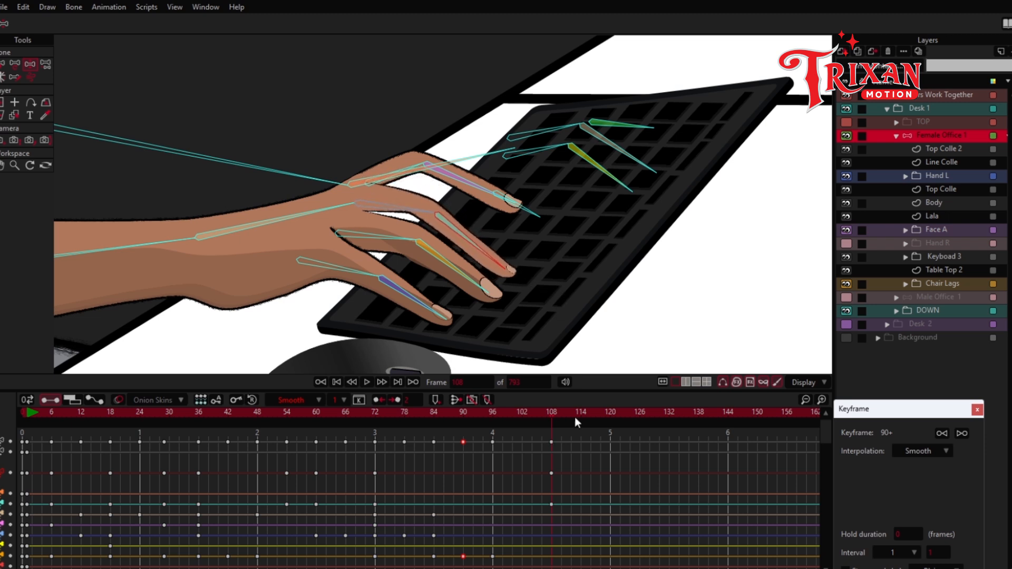
pyautogui.click(495, 418)
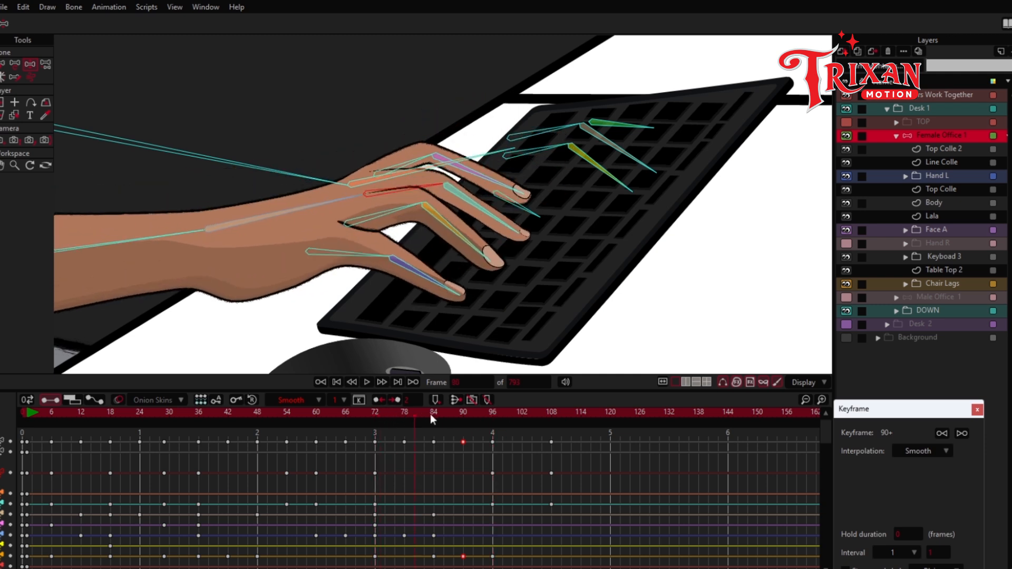
# - Key the front hand's middle finger pose at frame 102 and the ring finger's starting pose at frame 108
pyautogui.click(406, 421)
pyautogui.moveTo(405, 422); pyautogui.dragTo(524, 425)
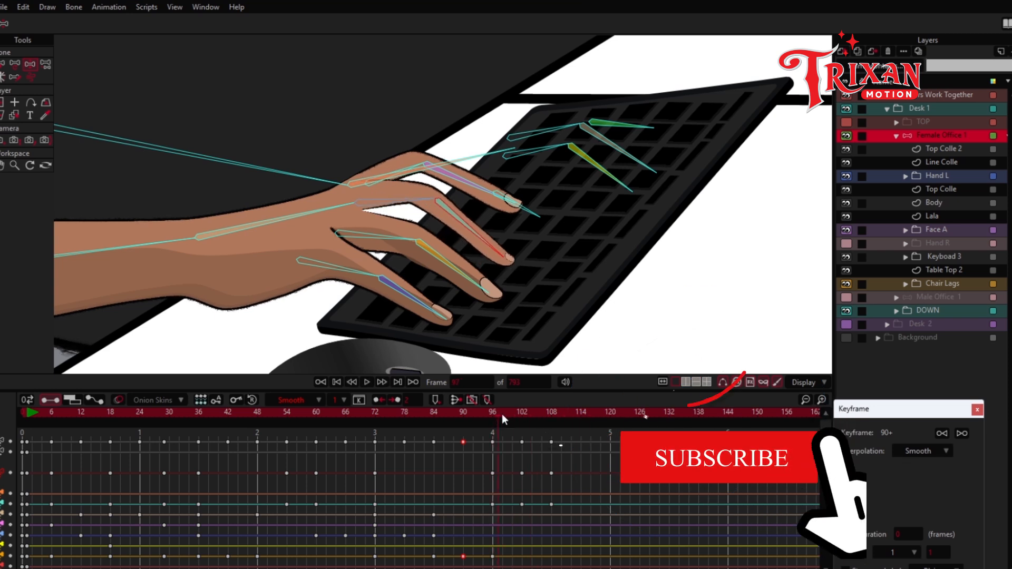
pyautogui.moveTo(502, 413); pyautogui.dragTo(553, 418)
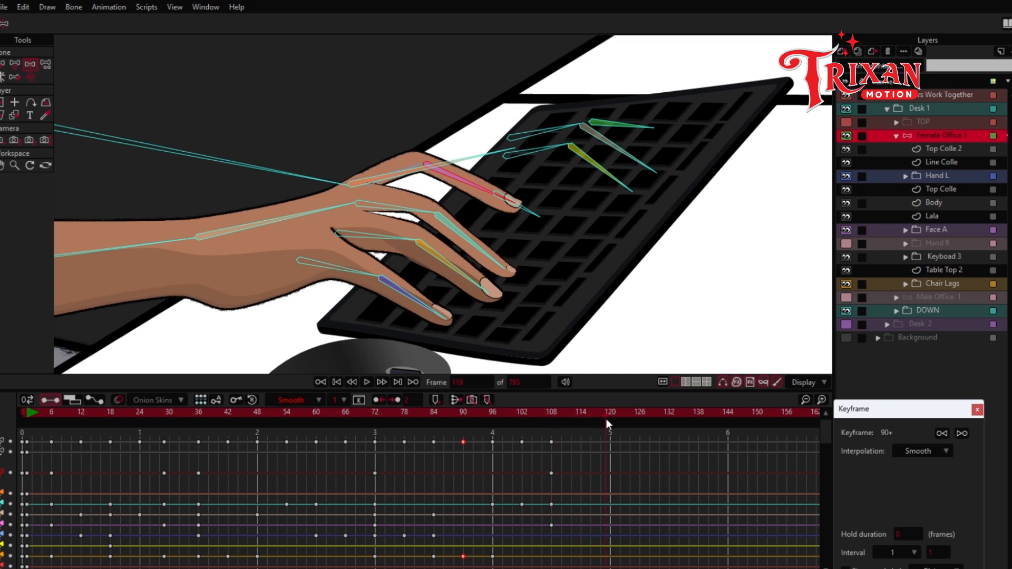
# - Lower the front hand's ring finger onto the keys at frame 120 and extend it outward at frame 114
pyautogui.moveTo(608, 418); pyautogui.dragTo(609, 418)
pyautogui.moveTo(459, 187); pyautogui.dragTo(488, 243)
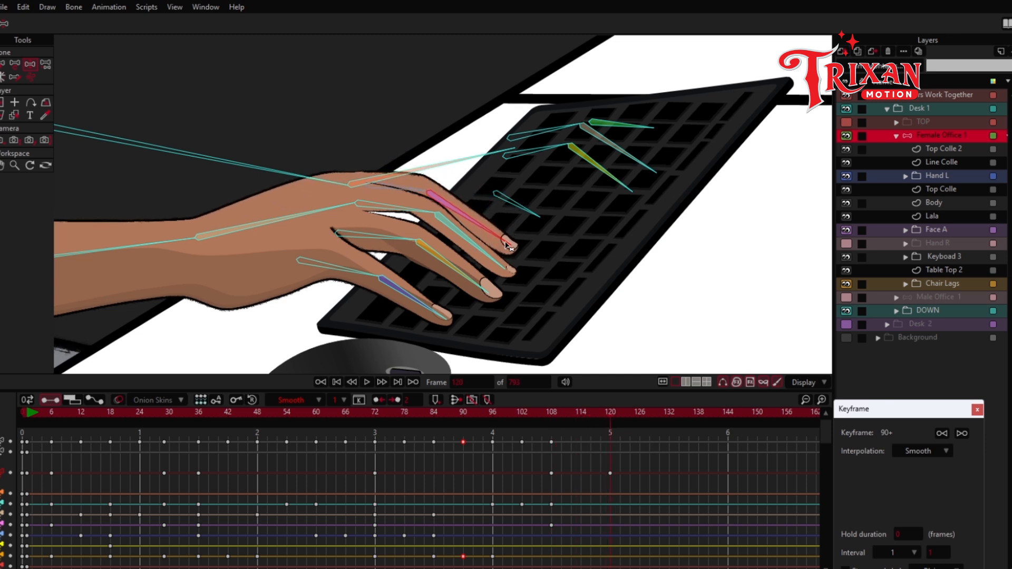
pyautogui.moveTo(555, 416); pyautogui.dragTo(581, 418)
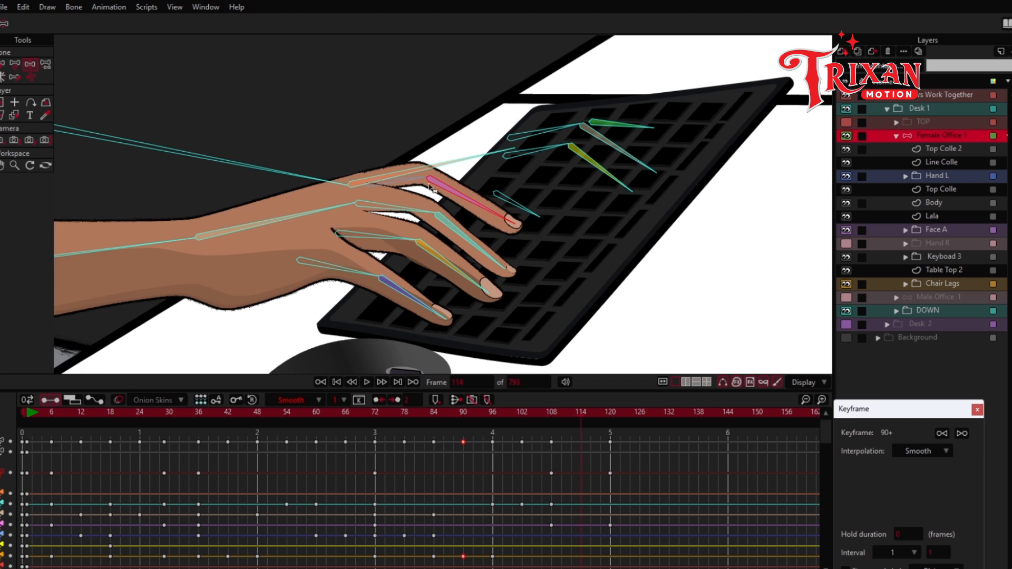
pyautogui.moveTo(428, 186); pyautogui.dragTo(469, 180)
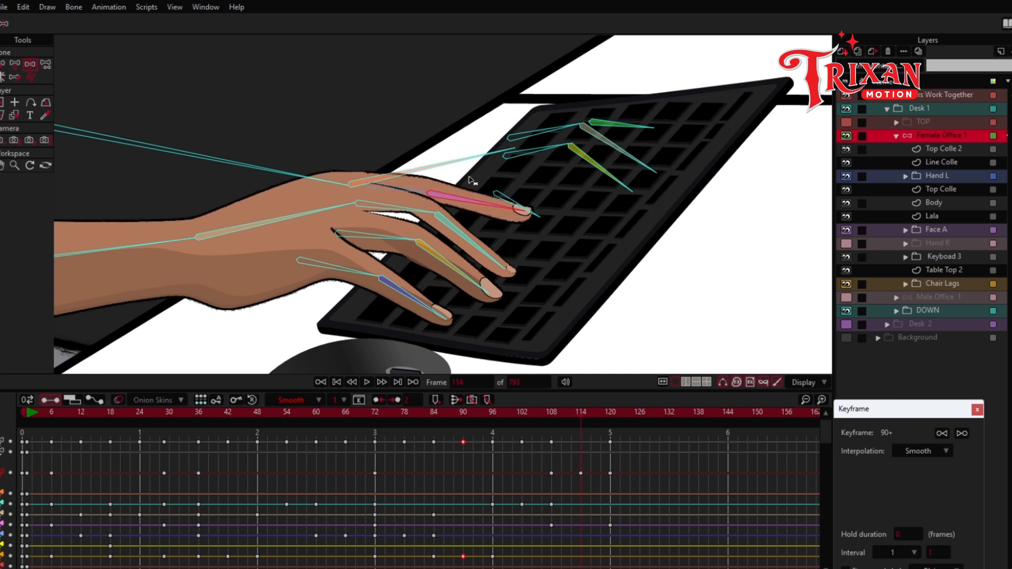
# - Play the ring finger's press from frame 108 and fine-tune its extended pose at frame 114
pyautogui.click(552, 415)
pyautogui.press('space')
pyautogui.click(574, 414)
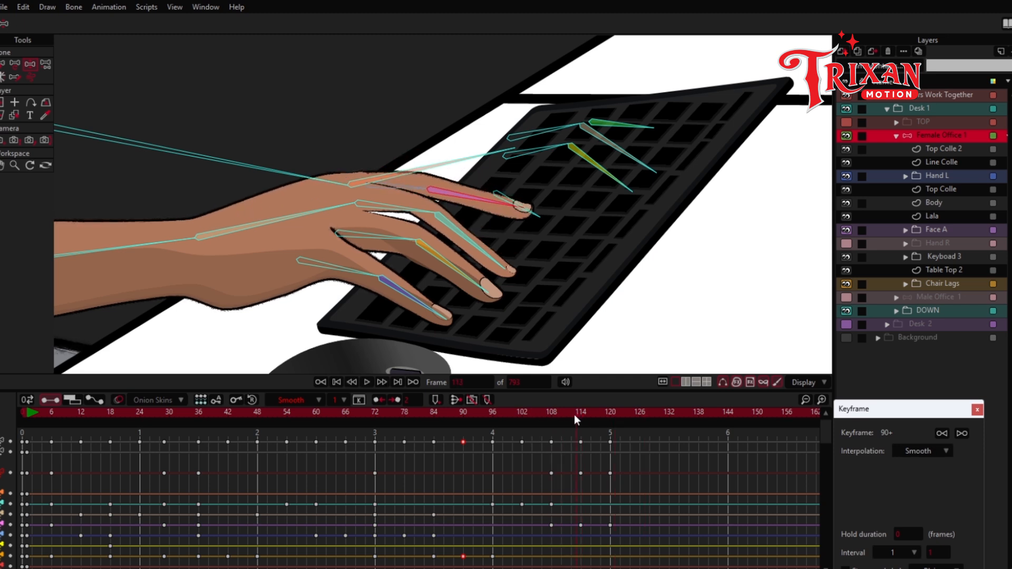
pyautogui.click(580, 414)
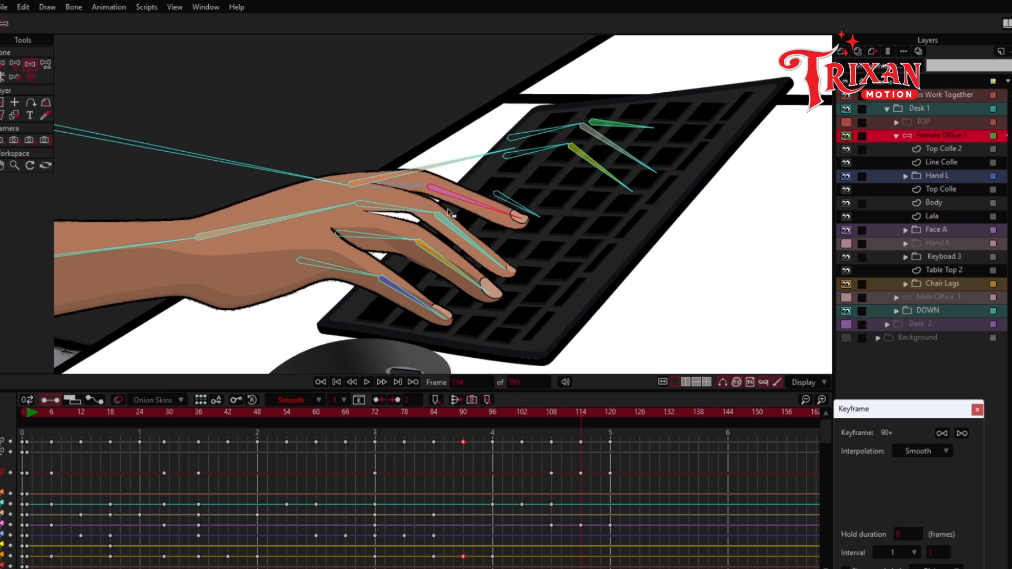
pyautogui.click(551, 414)
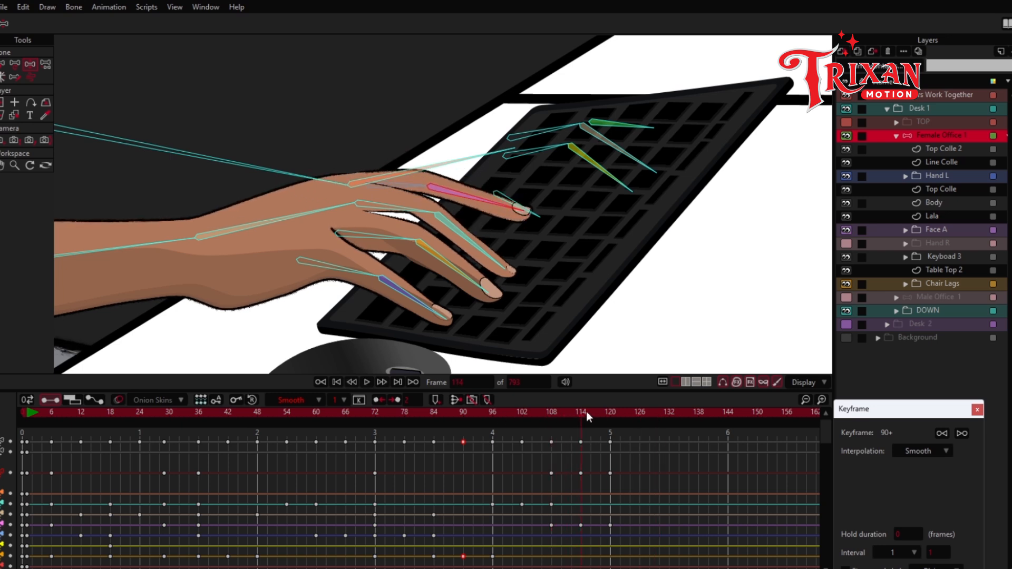
# - Key the front forearm and hand bones in their current pose at frames 120 and 96
pyautogui.click(610, 414)
pyautogui.moveTo(190, 391); pyautogui.dragTo(195, 362)
pyautogui.click(191, 226)
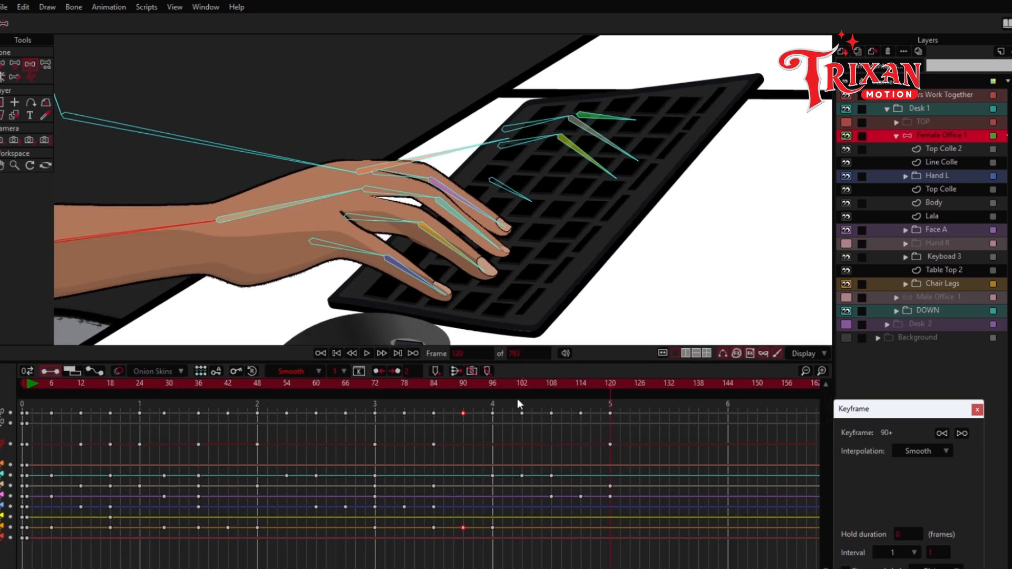
pyautogui.click(493, 385)
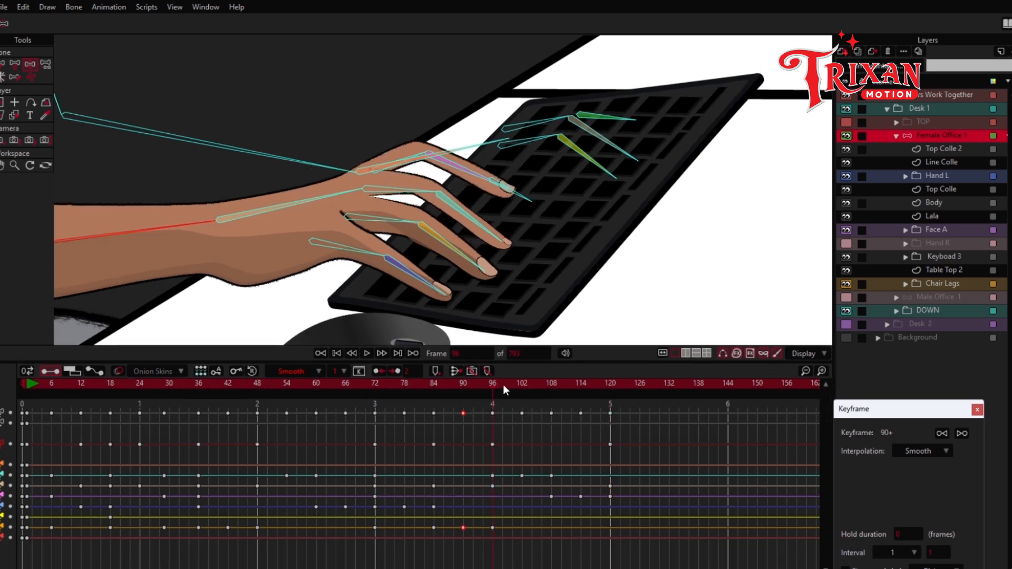
# - Rotate the front hand bone upward at frame 108 and play the motion
pyautogui.moveTo(539, 385)
pyautogui.mouseDown()
pyautogui.moveTo(558, 386)
pyautogui.moveTo(492, 390)
pyautogui.moveTo(615, 395)
pyautogui.moveTo(553, 399)
pyautogui.mouseUp()
pyautogui.click(294, 207)
pyautogui.moveTo(305, 206); pyautogui.dragTo(305, 193)
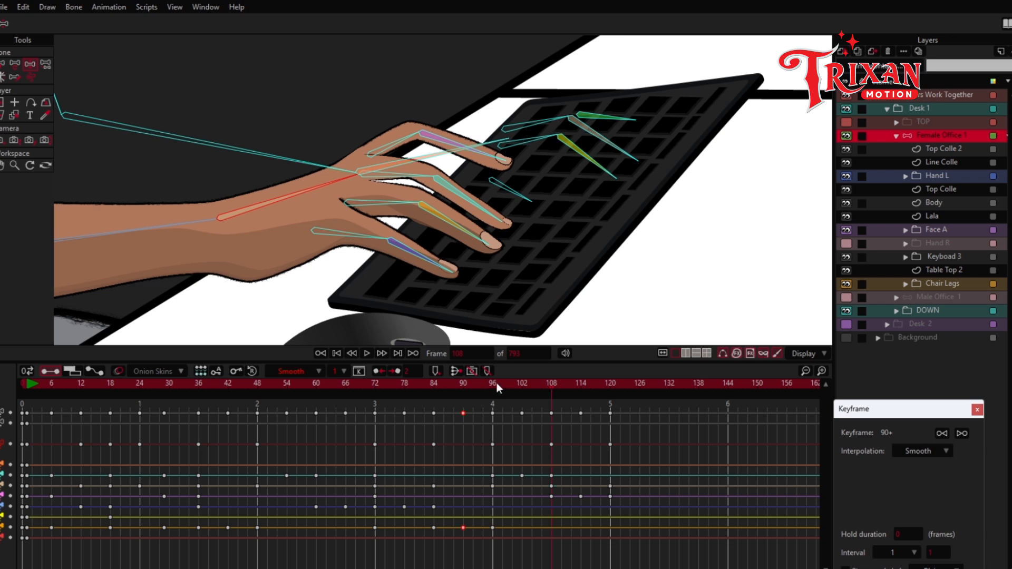
pyautogui.press('space')
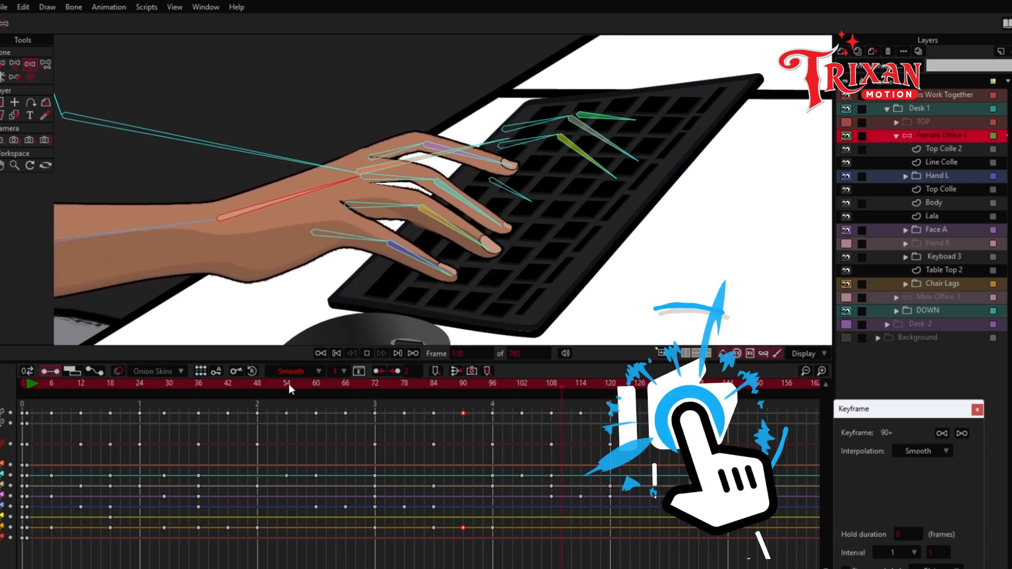
pyautogui.press('space')
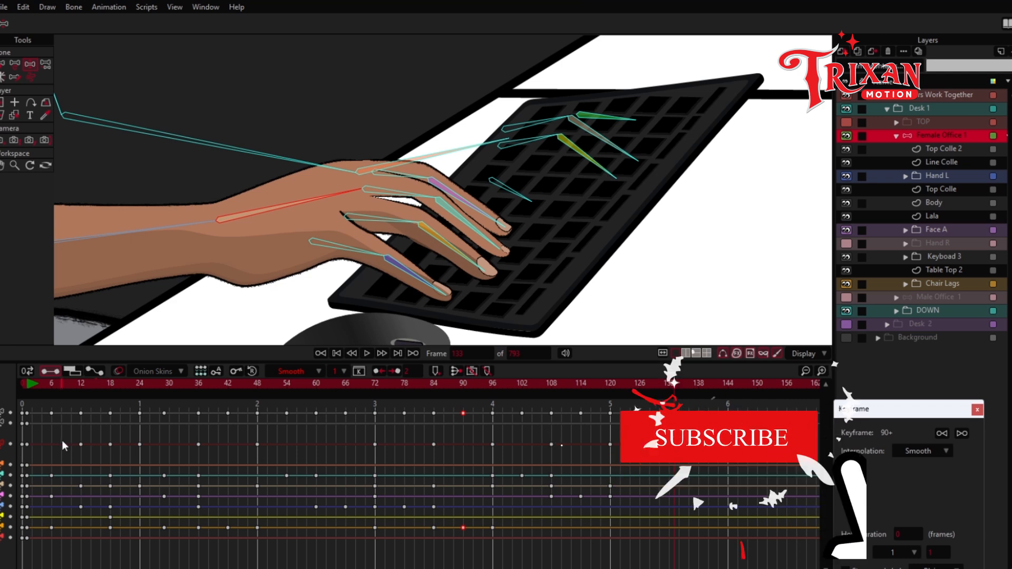
# - Copy all bone keyframes from frame 1 and paste them at frame 144
pyautogui.moveTo(36, 408); pyautogui.dragTo(26, 553)
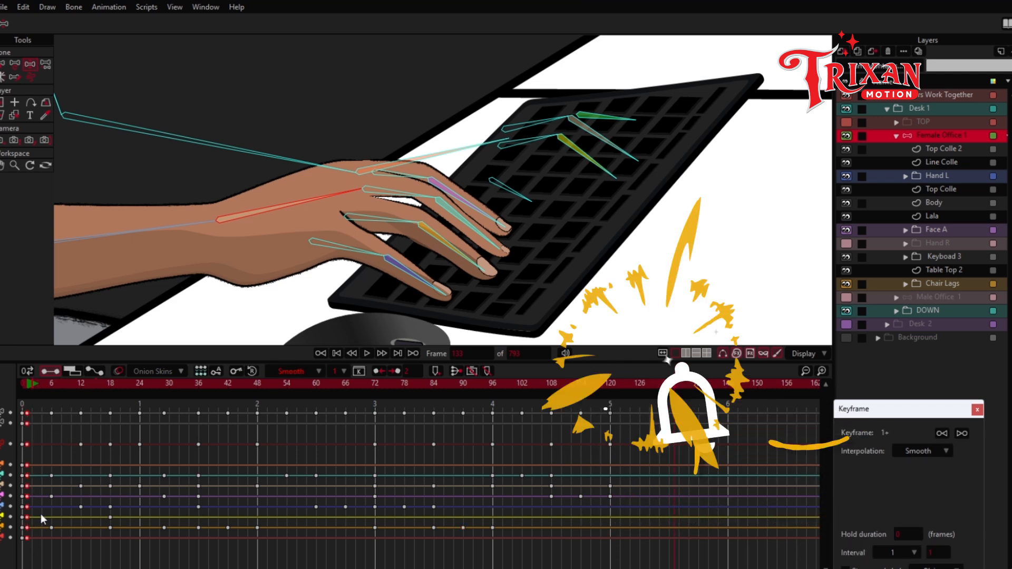
pyautogui.click(728, 383)
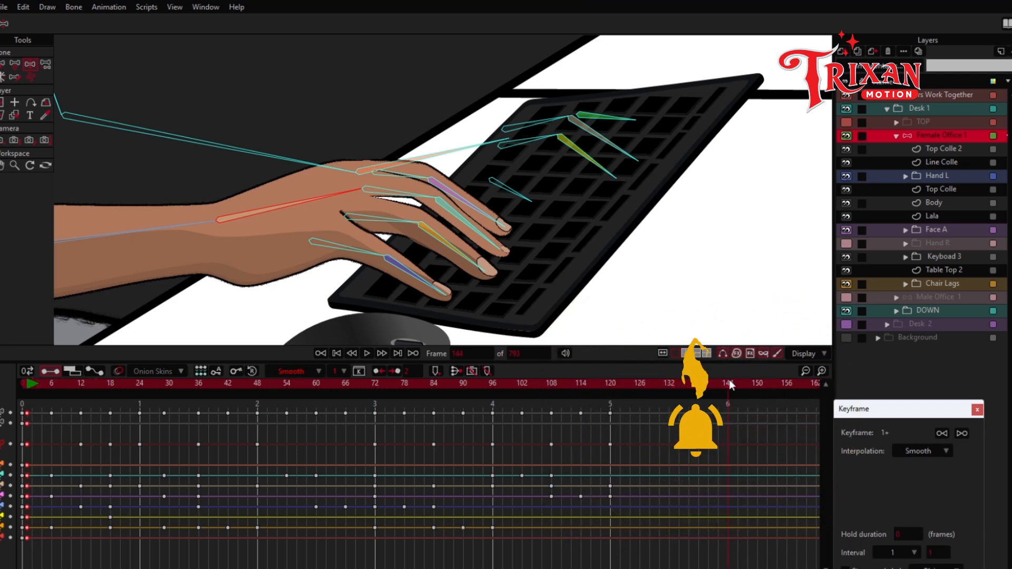
pyautogui.hotkey('ctrl', 'v')
# - Rotate the front hand bone upward at frame 132 and play the motion
pyautogui.moveTo(624, 384); pyautogui.dragTo(671, 385)
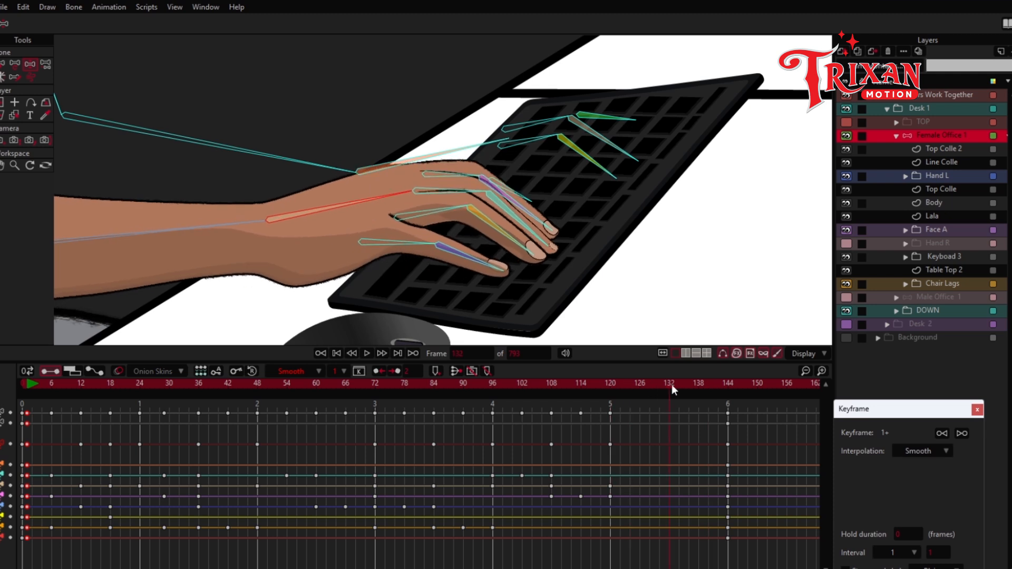
pyautogui.moveTo(379, 191); pyautogui.dragTo(371, 159)
pyautogui.press('space')
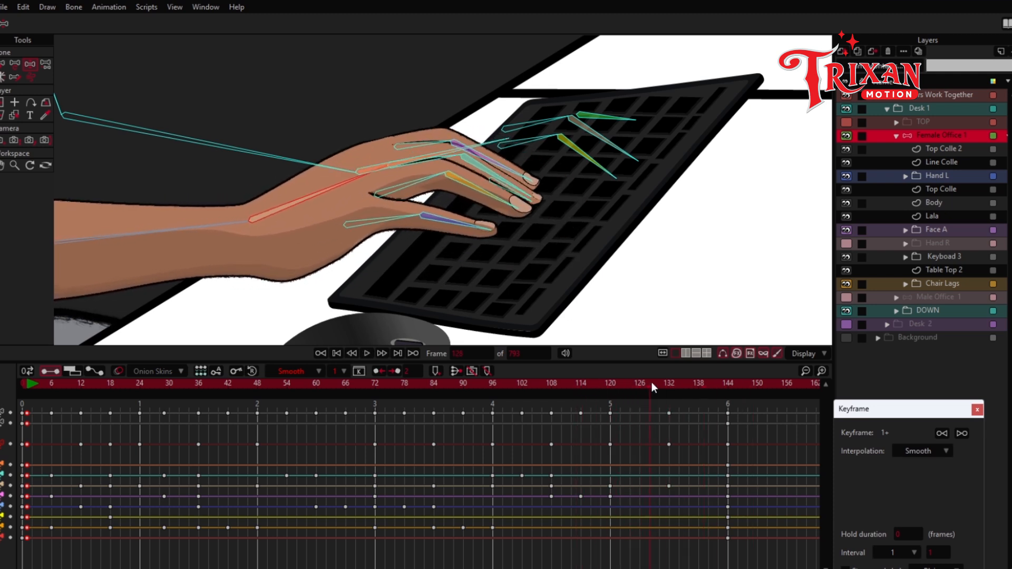
pyautogui.press('space')
# - Adjust the front hand's raised fingers and thumb at frame 132, and key their current pose at frame 120
pyautogui.moveTo(487, 212); pyautogui.dragTo(480, 153)
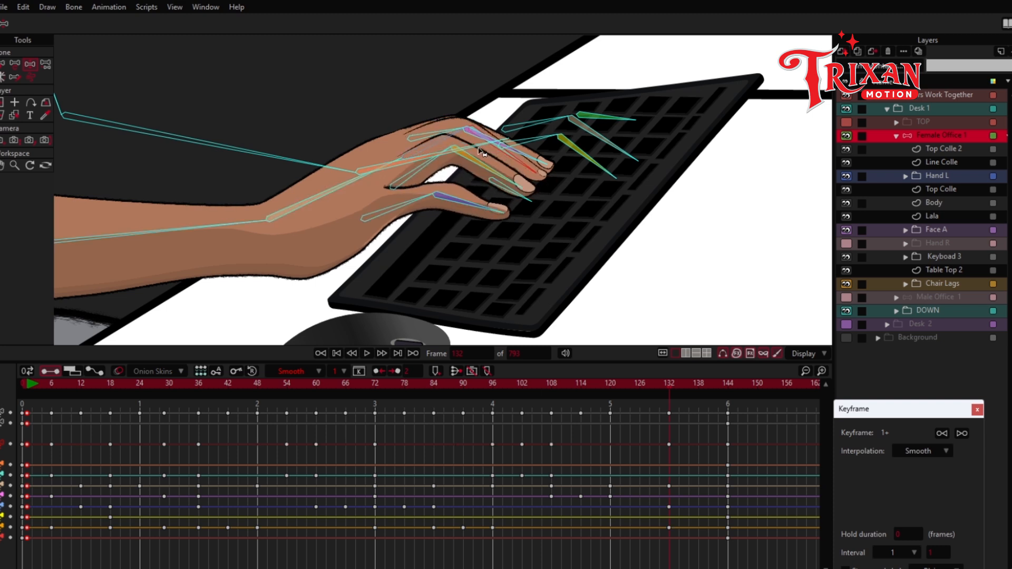
pyautogui.moveTo(541, 157); pyautogui.dragTo(516, 164)
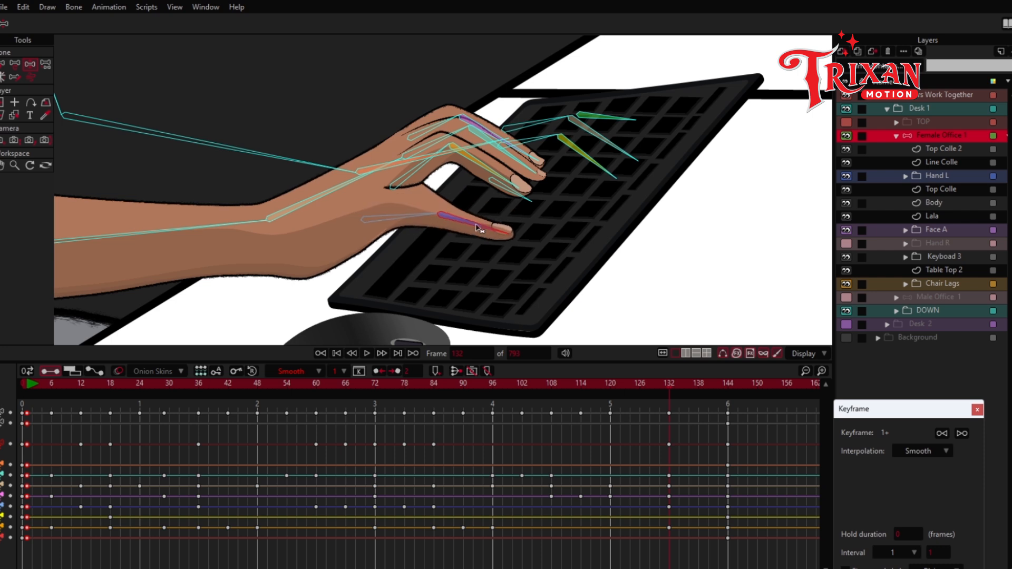
pyautogui.click(611, 384)
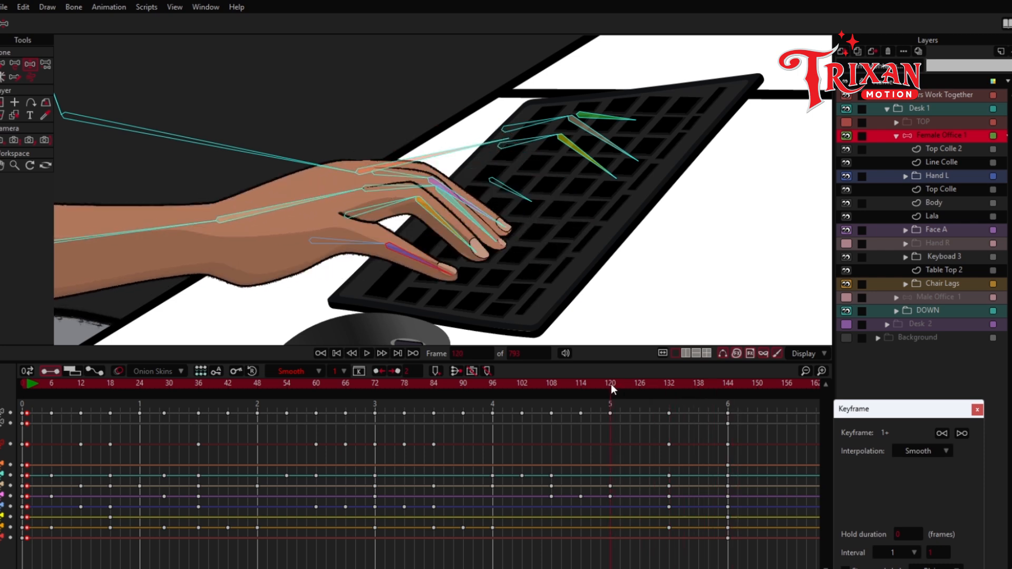
pyautogui.click(444, 226)
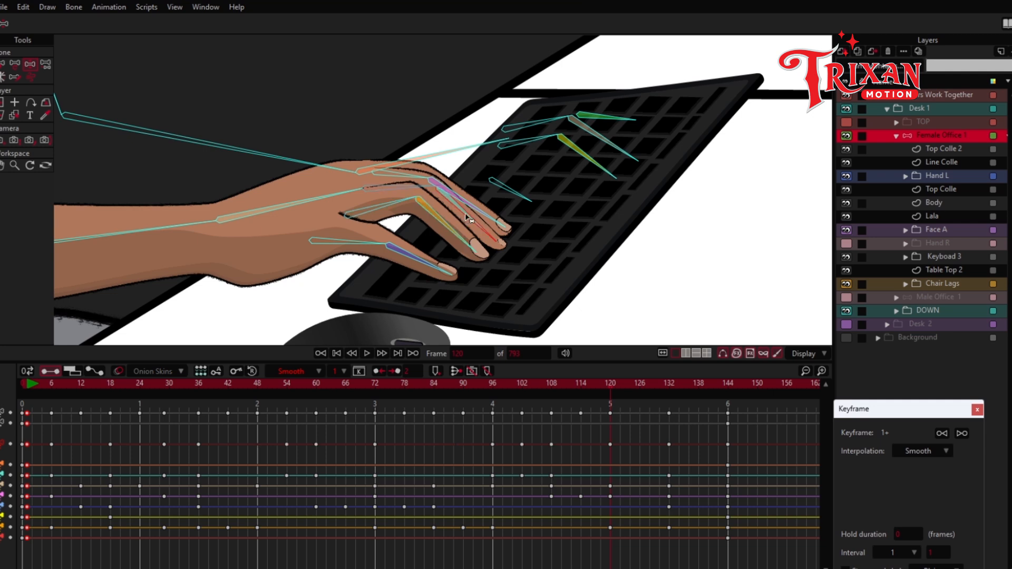
# - Adjust the front hand's middle finger at frame 126 and play the motion from frame 120
pyautogui.click(636, 385)
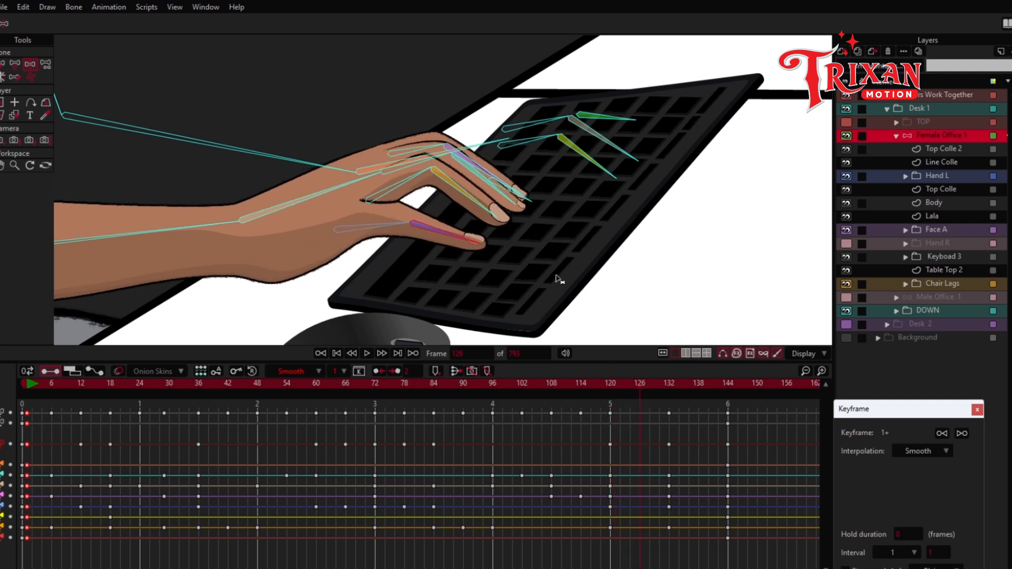
pyautogui.moveTo(484, 210)
pyautogui.mouseDown()
pyautogui.moveTo(469, 199)
pyautogui.moveTo(498, 198)
pyautogui.mouseUp()
pyautogui.click(609, 384)
pyautogui.press('space')
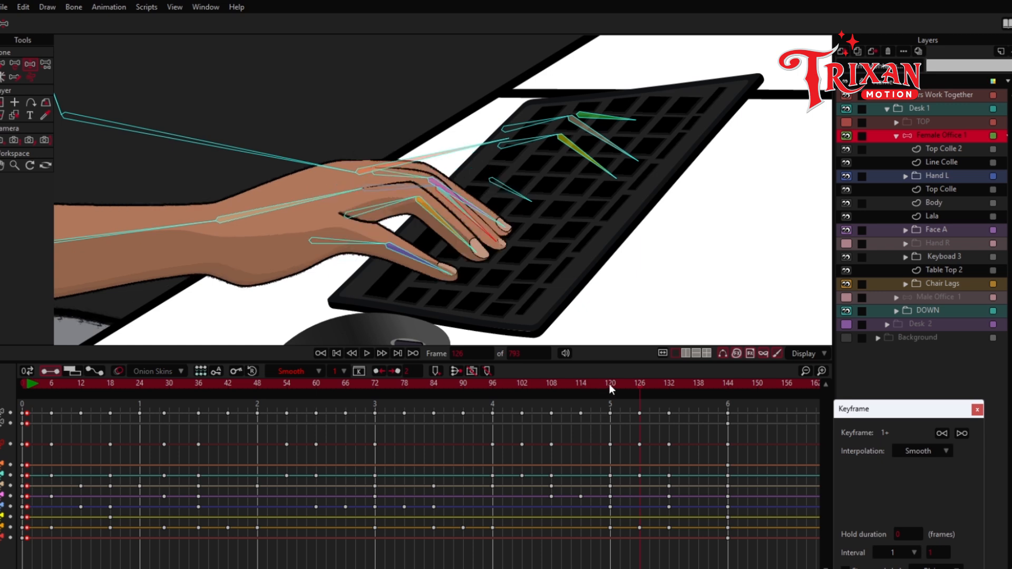
pyautogui.click(609, 383)
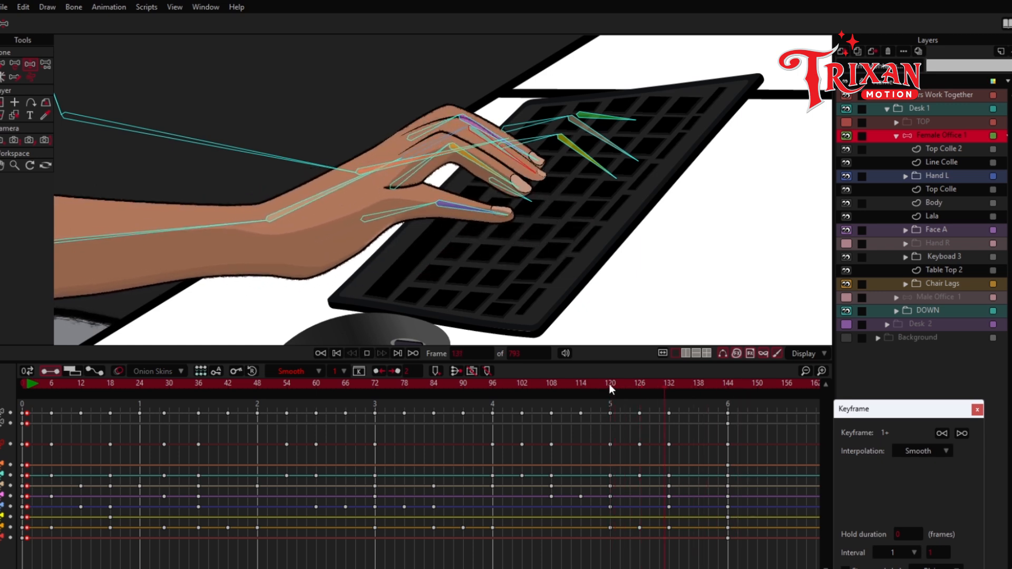
pyautogui.press('space')
# - Play the front hand's typing animation from the beginning, return to frame 1 and save the document
pyautogui.click(30, 387)
pyautogui.press('space')
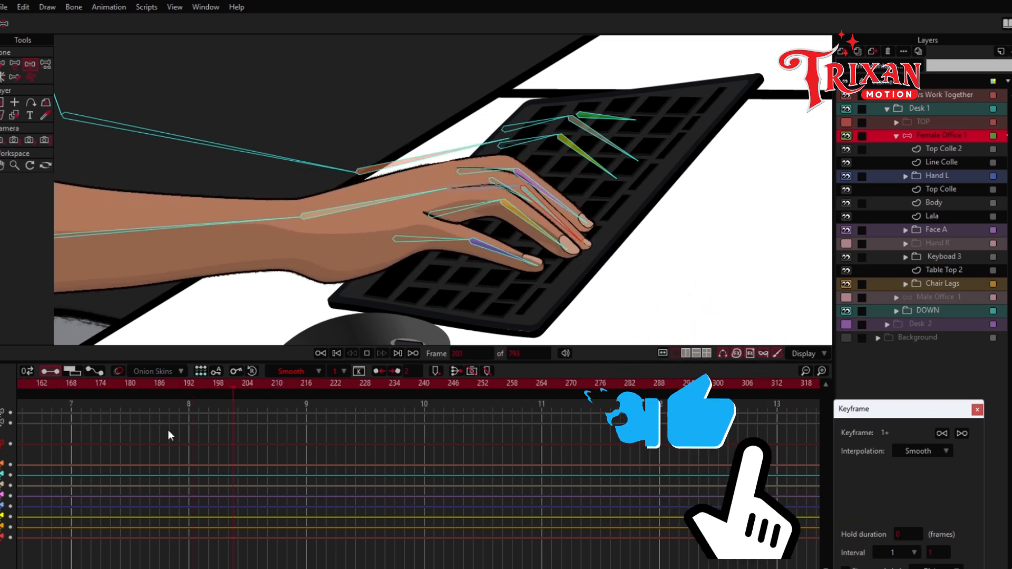
pyautogui.click(321, 353)
pyautogui.press('space')
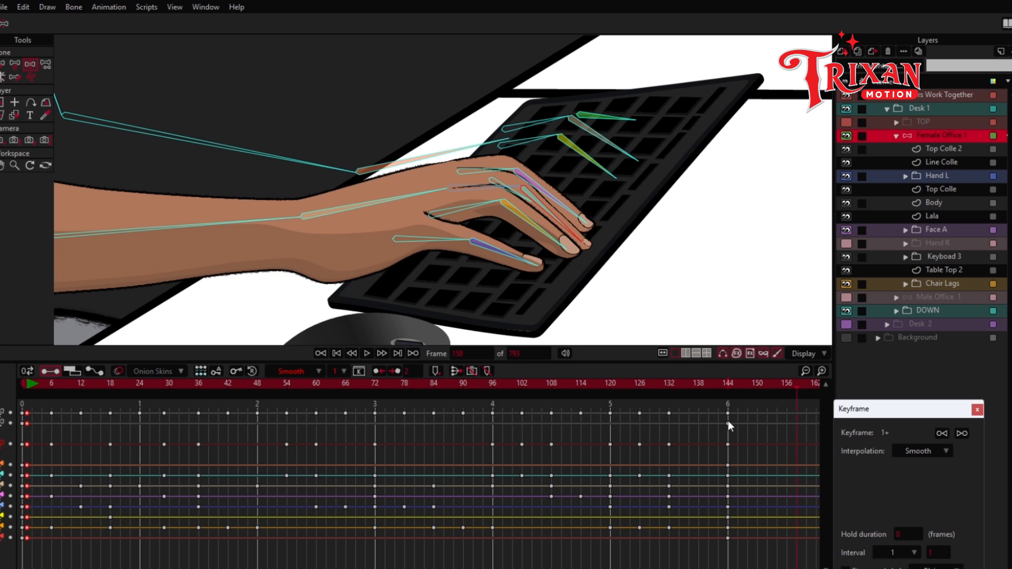
pyautogui.click(28, 384)
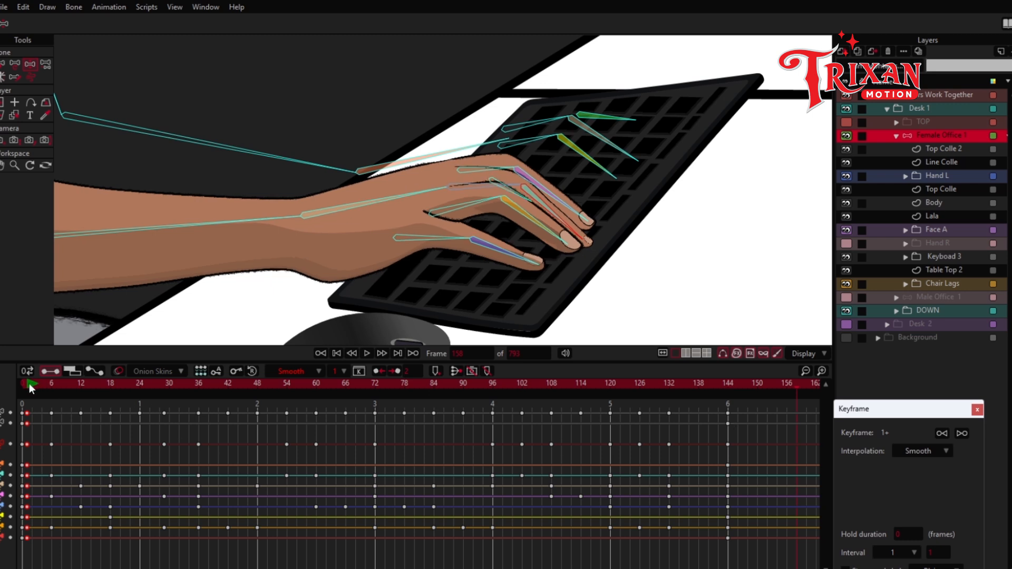
pyautogui.hotkey('ctrl', 's')
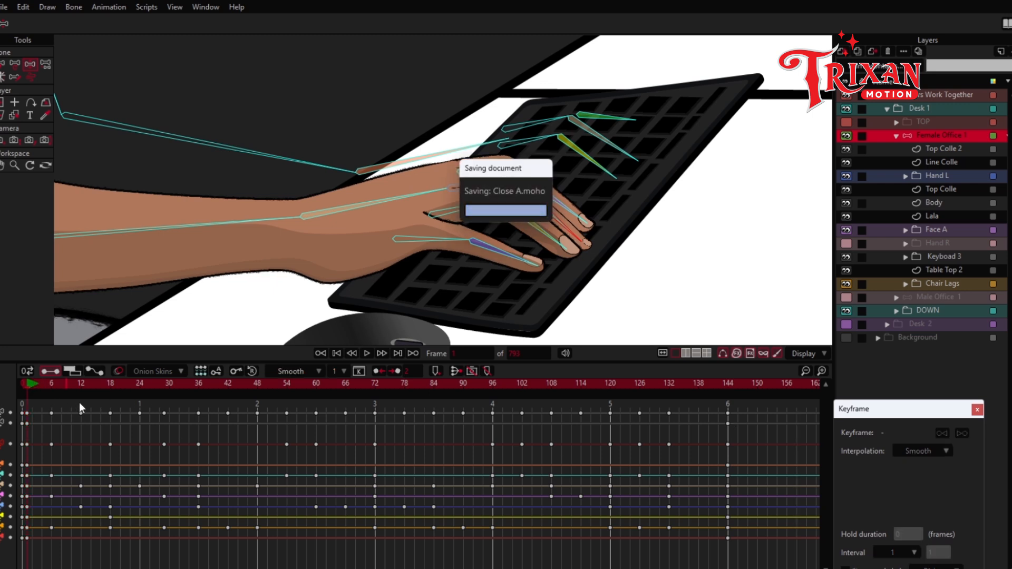
# - Show the Hand R layer and hide the Hand L layer
pyautogui.click(846, 244)
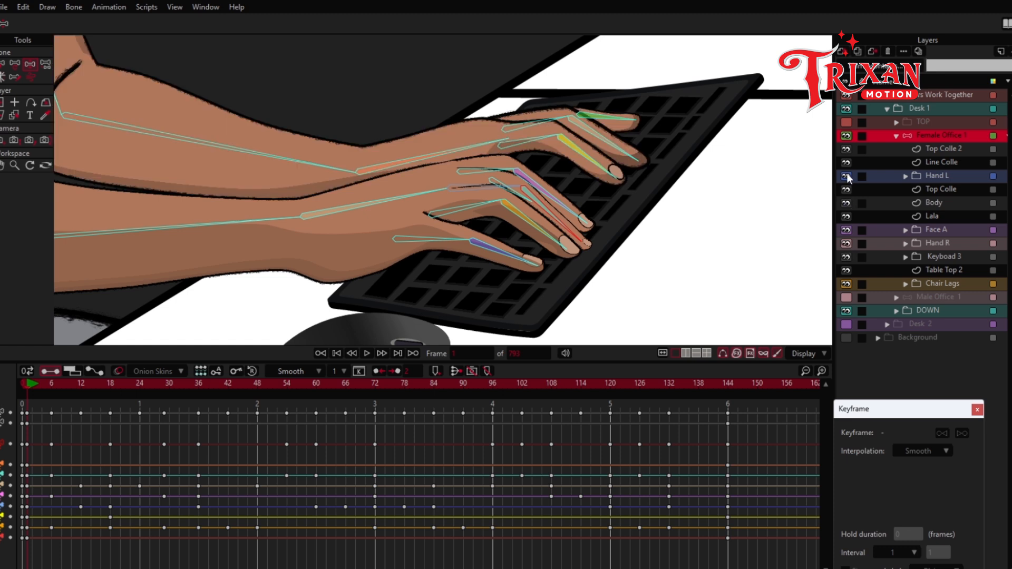
pyautogui.click(846, 176)
pyautogui.scroll(2, 614, 189)
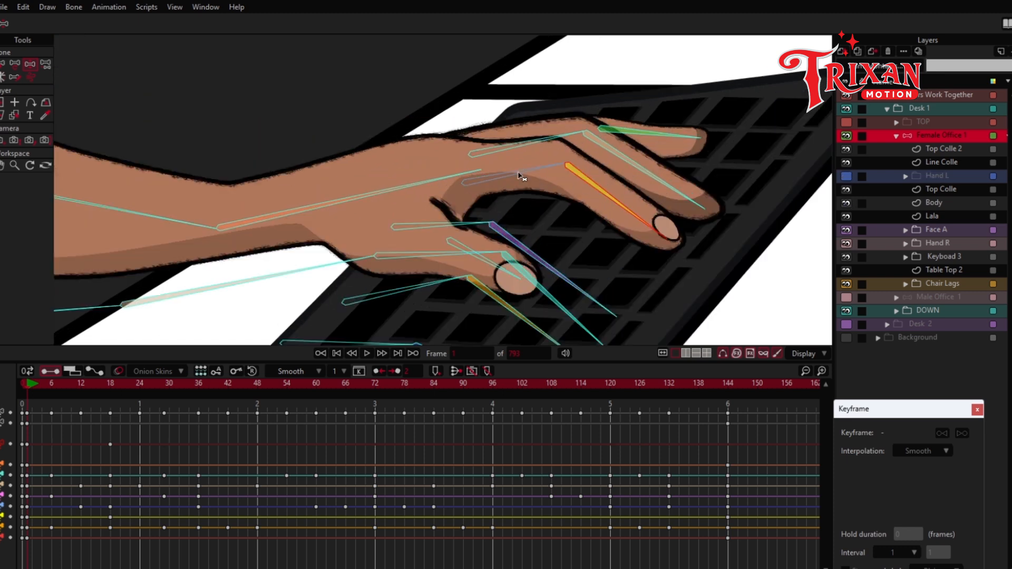
# - Raise the back forearm and hand above the keyboard at frame 18
pyautogui.click(358, 203)
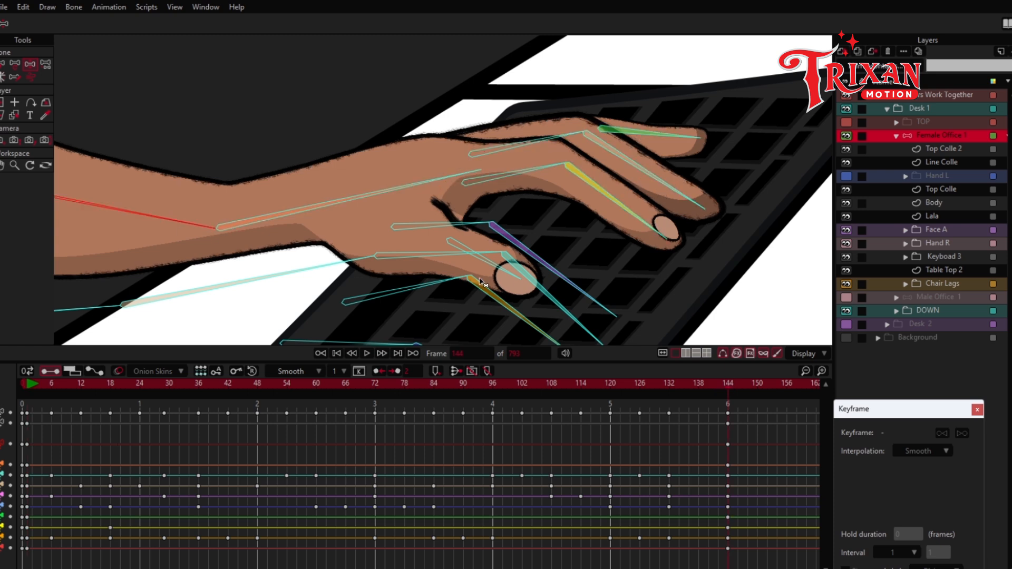
pyautogui.click(31, 388)
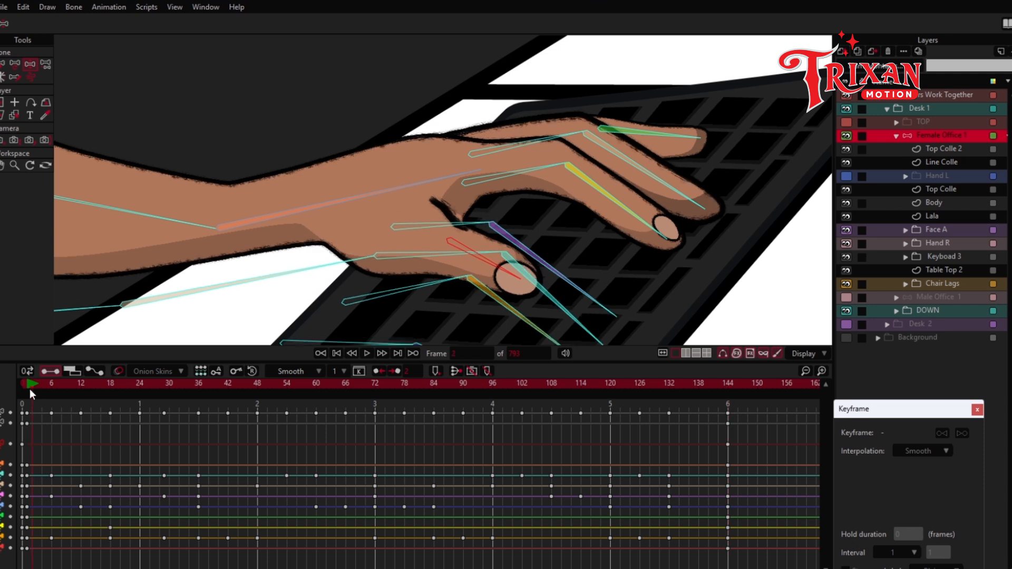
pyautogui.moveTo(47, 391); pyautogui.dragTo(110, 386)
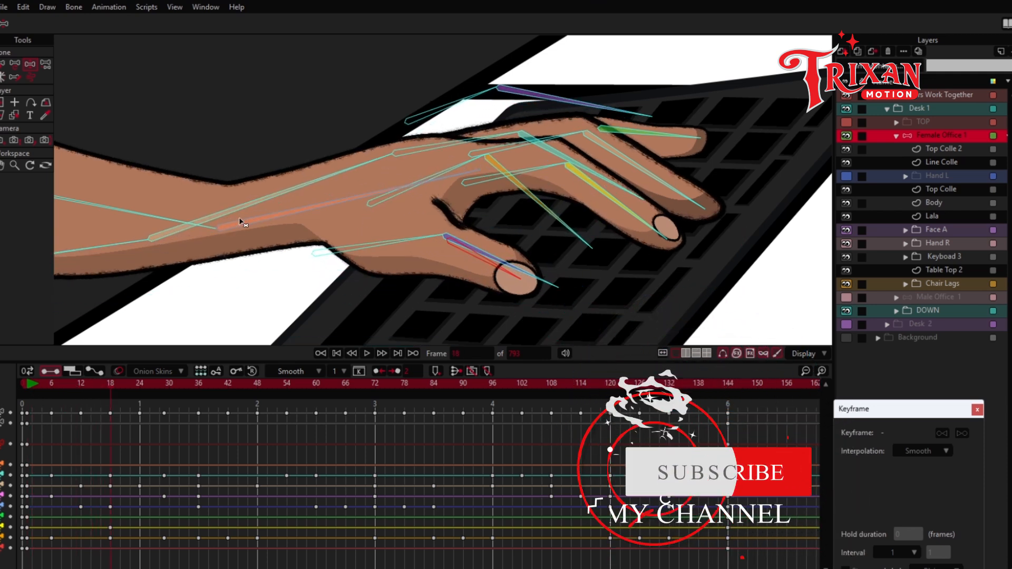
pyautogui.moveTo(170, 214); pyautogui.dragTo(298, 172)
pyautogui.scroll(-2, 294, 229)
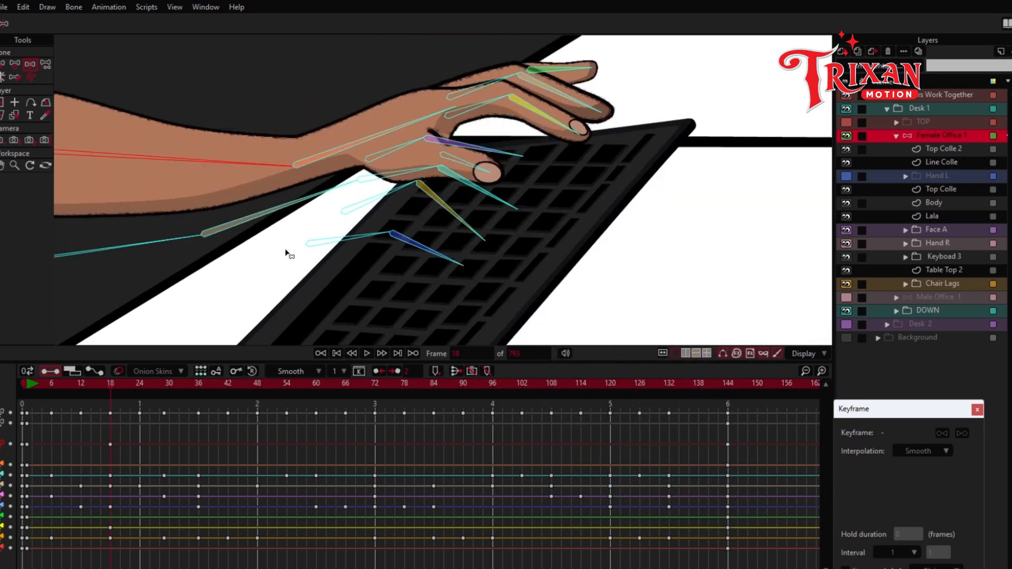
# - Key the back hand's pose at frame 48 and bend its index finger down onto the keyboard at frame 60
pyautogui.moveTo(283, 251); pyautogui.dragTo(320, 263)
pyautogui.moveTo(30, 387); pyautogui.dragTo(258, 397)
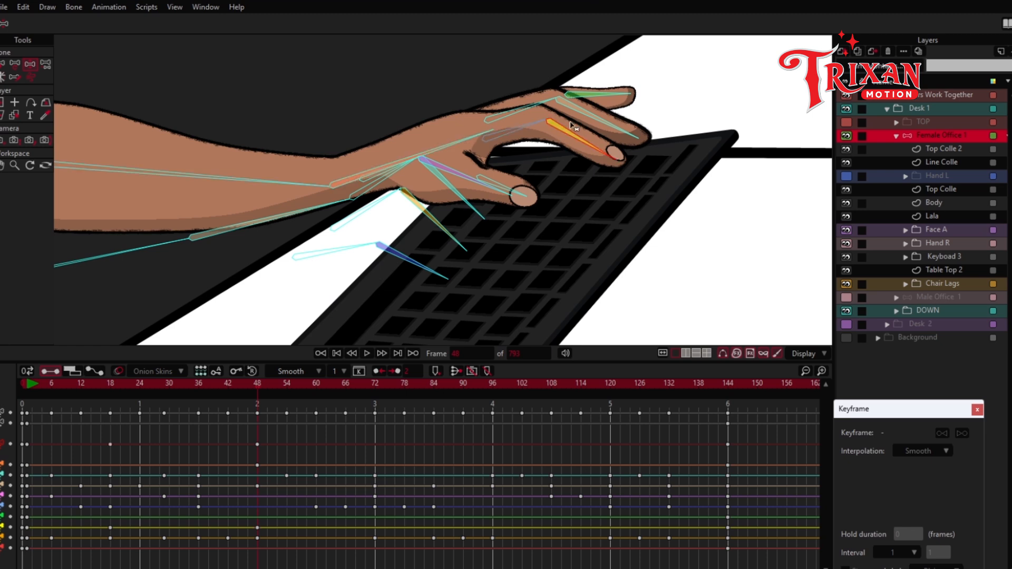
pyautogui.moveTo(271, 394); pyautogui.dragTo(318, 385)
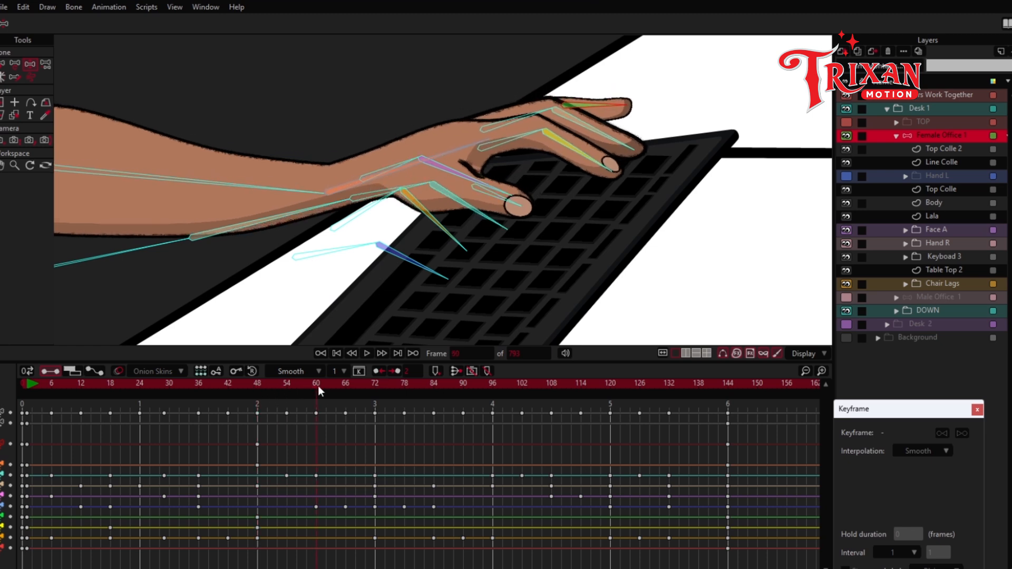
pyautogui.moveTo(570, 157); pyautogui.dragTo(580, 220)
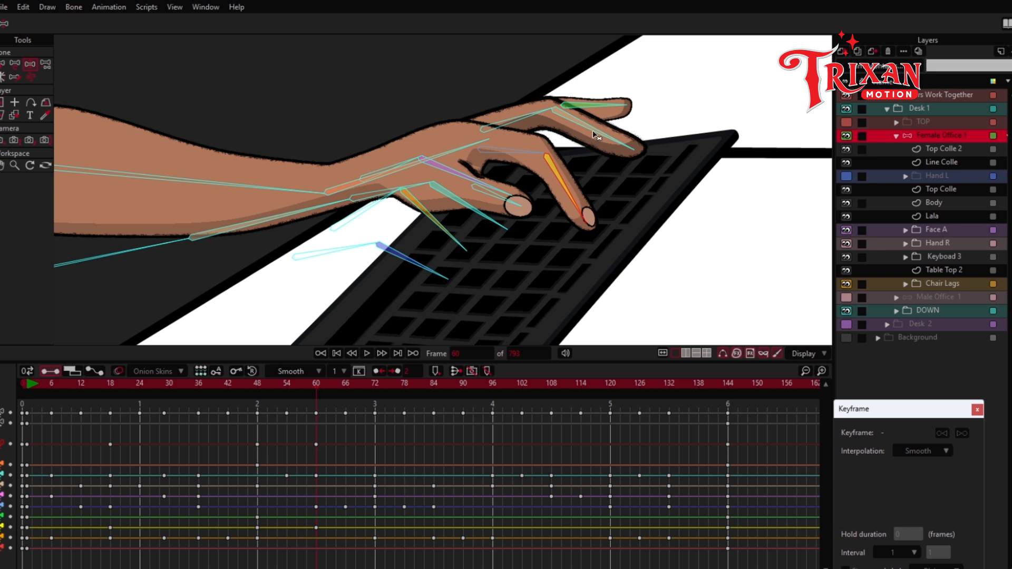
# - Raise the back hand's index finger at frame 54 and play the motion from about frame 48
pyautogui.moveTo(258, 387); pyautogui.dragTo(289, 389)
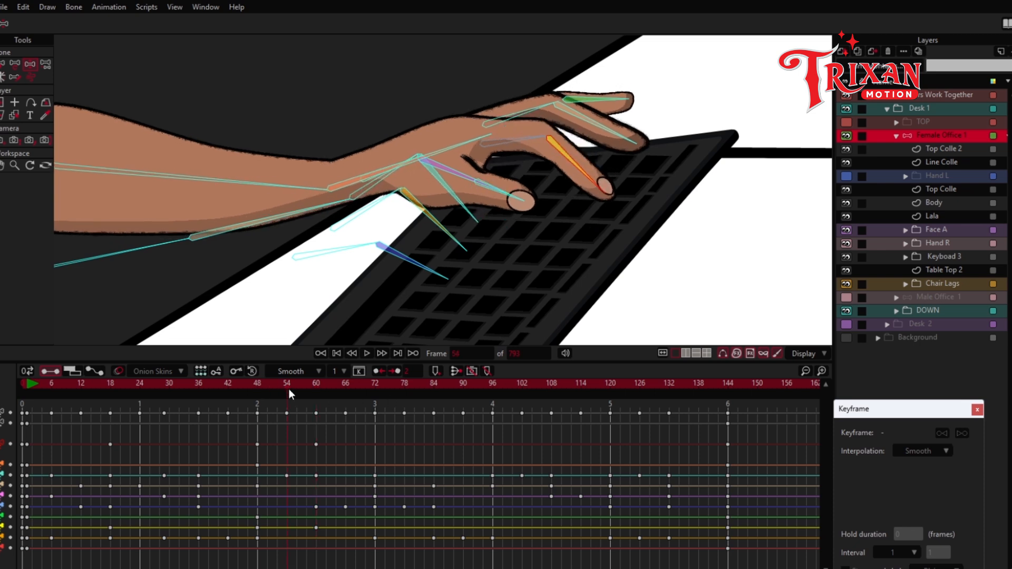
pyautogui.moveTo(582, 175); pyautogui.dragTo(557, 152)
pyautogui.moveTo(257, 383); pyautogui.dragTo(269, 385)
pyautogui.press('space')
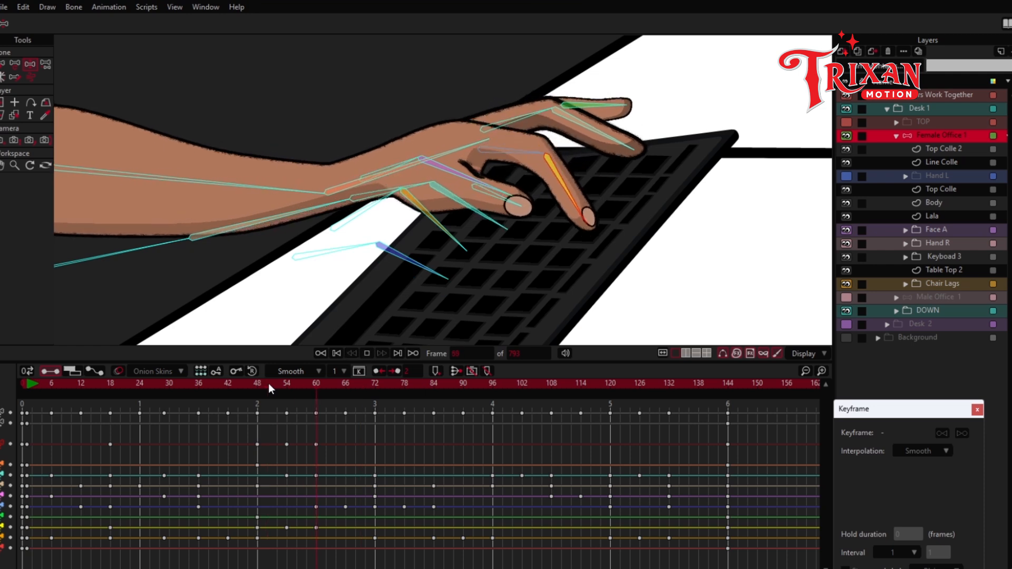
pyautogui.press('space')
# - Key the current pose of the back hand and its fingers at frame 84
pyautogui.click(433, 384)
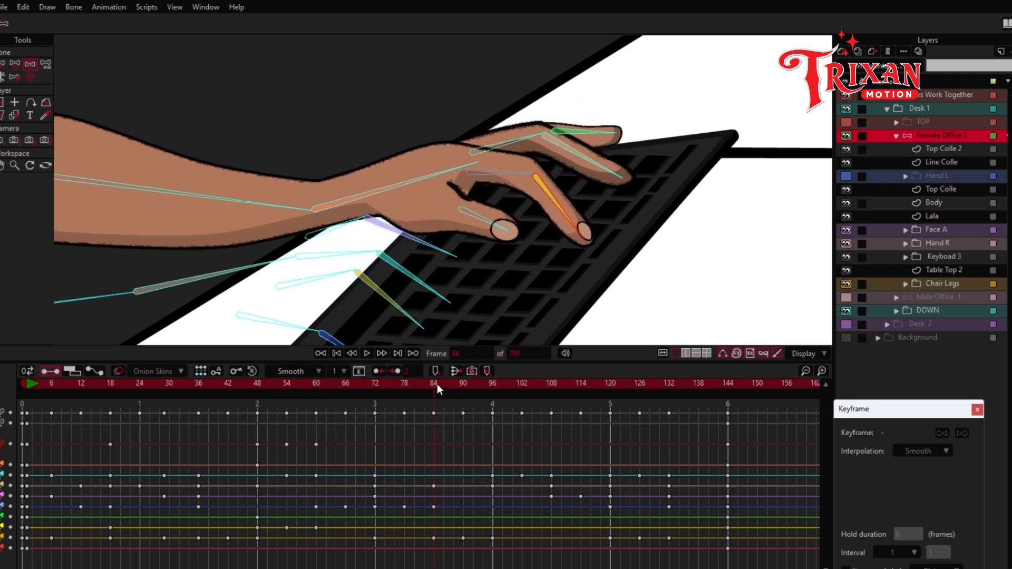
pyautogui.click(590, 133)
pyautogui.click(489, 223)
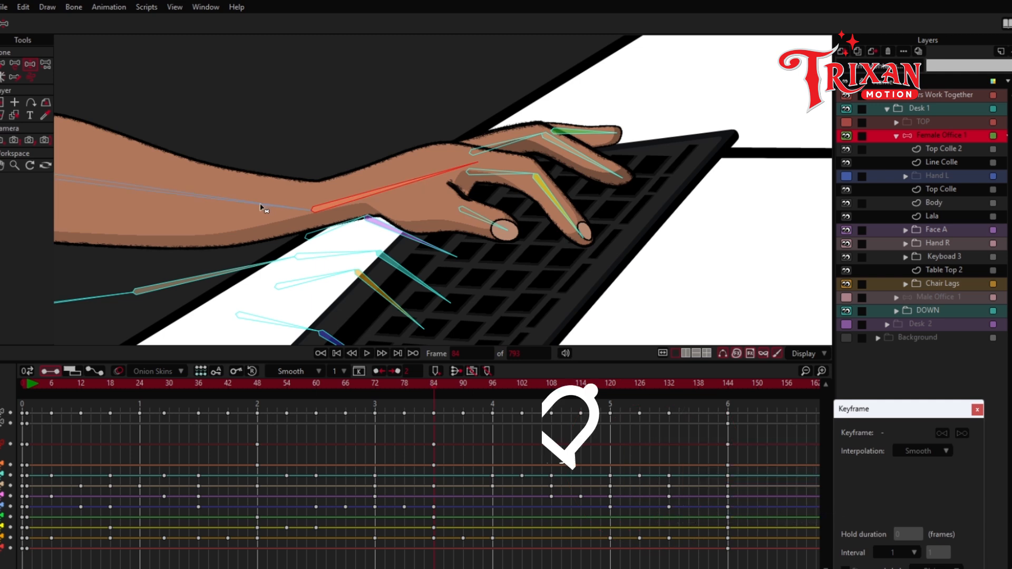
# - Pull the back forearm and hand back toward the body at frame 96 and raise the index finger
pyautogui.moveTo(457, 384); pyautogui.dragTo(492, 383)
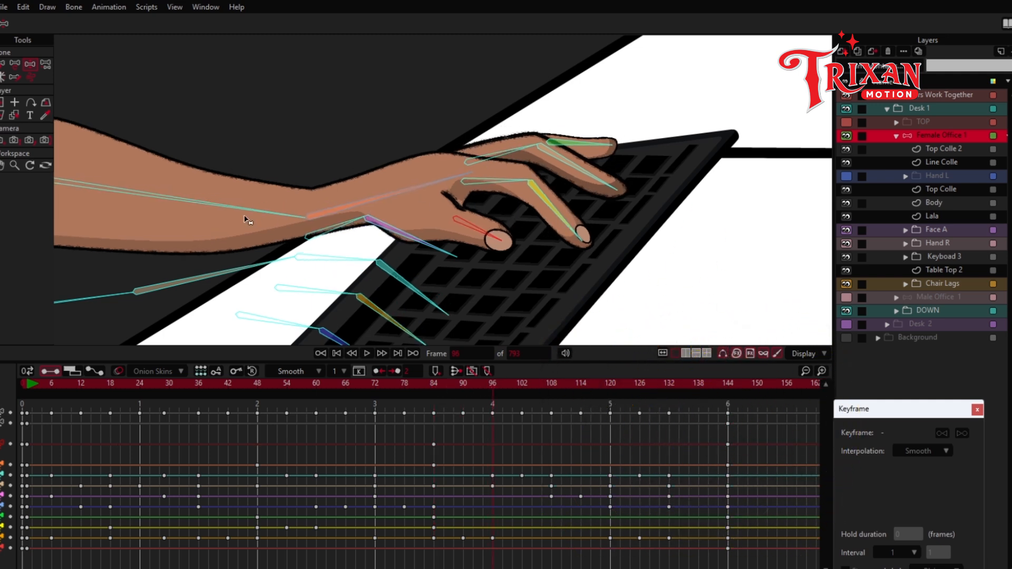
pyautogui.moveTo(245, 221); pyautogui.dragTo(182, 192)
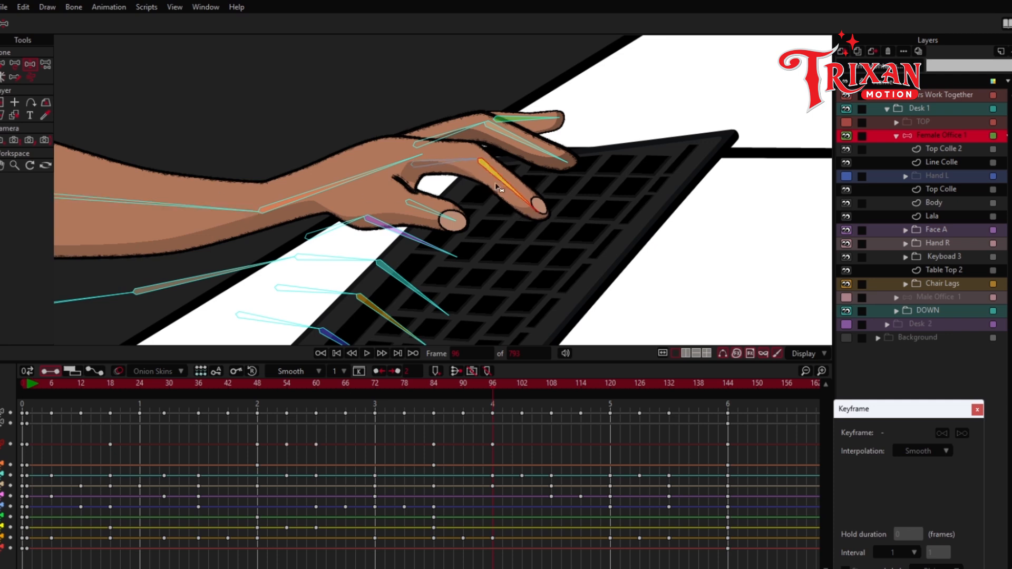
pyautogui.moveTo(497, 188); pyautogui.dragTo(505, 166)
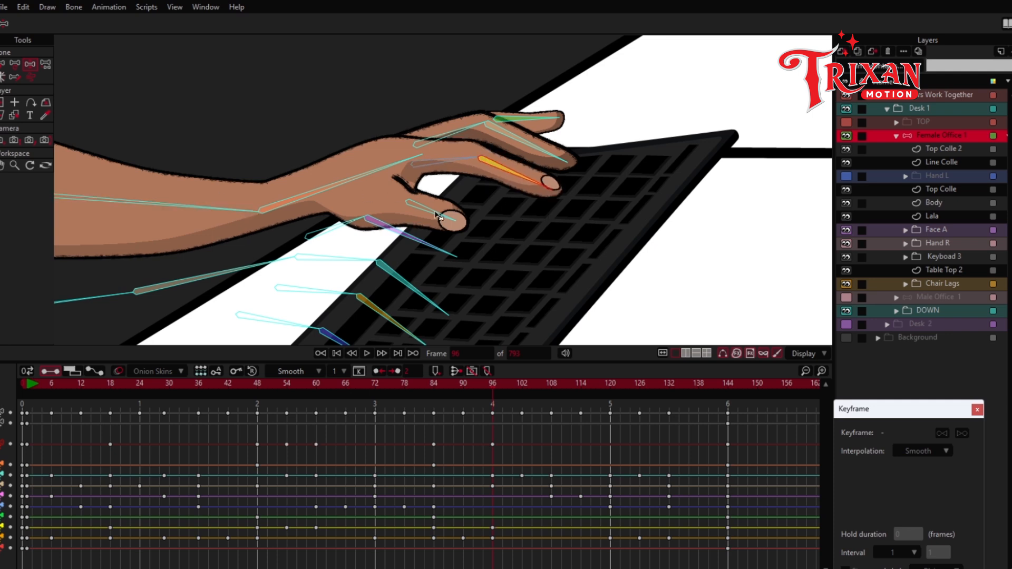
# - Bend the back hand's thumb down, lift its middle and index fingers at frame 96, and play from frame 84
pyautogui.click(435, 384)
pyautogui.moveTo(464, 384); pyautogui.dragTo(493, 387)
pyautogui.moveTo(452, 221); pyautogui.dragTo(431, 240)
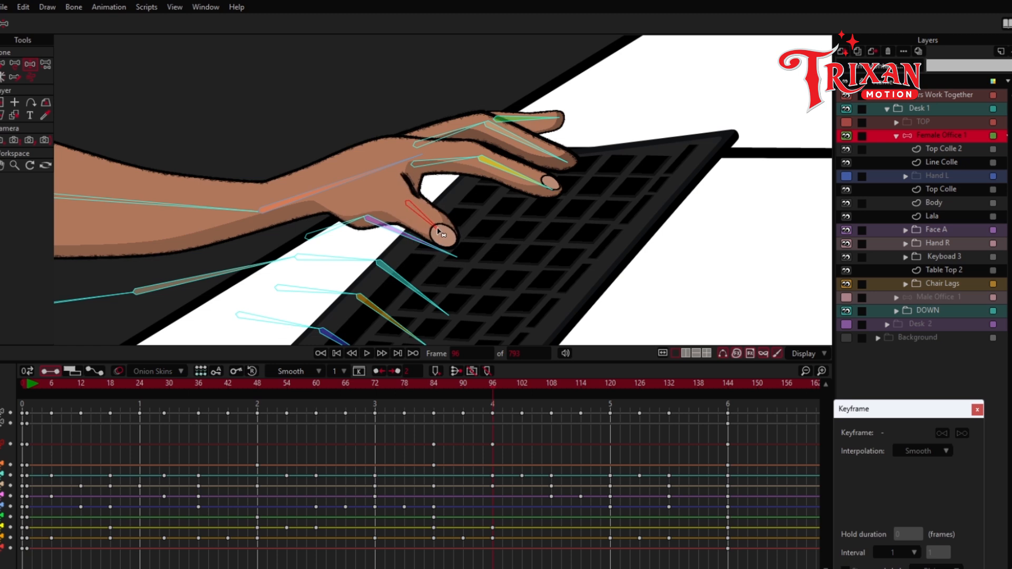
pyautogui.moveTo(549, 117); pyautogui.dragTo(512, 119)
pyautogui.moveTo(519, 172); pyautogui.dragTo(502, 153)
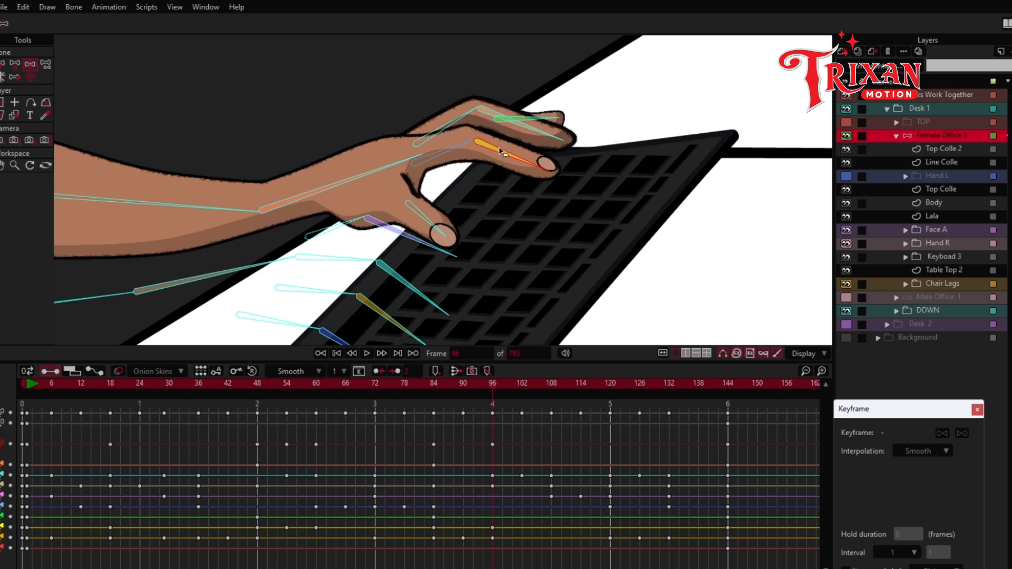
pyautogui.click(433, 386)
pyautogui.press('space')
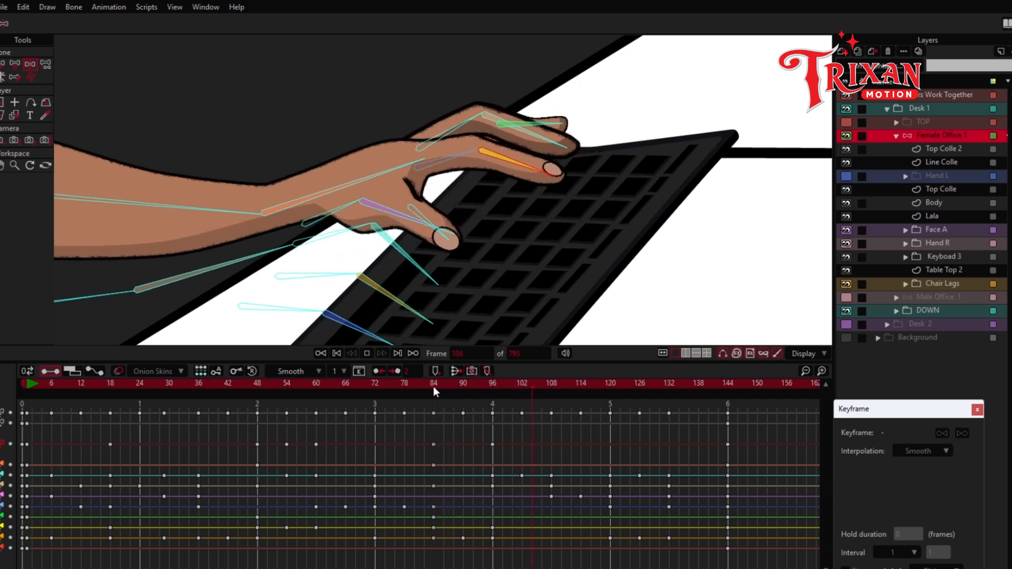
# - Move the back forearm and hand forward over the keyboard at frame 114
pyautogui.click(493, 387)
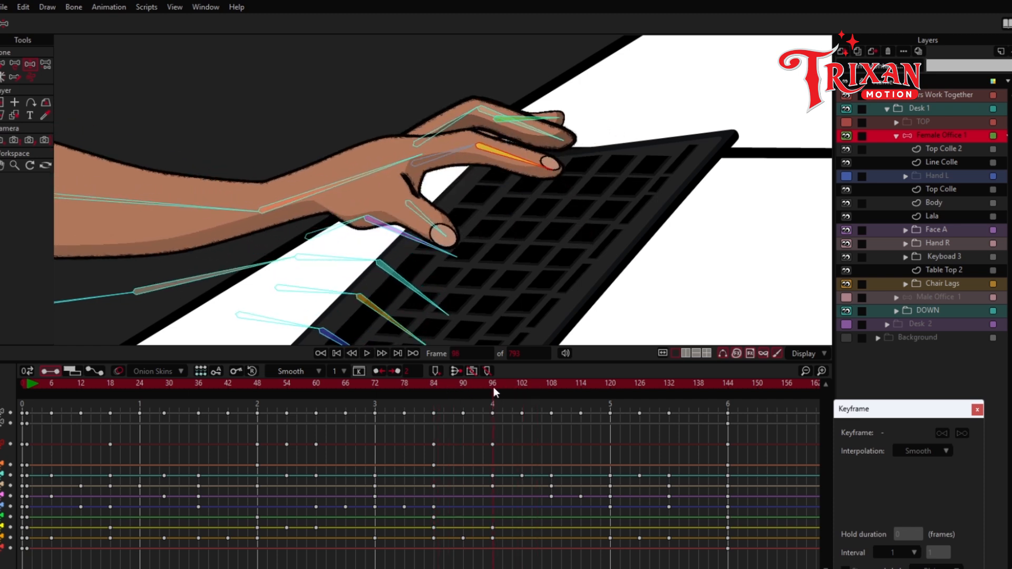
pyautogui.click(549, 389)
pyautogui.moveTo(548, 389); pyautogui.dragTo(551, 389)
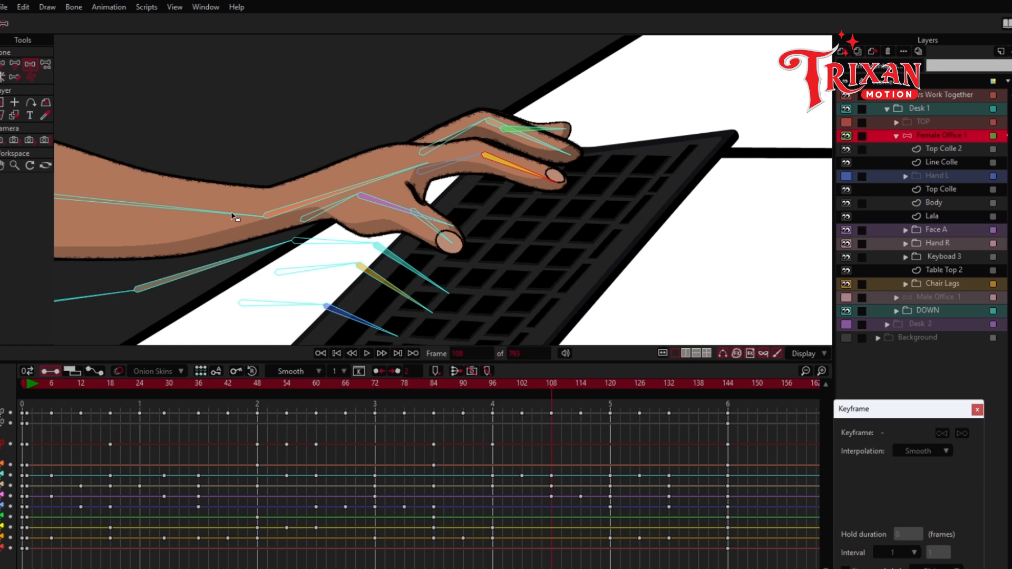
pyautogui.click(494, 388)
pyautogui.click(337, 187)
pyautogui.click(189, 205)
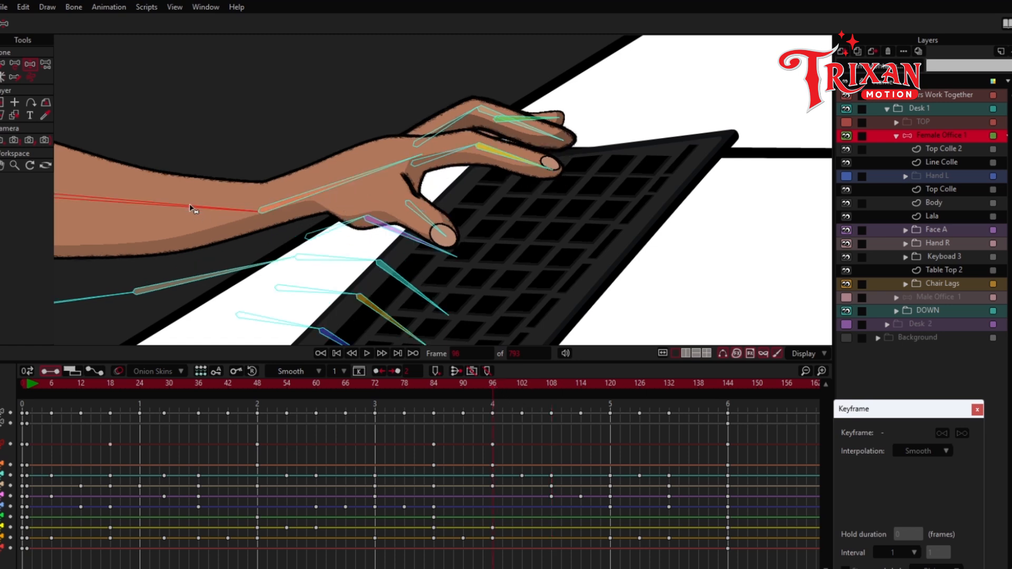
pyautogui.moveTo(494, 389); pyautogui.dragTo(580, 396)
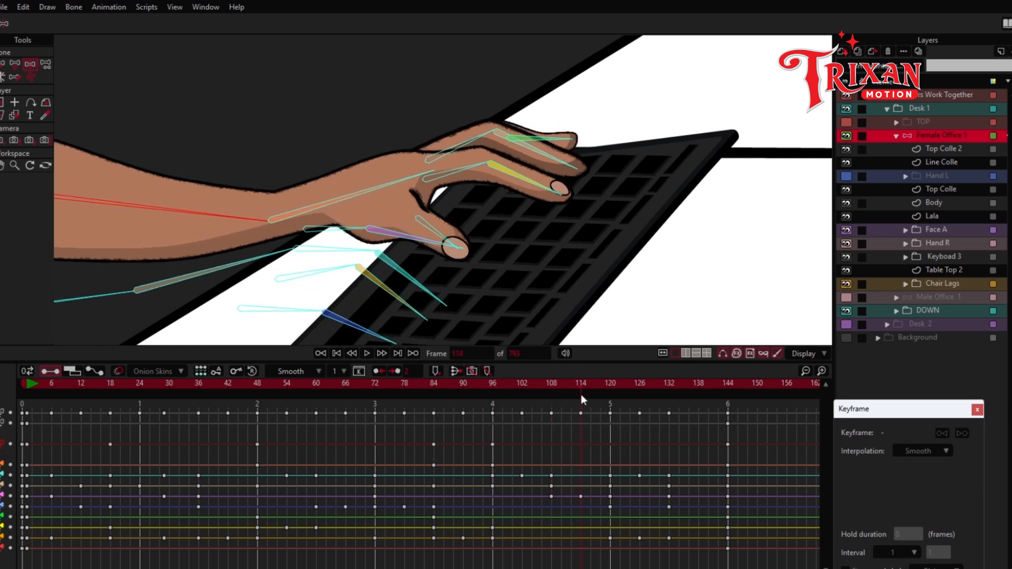
pyautogui.moveTo(195, 228); pyautogui.dragTo(296, 213)
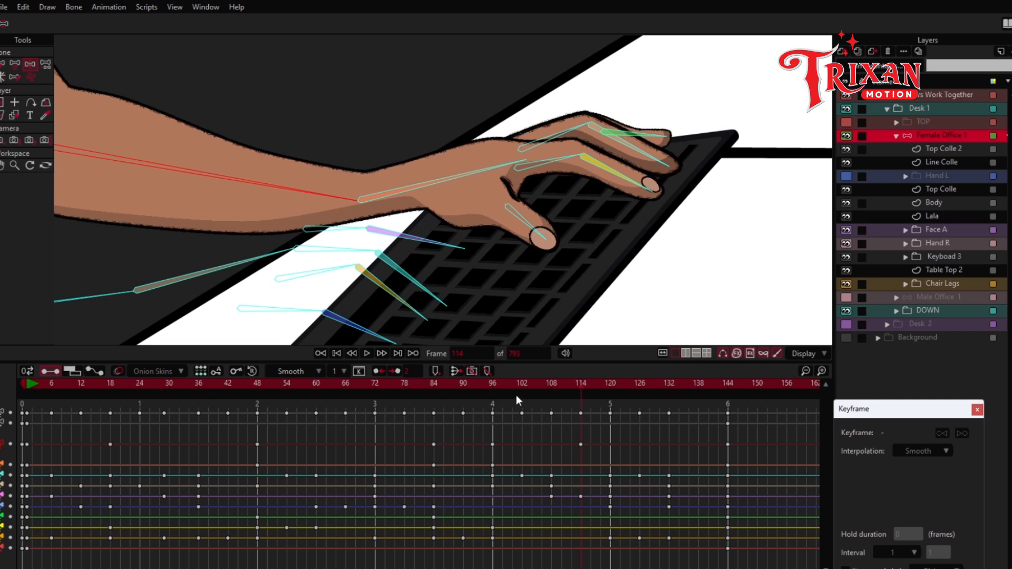
# - Bend the back hand's fingers down, adjust its thumb and shift the forearm slightly back at frame 114
pyautogui.moveTo(494, 384); pyautogui.dragTo(580, 390)
pyautogui.click(611, 193)
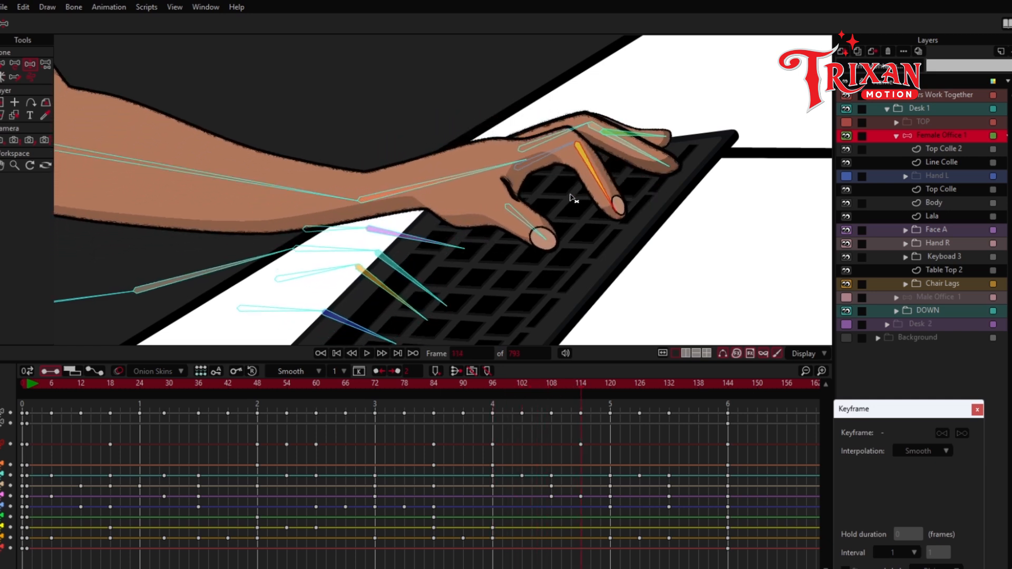
pyautogui.moveTo(301, 195); pyautogui.dragTo(278, 184)
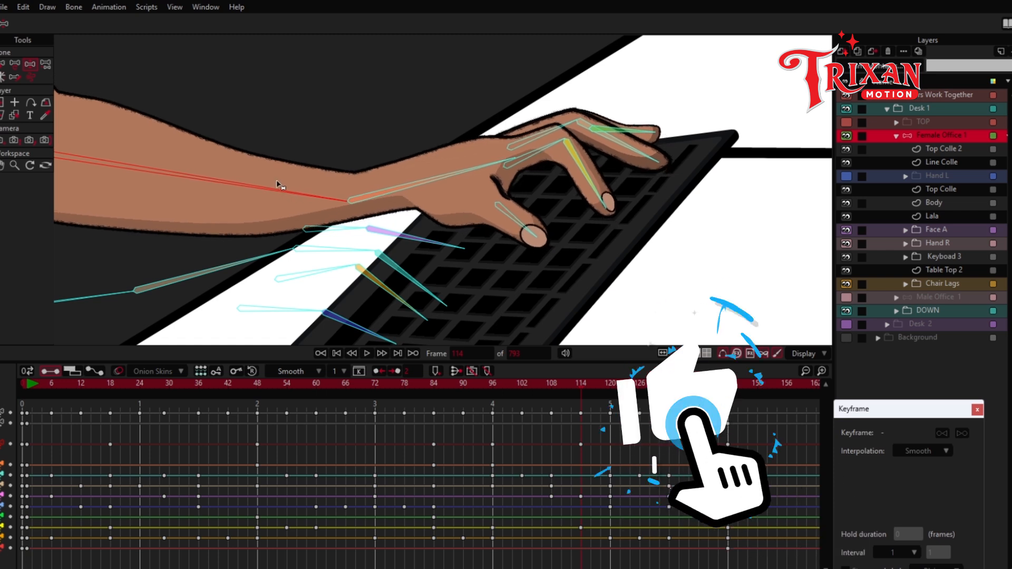
pyautogui.moveTo(625, 153); pyautogui.dragTo(608, 164)
pyautogui.moveTo(633, 131); pyautogui.dragTo(628, 143)
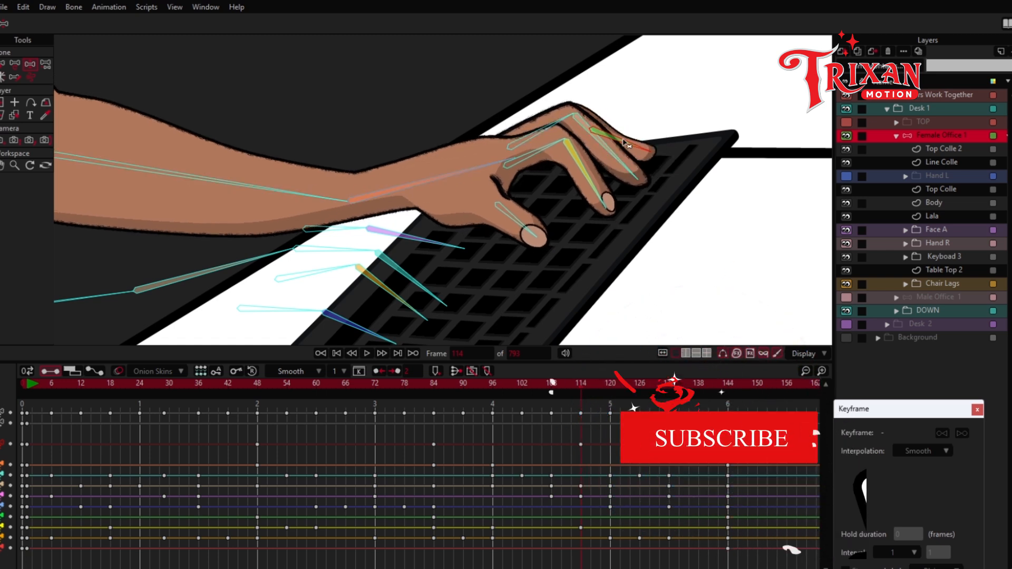
pyautogui.moveTo(529, 235); pyautogui.dragTo(539, 221)
# - Raise the back hand's fingers and thumb at frame 106 and play the motion from frame 96
pyautogui.moveTo(513, 390); pyautogui.dragTo(542, 391)
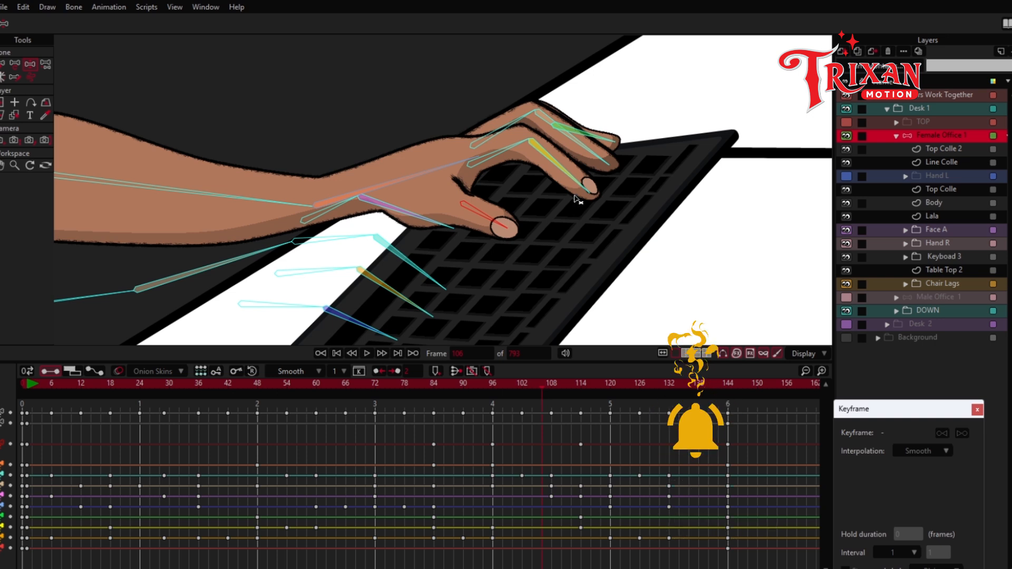
pyautogui.moveTo(603, 159); pyautogui.dragTo(589, 172)
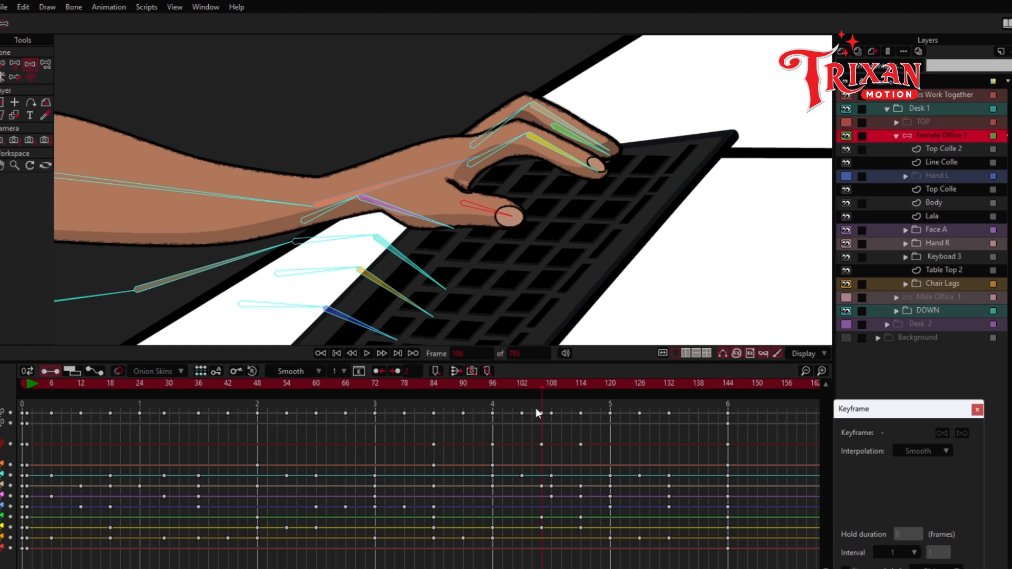
pyautogui.press('space')
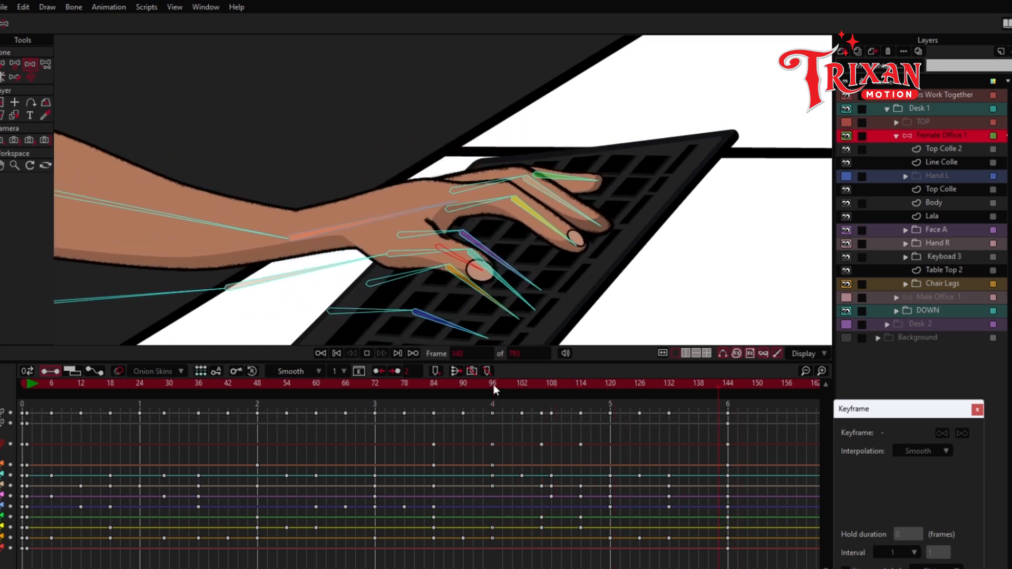
pyautogui.press('space')
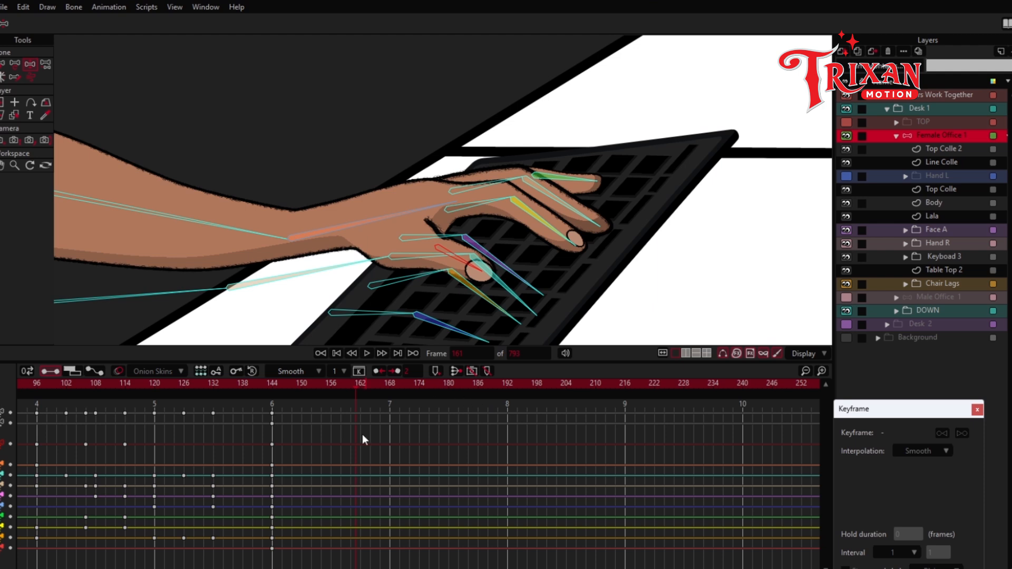
# - Show the Hand L layer and play the typing animation of both hands from the beginning
pyautogui.moveTo(362, 437); pyautogui.dragTo(674, 443)
pyautogui.moveTo(369, 444); pyautogui.dragTo(611, 441)
pyautogui.click(846, 176)
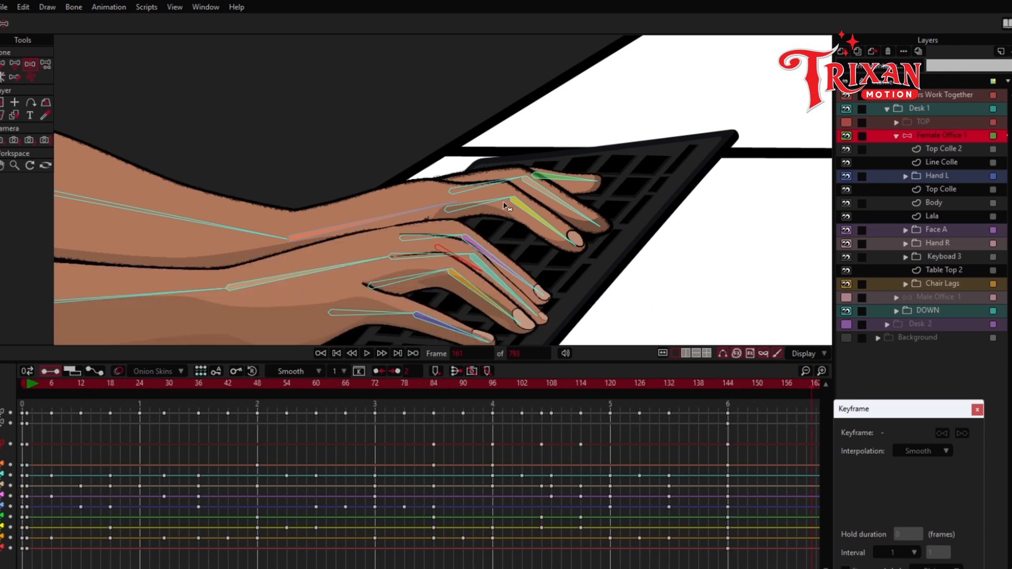
pyautogui.moveTo(601, 262); pyautogui.dragTo(650, 190)
pyautogui.click(33, 385)
pyautogui.press('space')
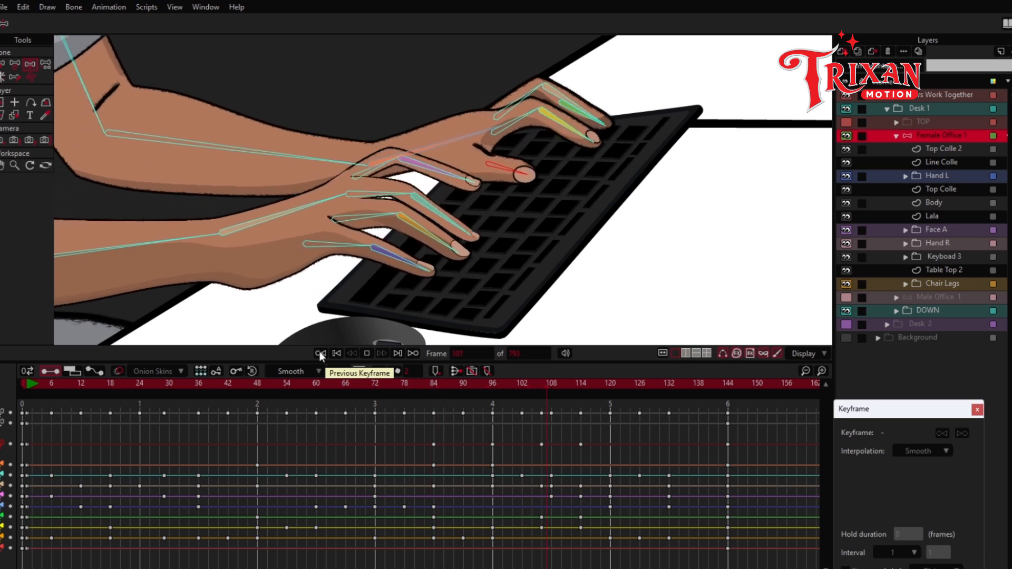
pyautogui.press('space')
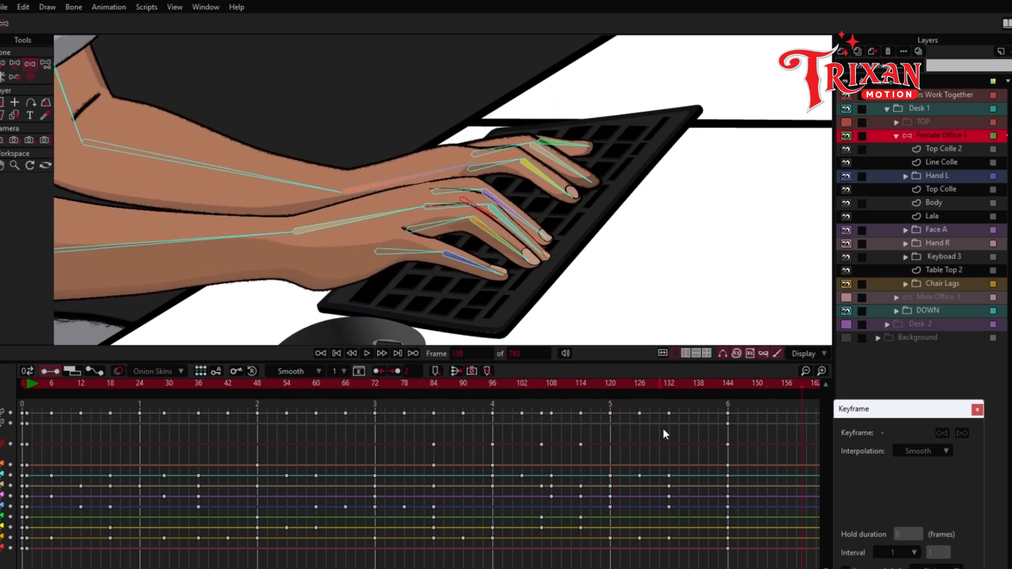
# - Key the woman's torso and head bones in their current pose at frames 144 and 48
pyautogui.click(730, 387)
pyautogui.scroll(-6, 506, 184)
pyautogui.moveTo(453, 104); pyautogui.dragTo(528, 157)
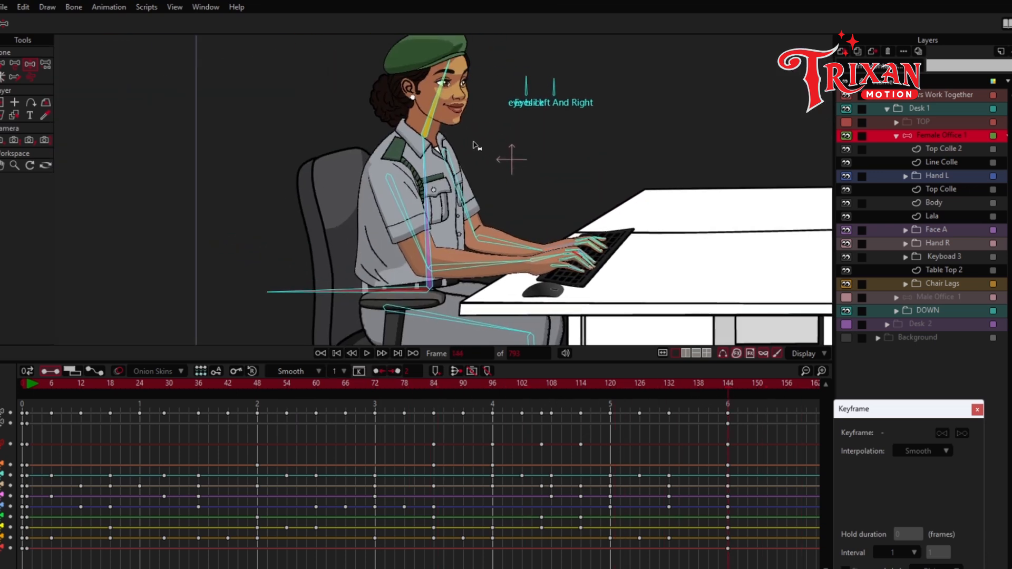
pyautogui.scroll(2, 462, 142)
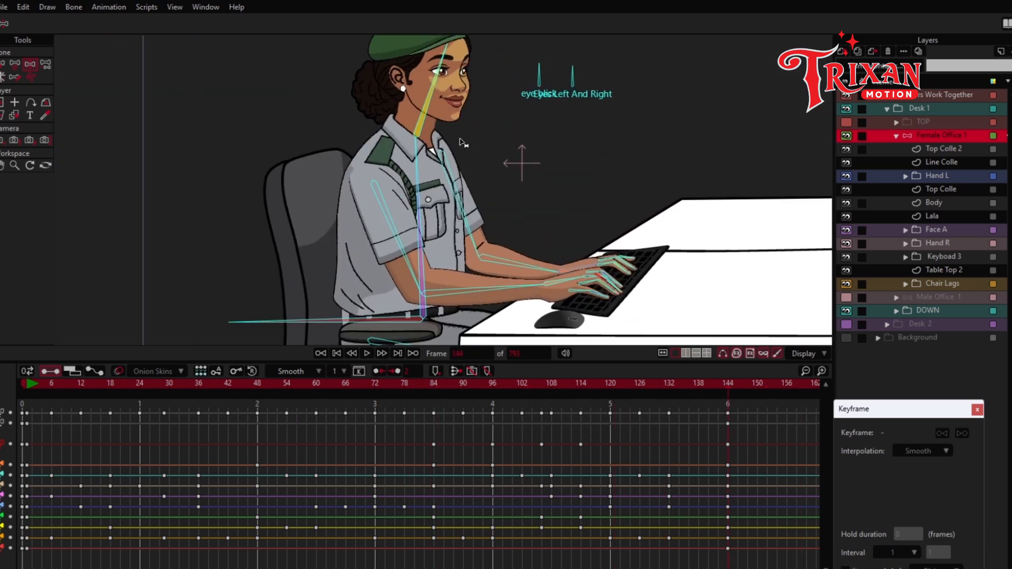
pyautogui.click(418, 192)
pyautogui.click(424, 112)
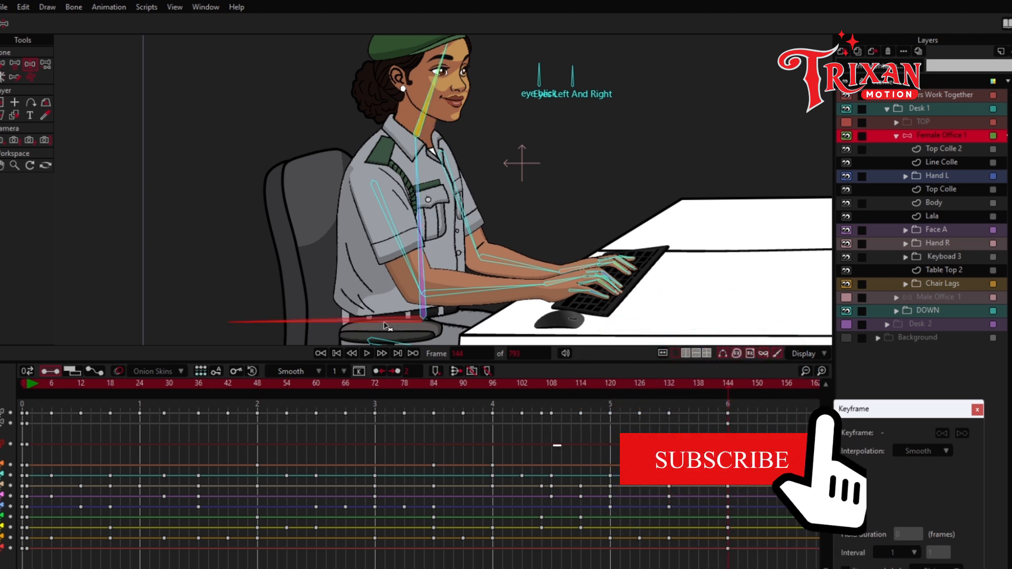
pyautogui.click(259, 383)
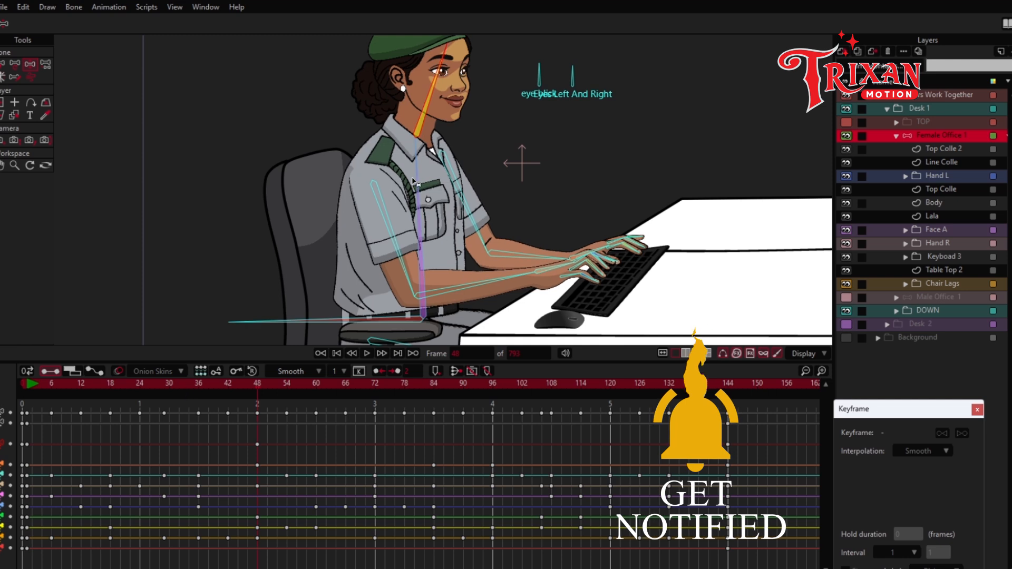
# - Lean the woman's torso slightly forward and tilt her head forward at frame 24, and play from the beginning
pyautogui.click(140, 383)
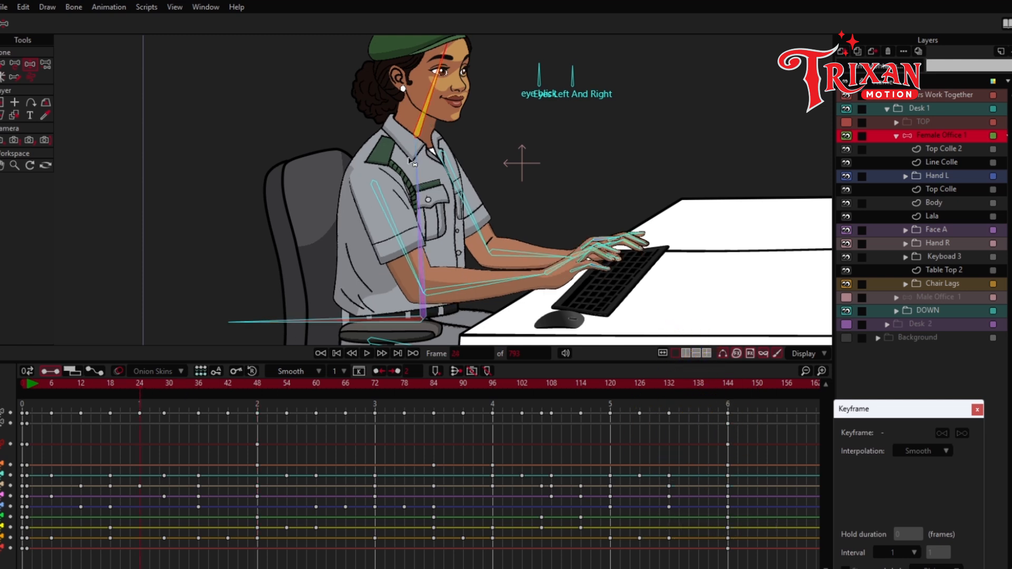
pyautogui.moveTo(418, 161); pyautogui.dragTo(422, 158)
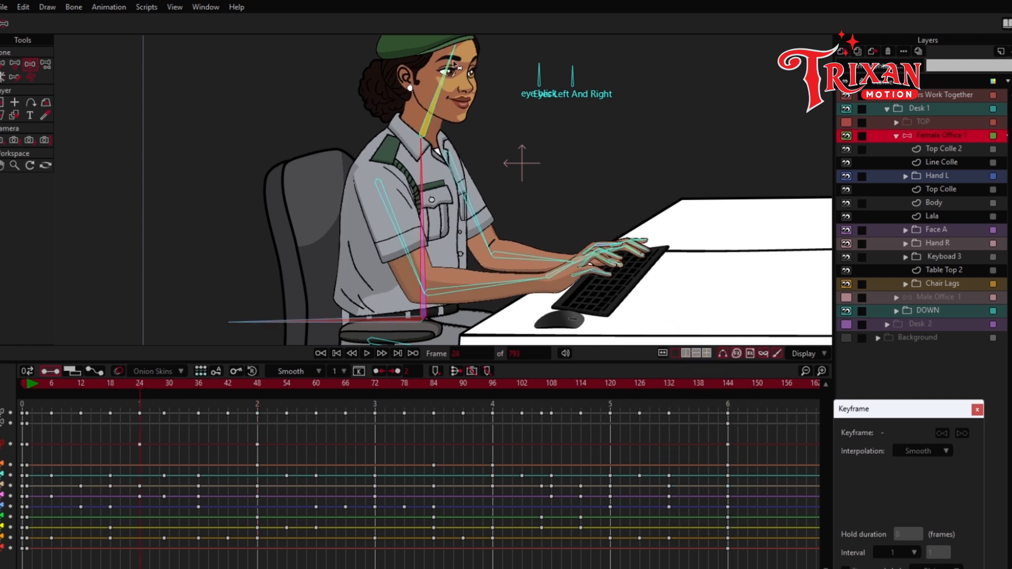
pyautogui.moveTo(454, 66); pyautogui.dragTo(466, 66)
pyautogui.click(31, 385)
pyautogui.press('space')
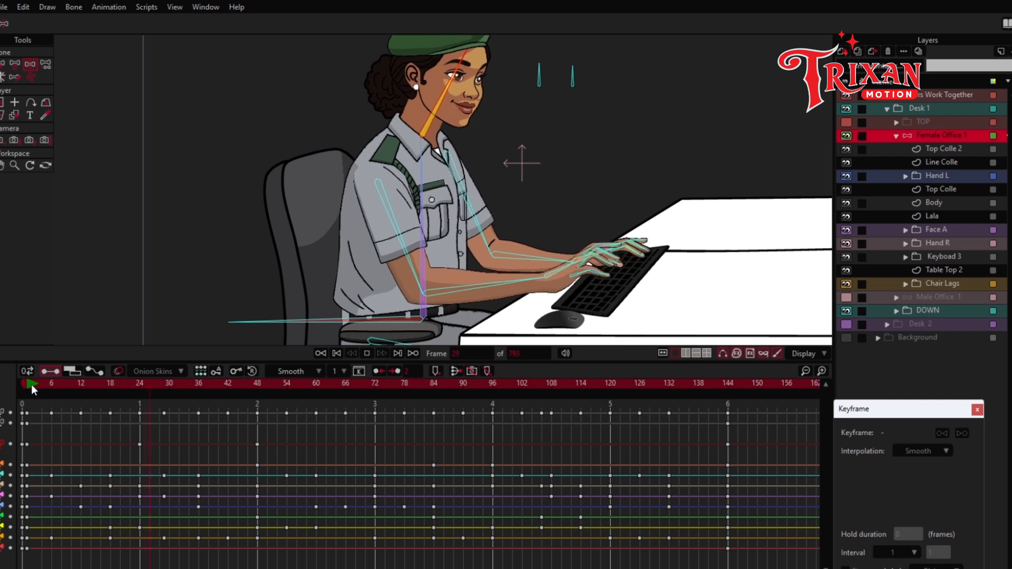